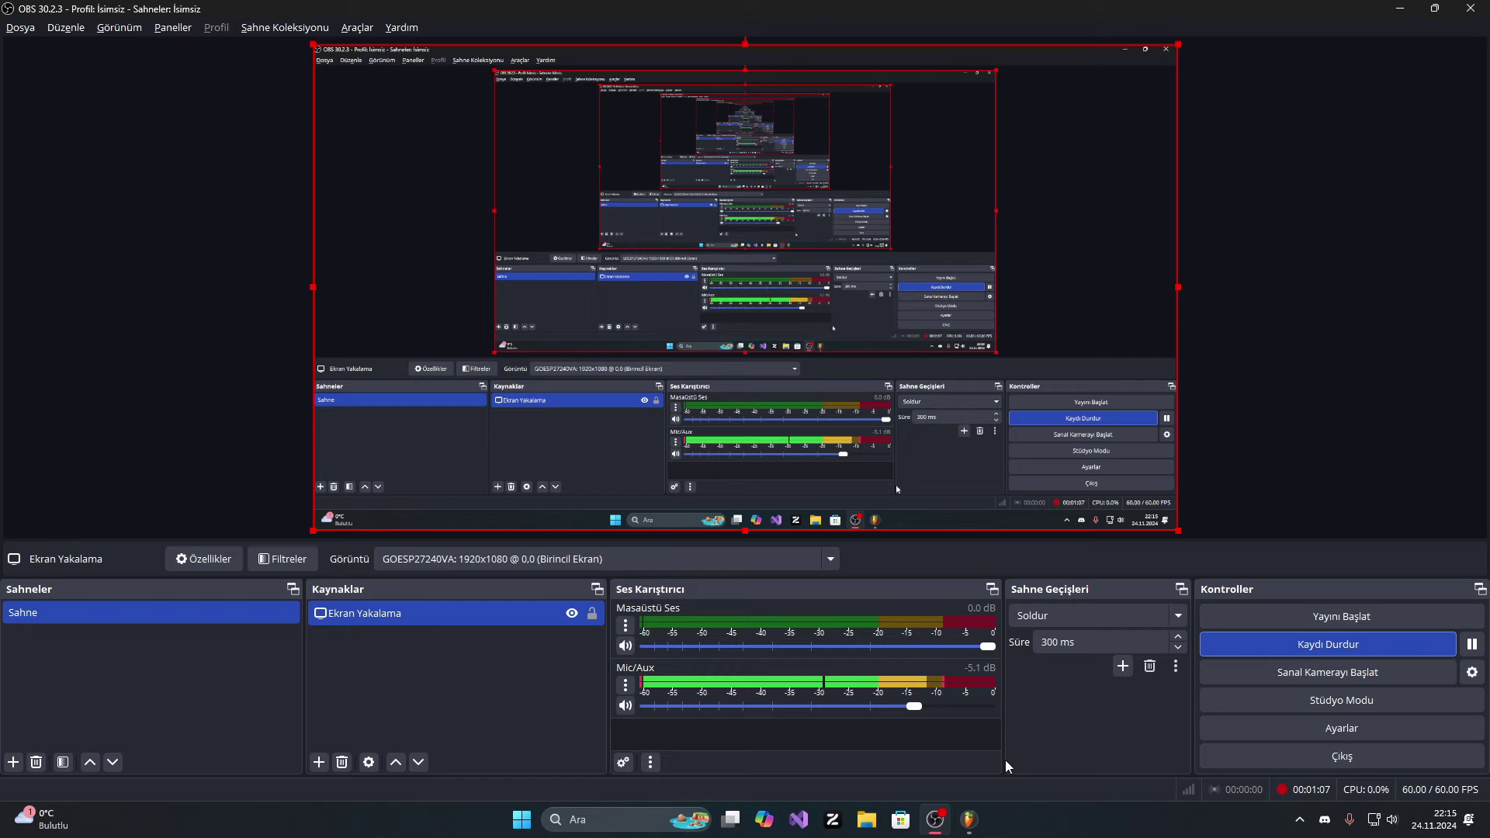
Step: Switch to FL Studio, collapse the MFS - DRUM KIT VOL.1 folder, and set the project tempo to 110 BPM
{"action": "left_click", "coordinate": [979, 818]}
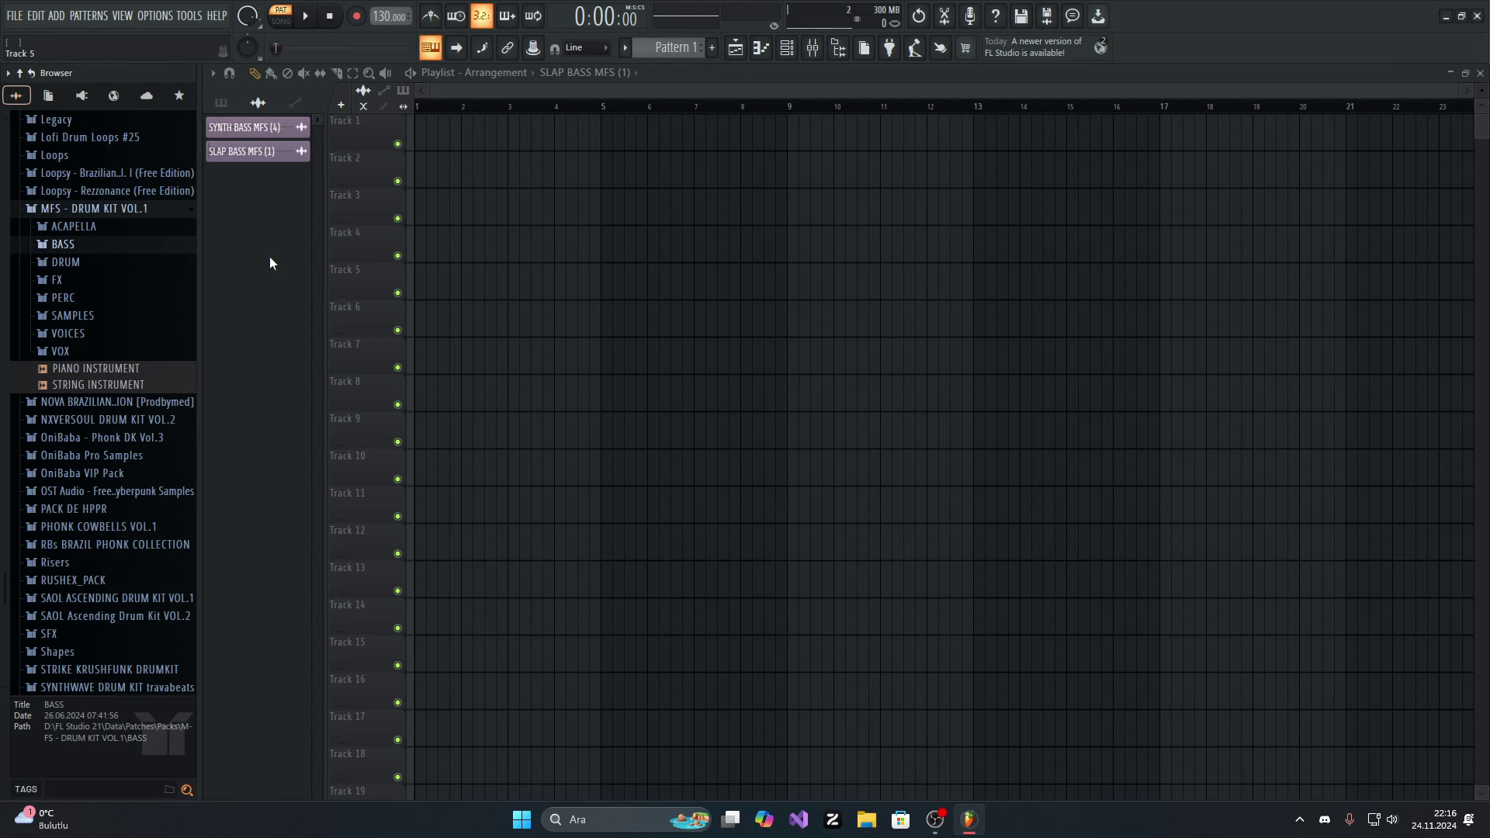
{"action": "left_click", "coordinate": [153, 209]}
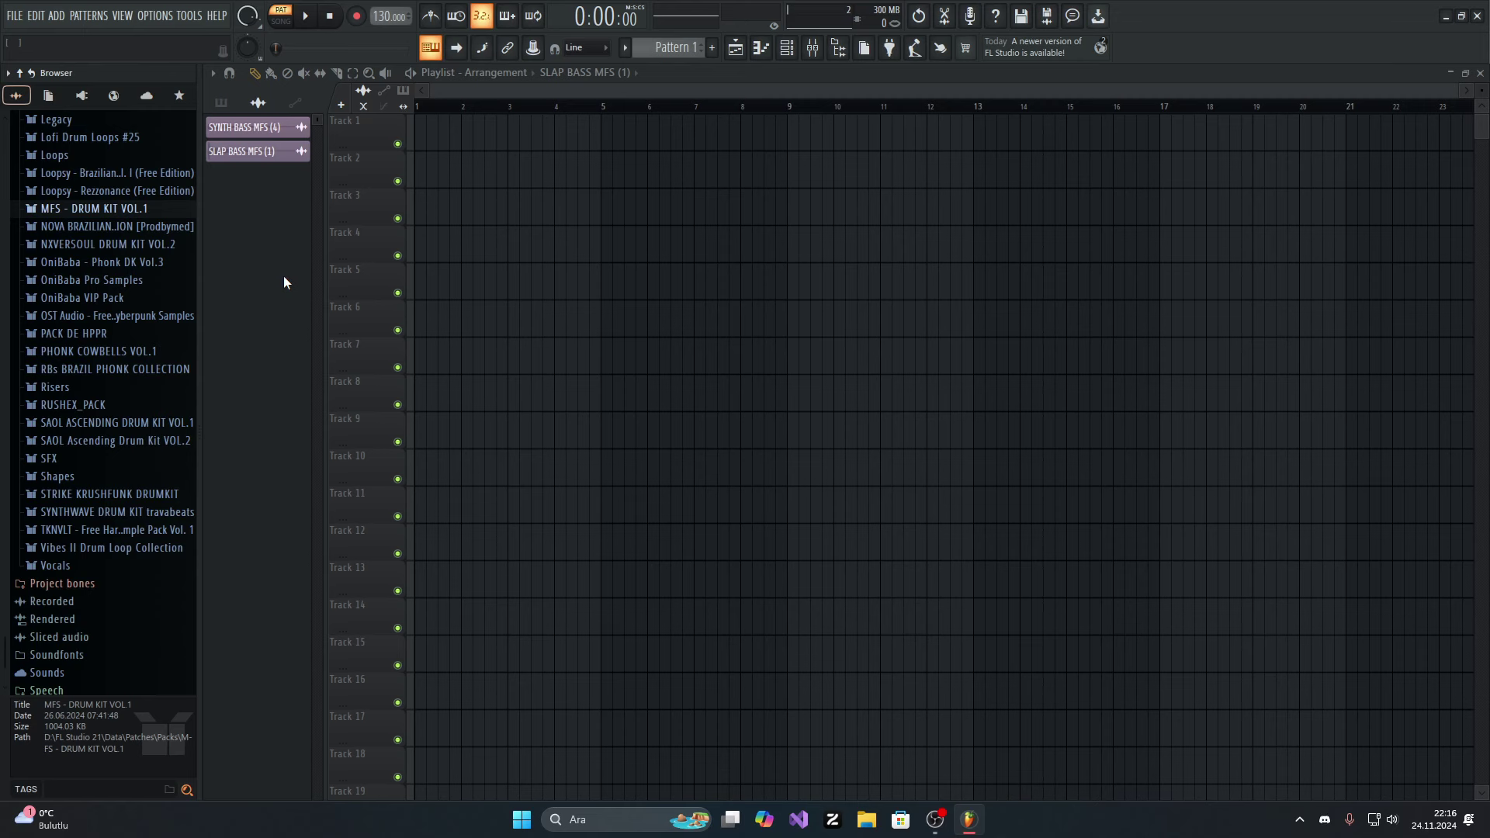
{"action": "left_click_drag", "start_coordinate": [390, 15], "coordinate": [391, 30]}
Step: Open the SYNTH BASS MFS (4) and SLAP BASS MFS (1) audio clips to inspect their samples
{"action": "left_click", "coordinate": [245, 127]}
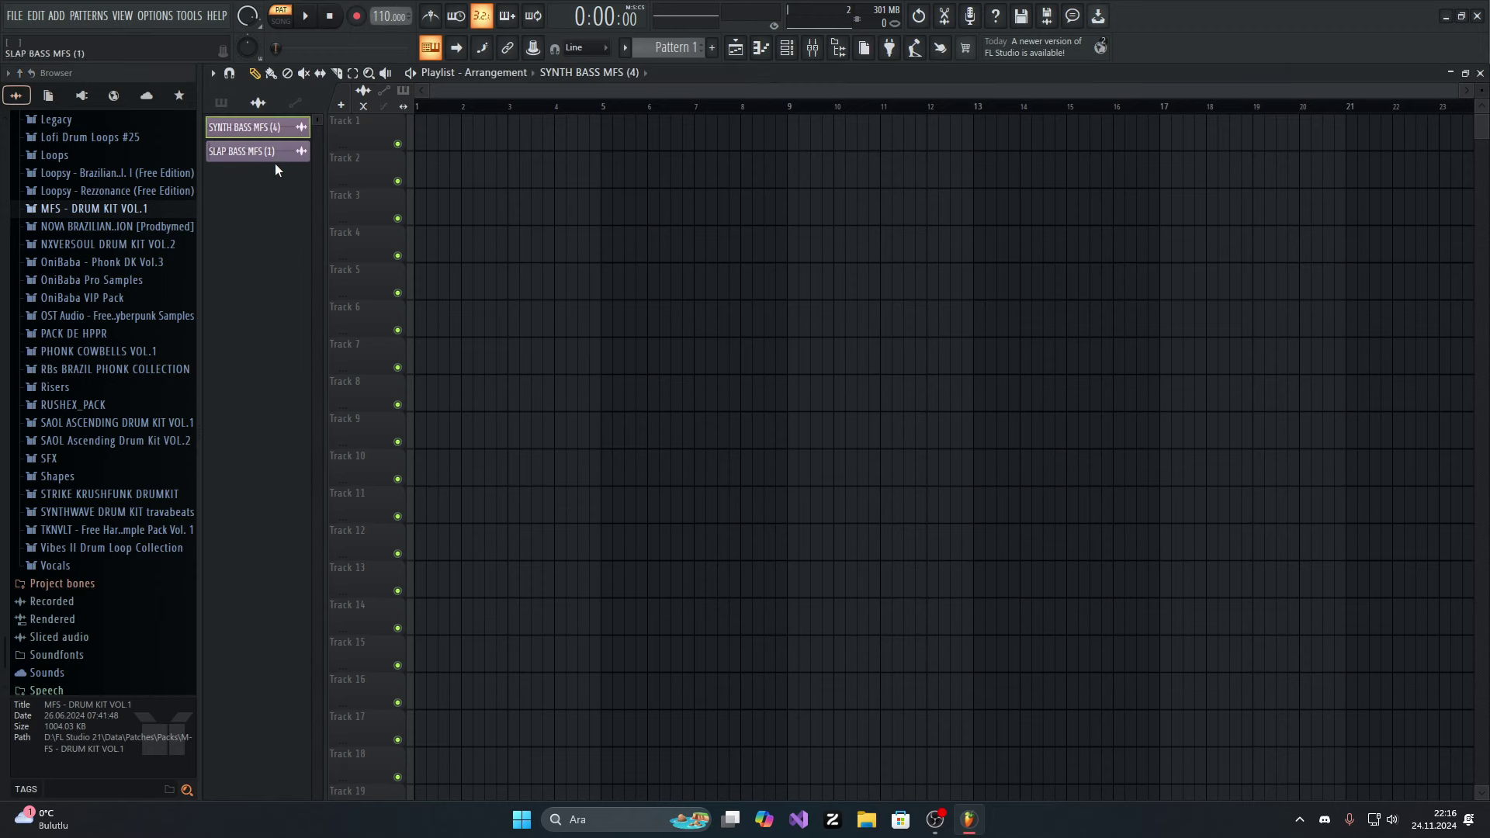
{"action": "left_click", "coordinate": [275, 128]}
{"action": "left_click", "coordinate": [244, 151]}
{"action": "left_click", "coordinate": [276, 151]}
{"action": "left_click", "coordinate": [740, 246]}
Step: View the Playlist and Mixer windows in turn, leaving only the Playlist open
{"action": "left_click", "coordinate": [1480, 73]}
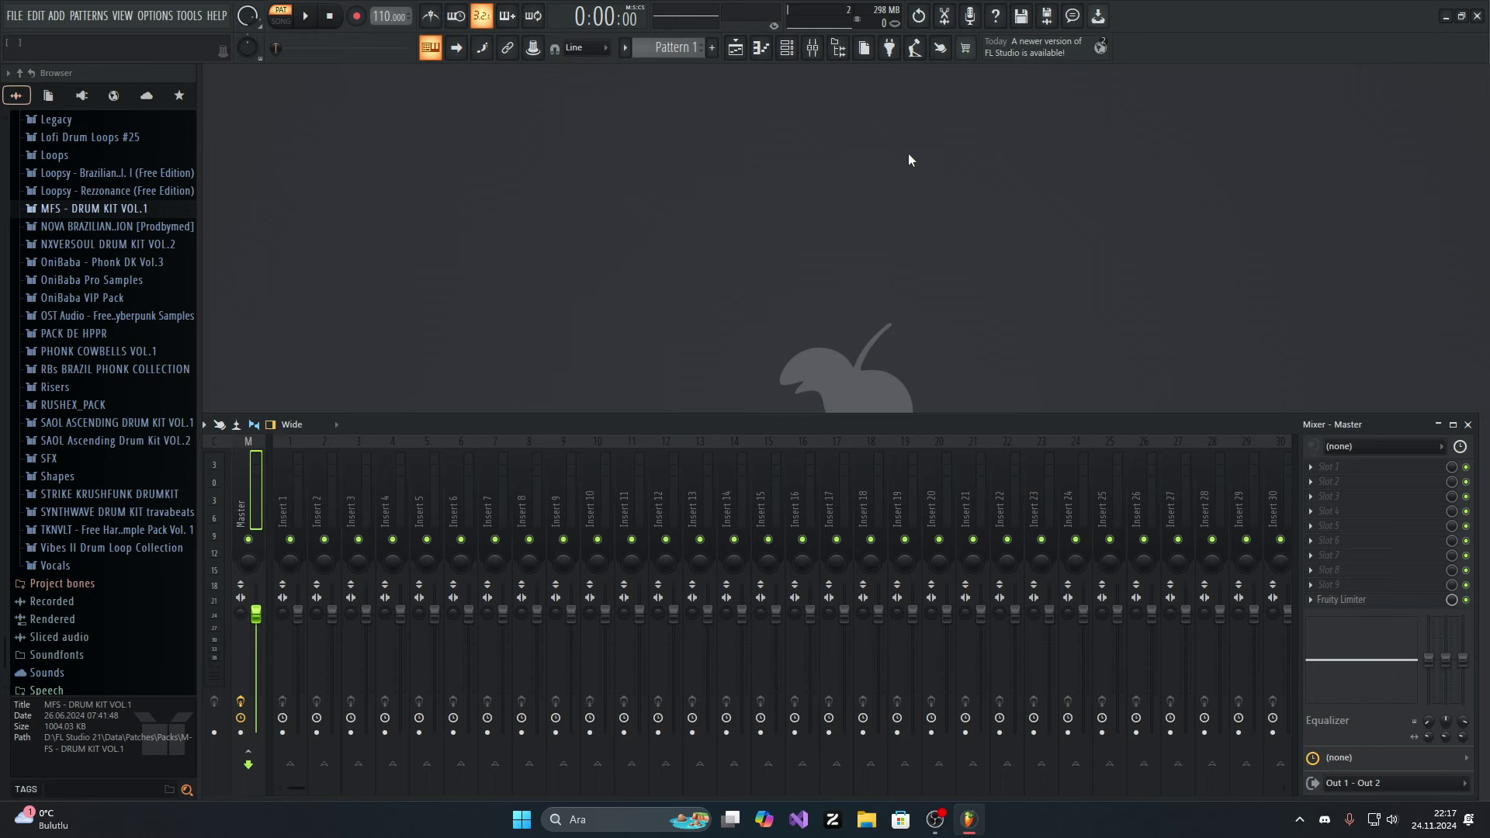
{"action": "left_click", "coordinate": [1468, 424]}
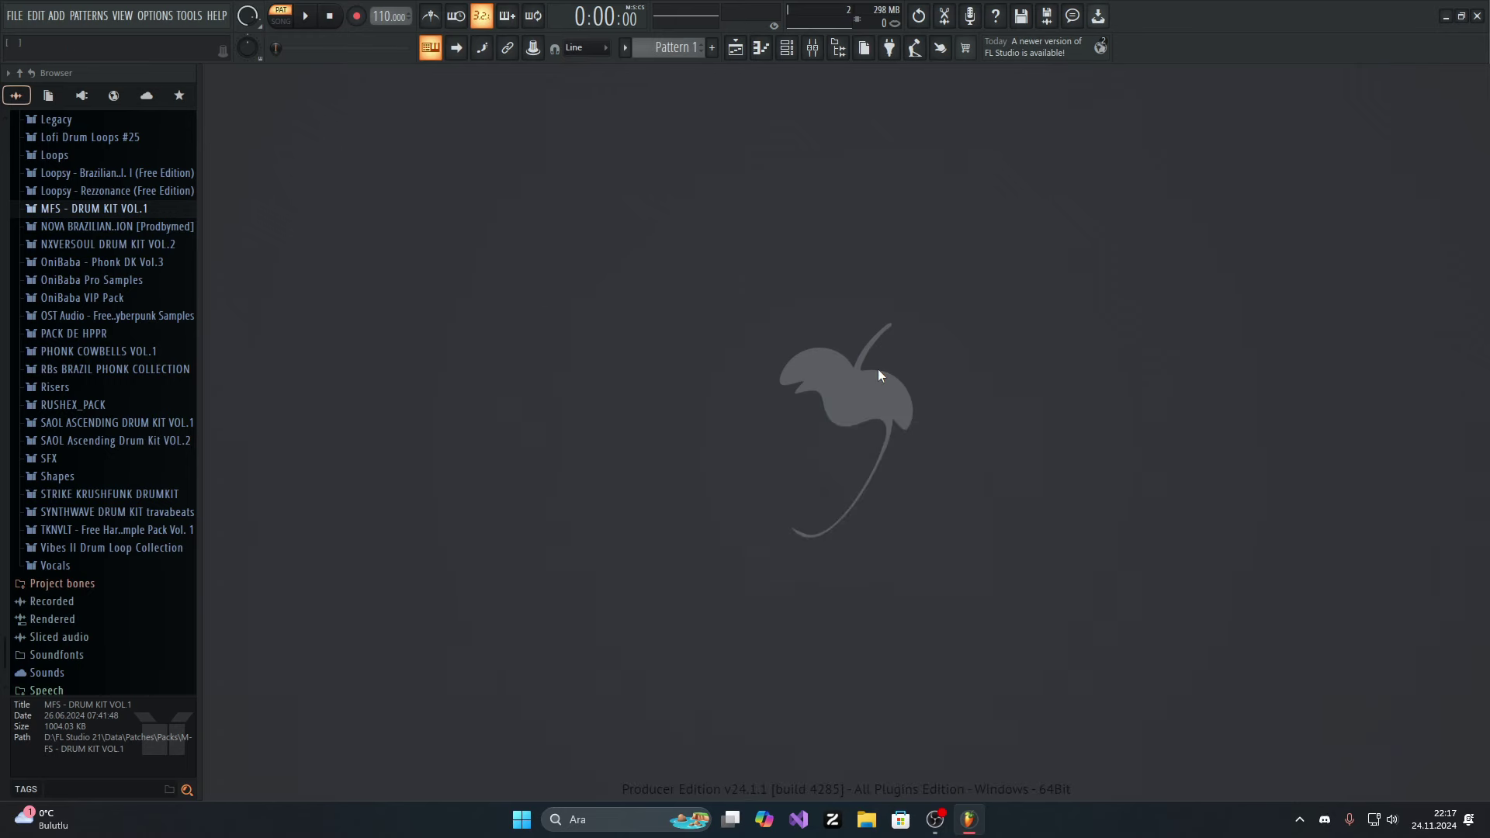
{"action": "left_click", "coordinate": [736, 47]}
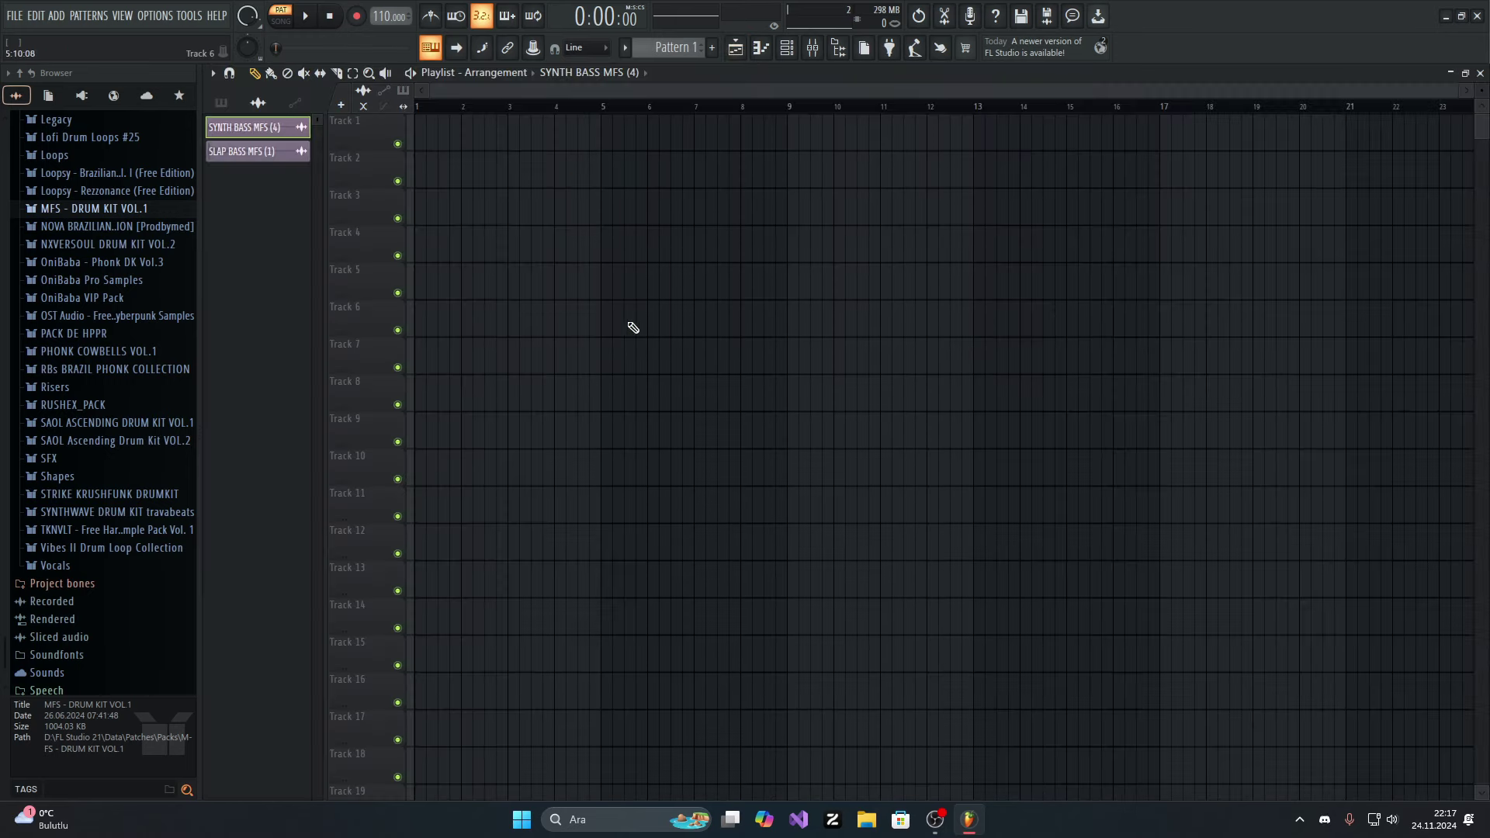
{"action": "left_click", "coordinate": [814, 49]}
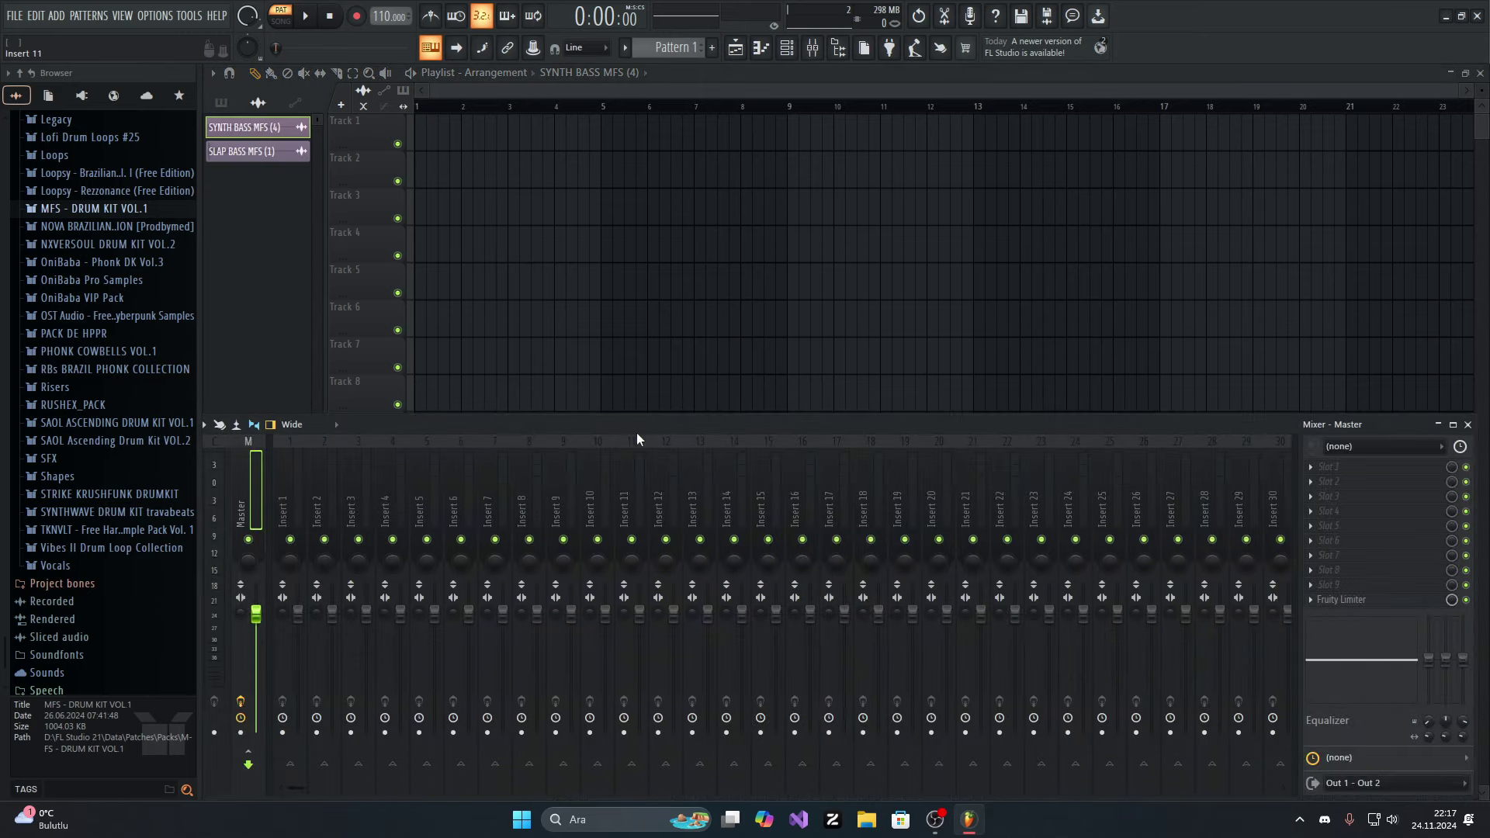
{"action": "left_click", "coordinate": [1468, 425]}
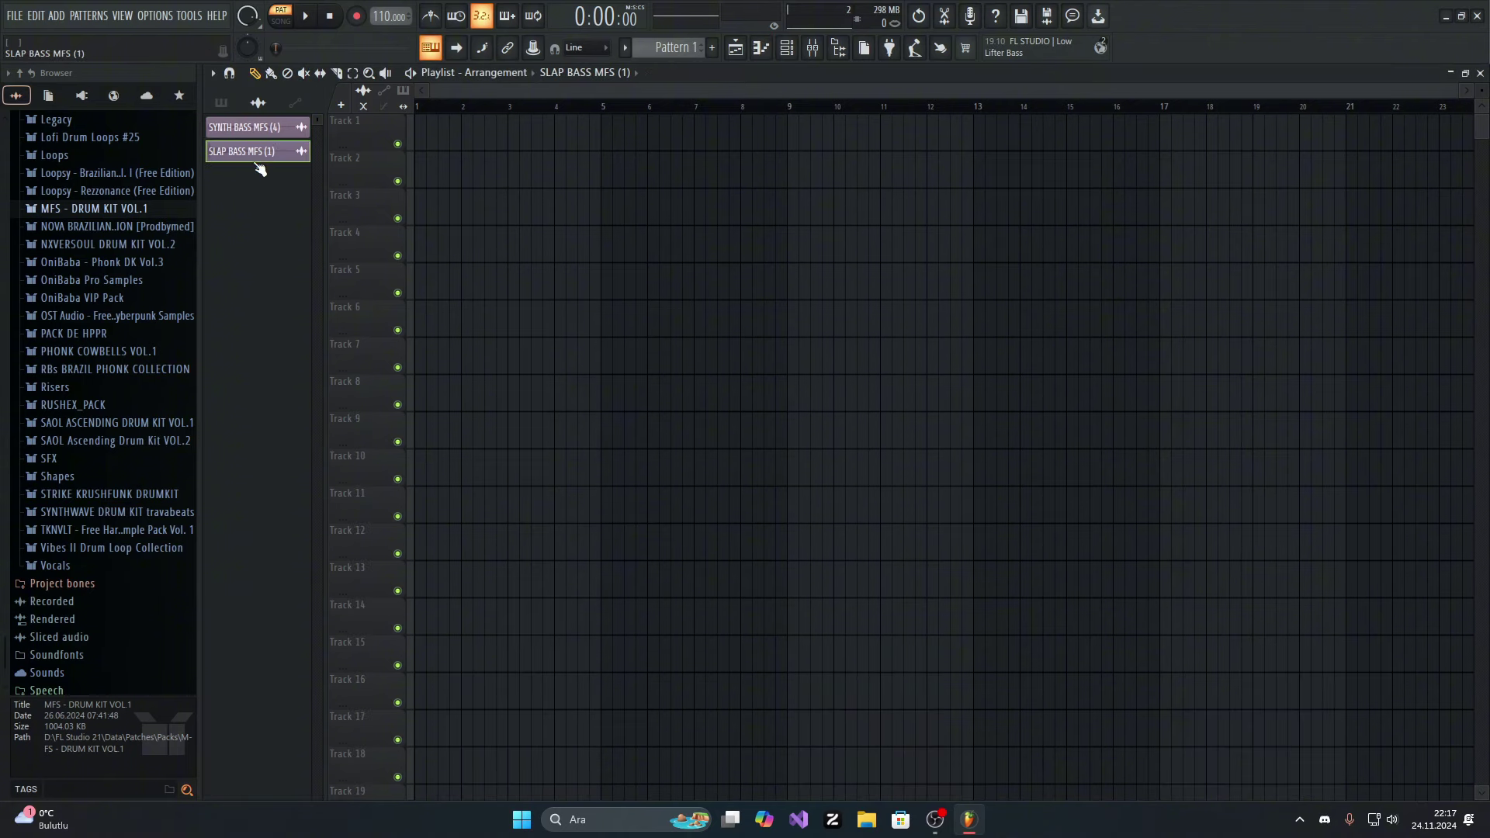
Step: Choose SYNTH BASS MFS (4) as the current clip source and open its piano roll
{"action": "left_click", "coordinate": [583, 72]}
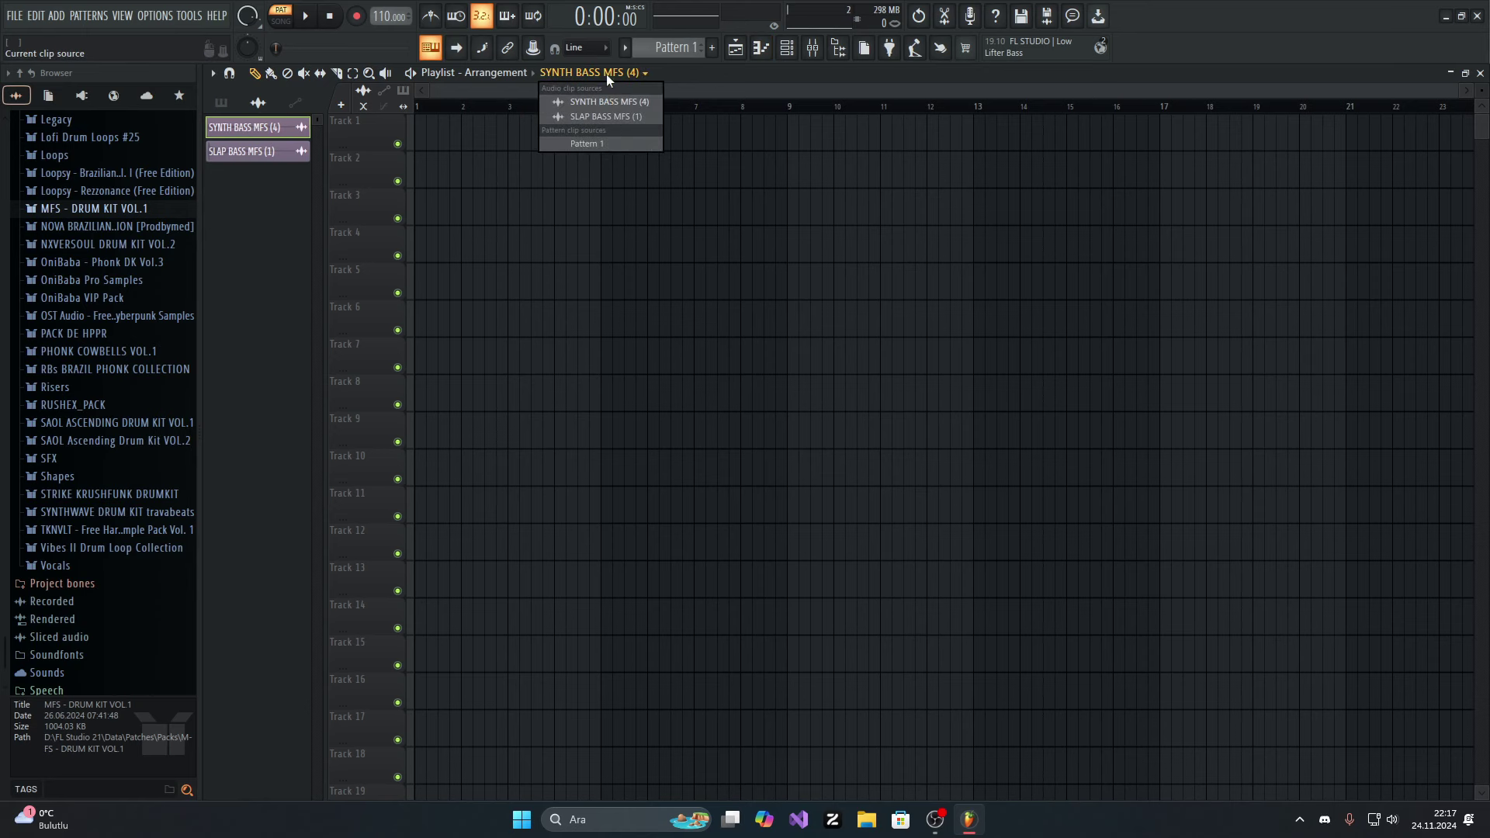
{"action": "left_click", "coordinate": [613, 102]}
{"action": "left_click", "coordinate": [765, 53]}
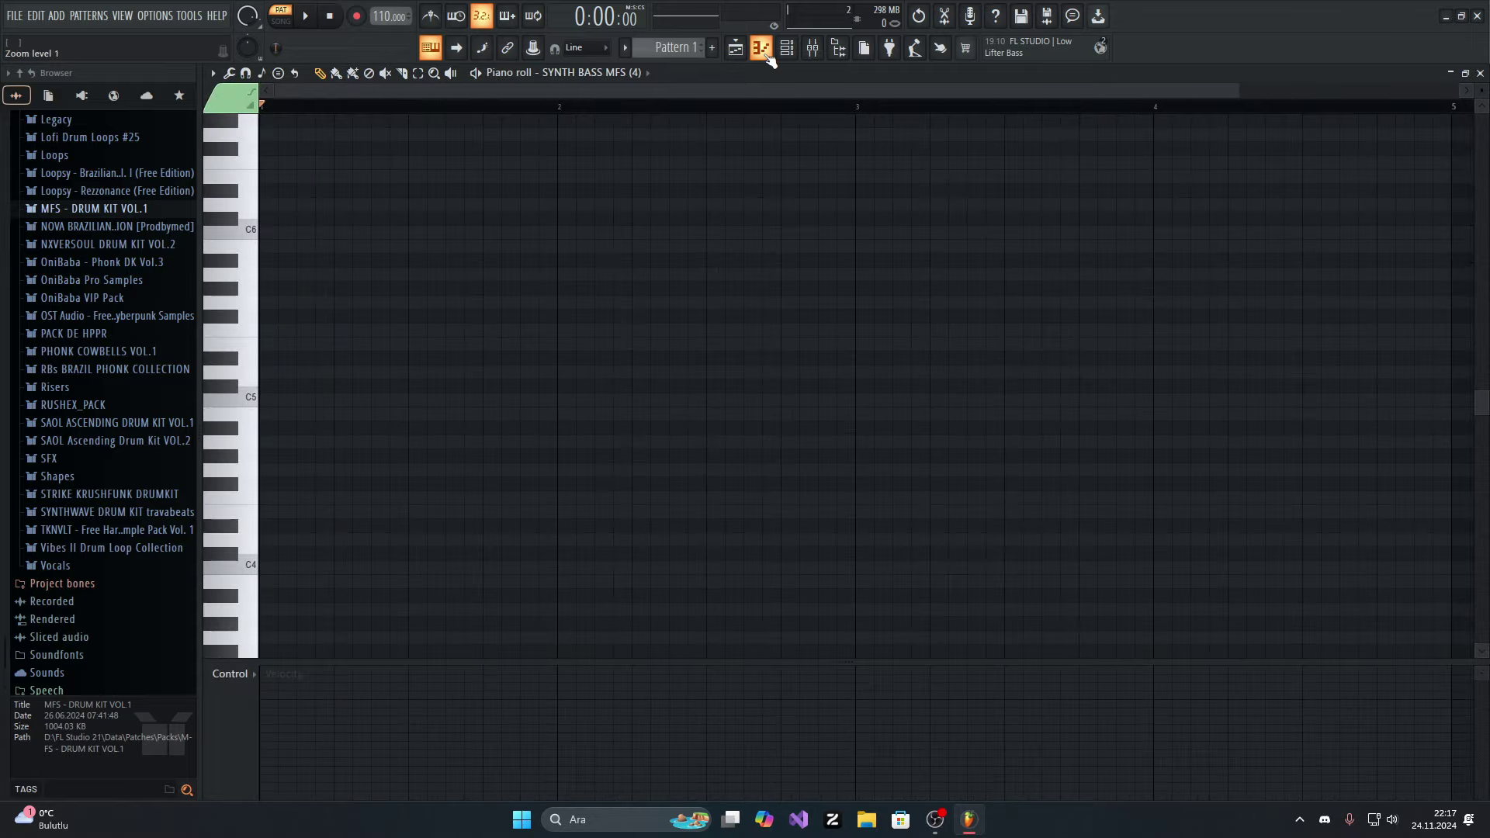
{"action": "left_click", "coordinate": [764, 53]}
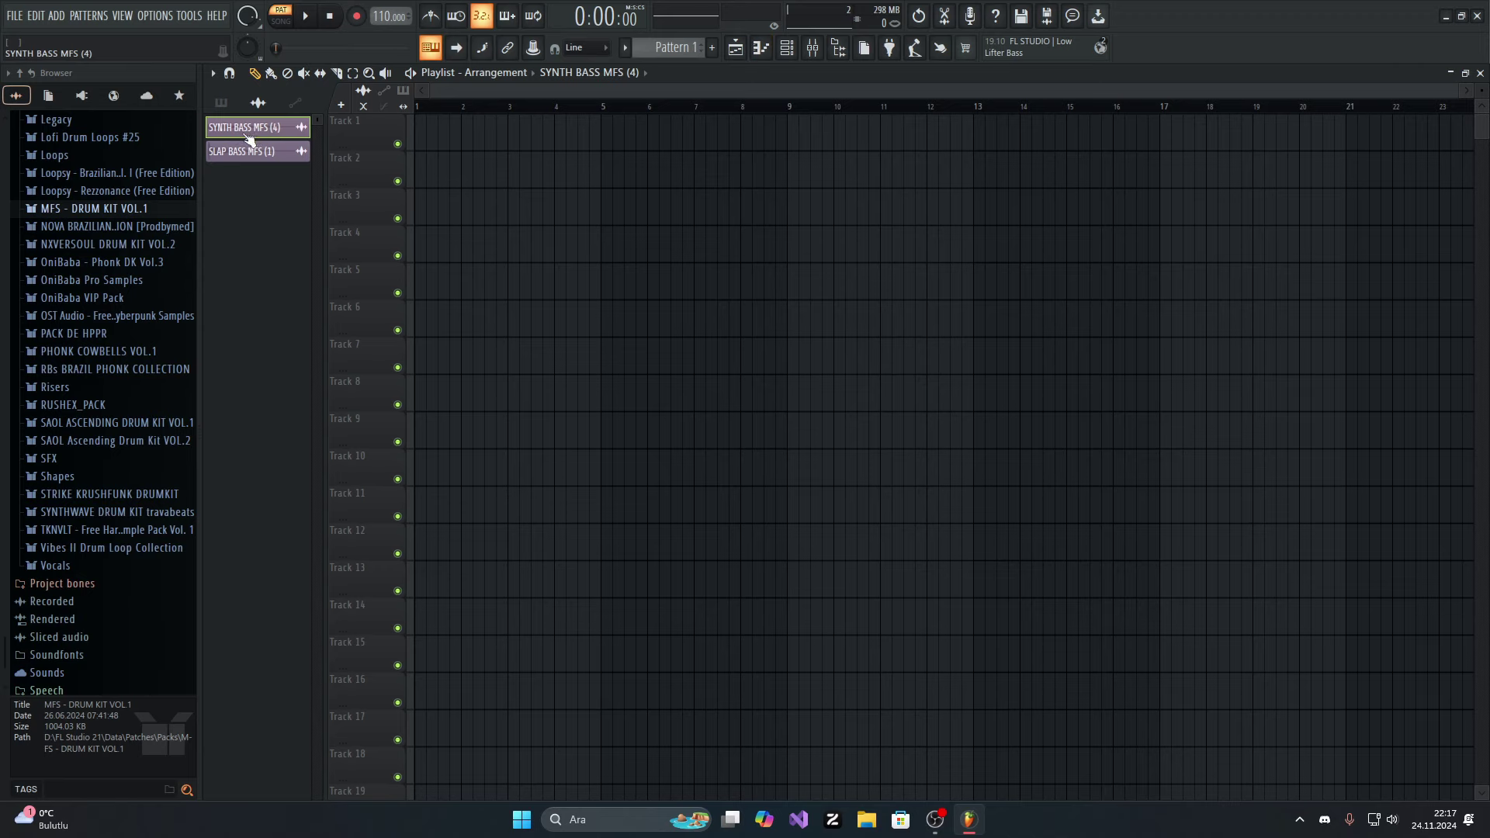
{"action": "left_click", "coordinate": [761, 48]}
Step: Try out short D5 and G#4 notes at the end of bar 1 in the piano roll and delete them
{"action": "left_click", "coordinate": [768, 287]}
{"action": "left_click_drag", "start_coordinate": [769, 287], "coordinate": [527, 372]}
{"action": "left_click", "coordinate": [528, 455]}
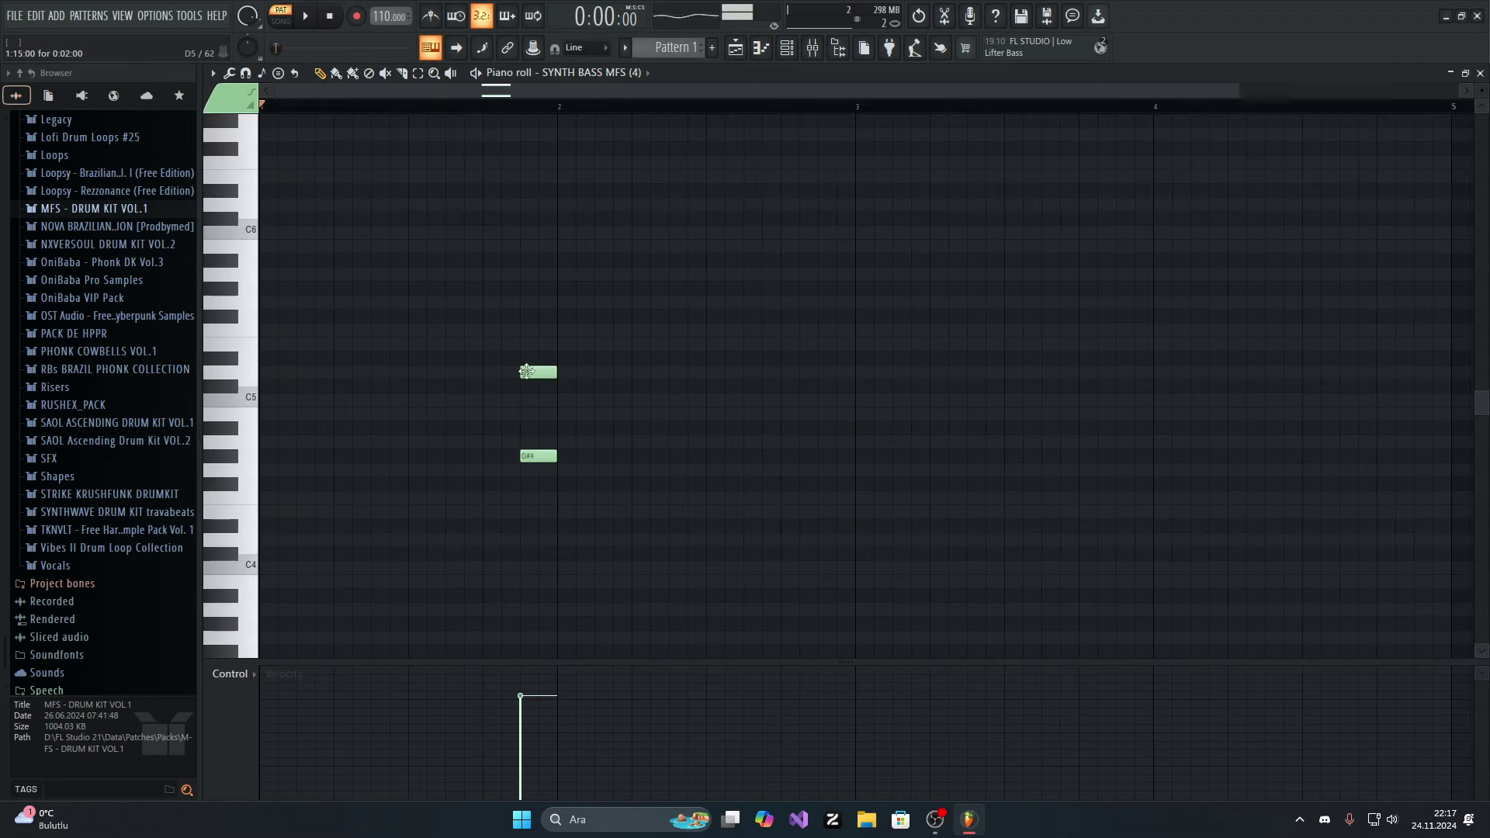
{"action": "right_click", "coordinate": [526, 372]}
Step: Examine the piano roll's pitch range below and above C5, comparing the lower and higher octaves
{"action": "scroll", "coordinate": [258, 317], "scroll_direction": "down", "scroll_amount": 2}
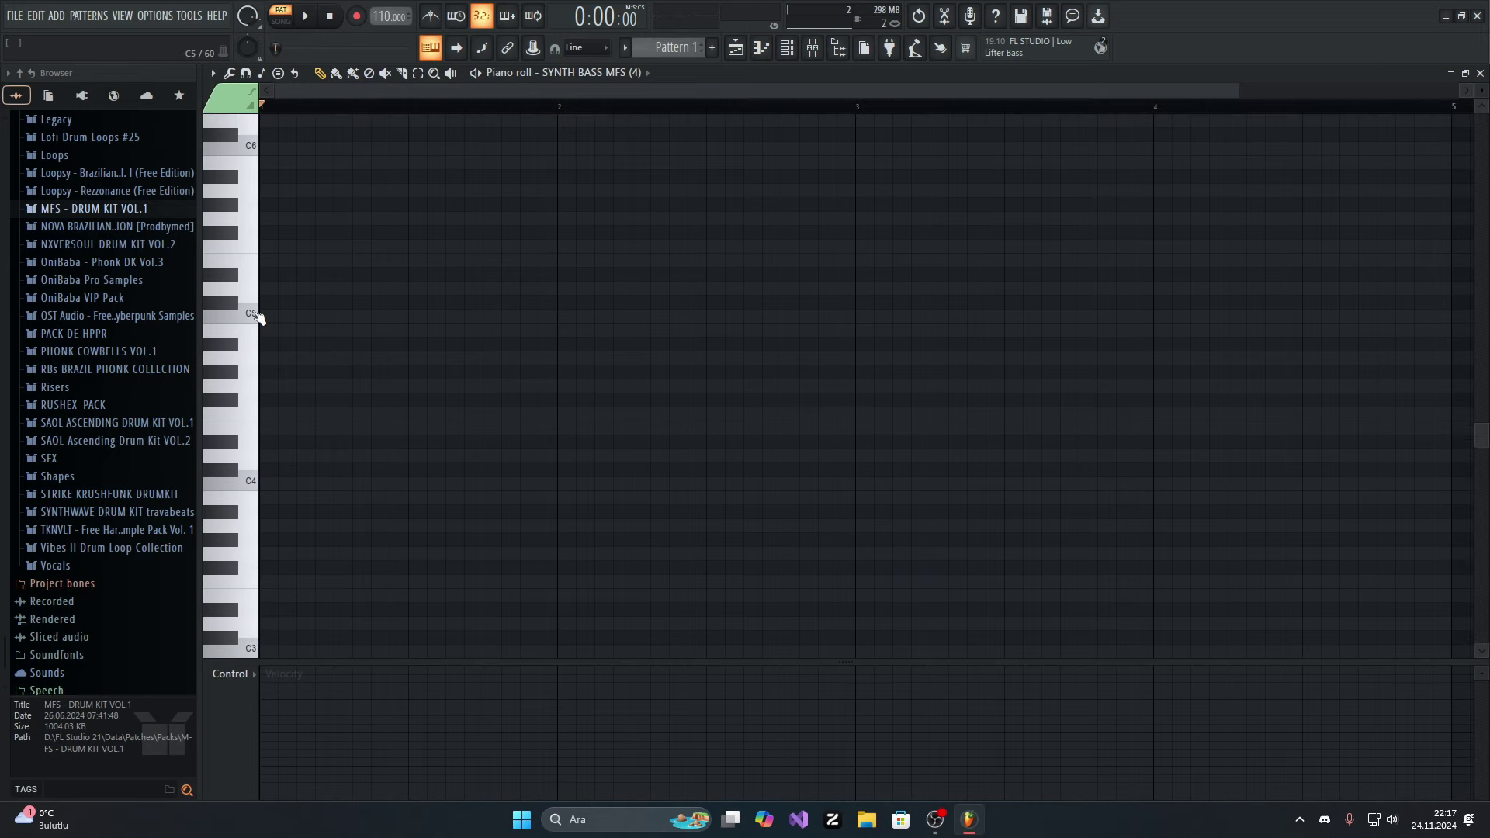
{"action": "scroll", "coordinate": [293, 346], "scroll_direction": "down", "scroll_amount": 2}
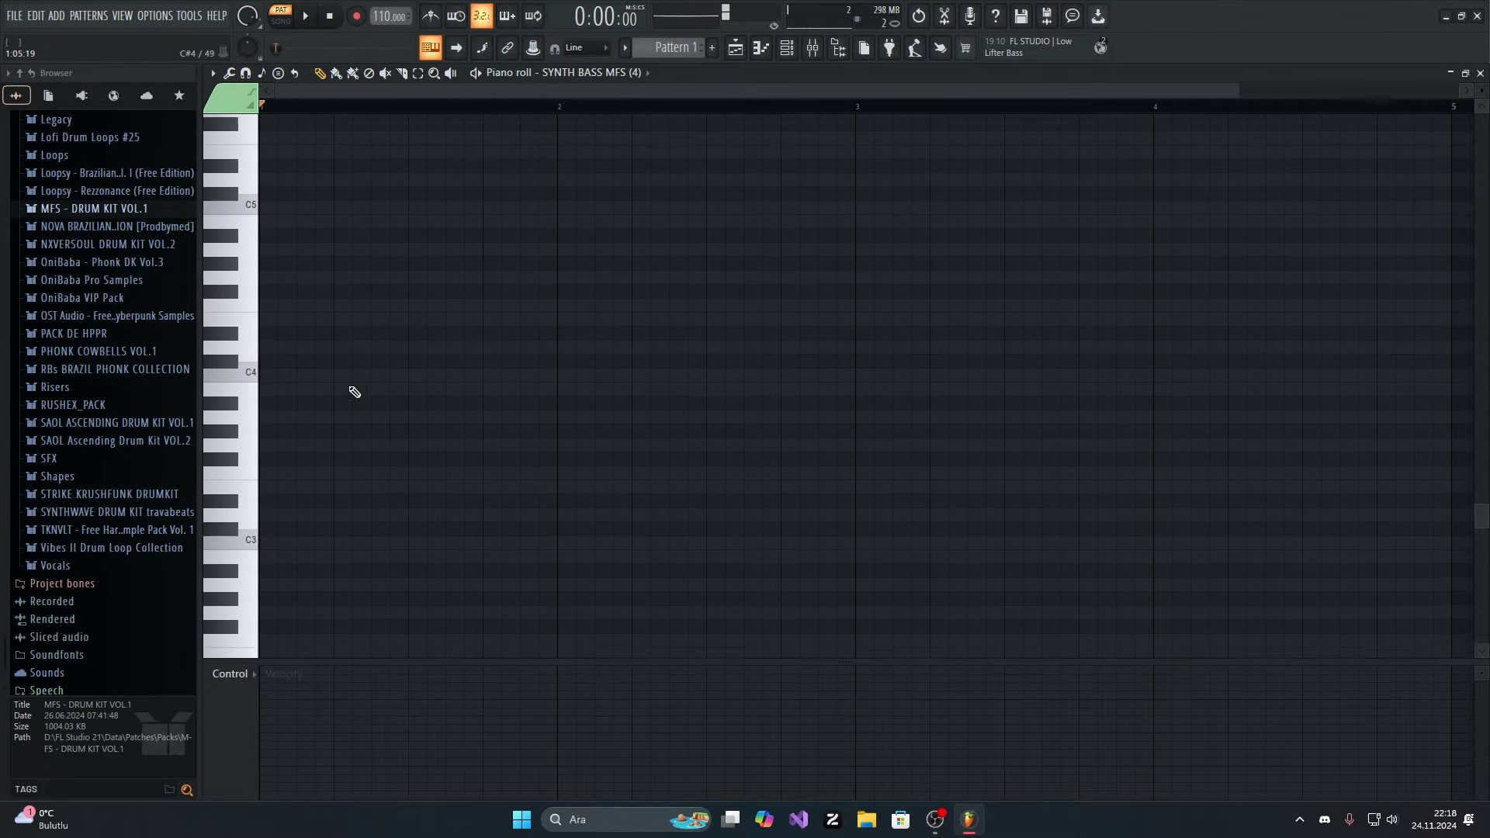
{"action": "scroll", "coordinate": [355, 392], "scroll_direction": "down", "scroll_amount": 3}
{"action": "scroll", "coordinate": [268, 365], "scroll_direction": "down", "scroll_amount": 2}
{"action": "scroll", "coordinate": [260, 295], "scroll_direction": "up", "scroll_amount": 7}
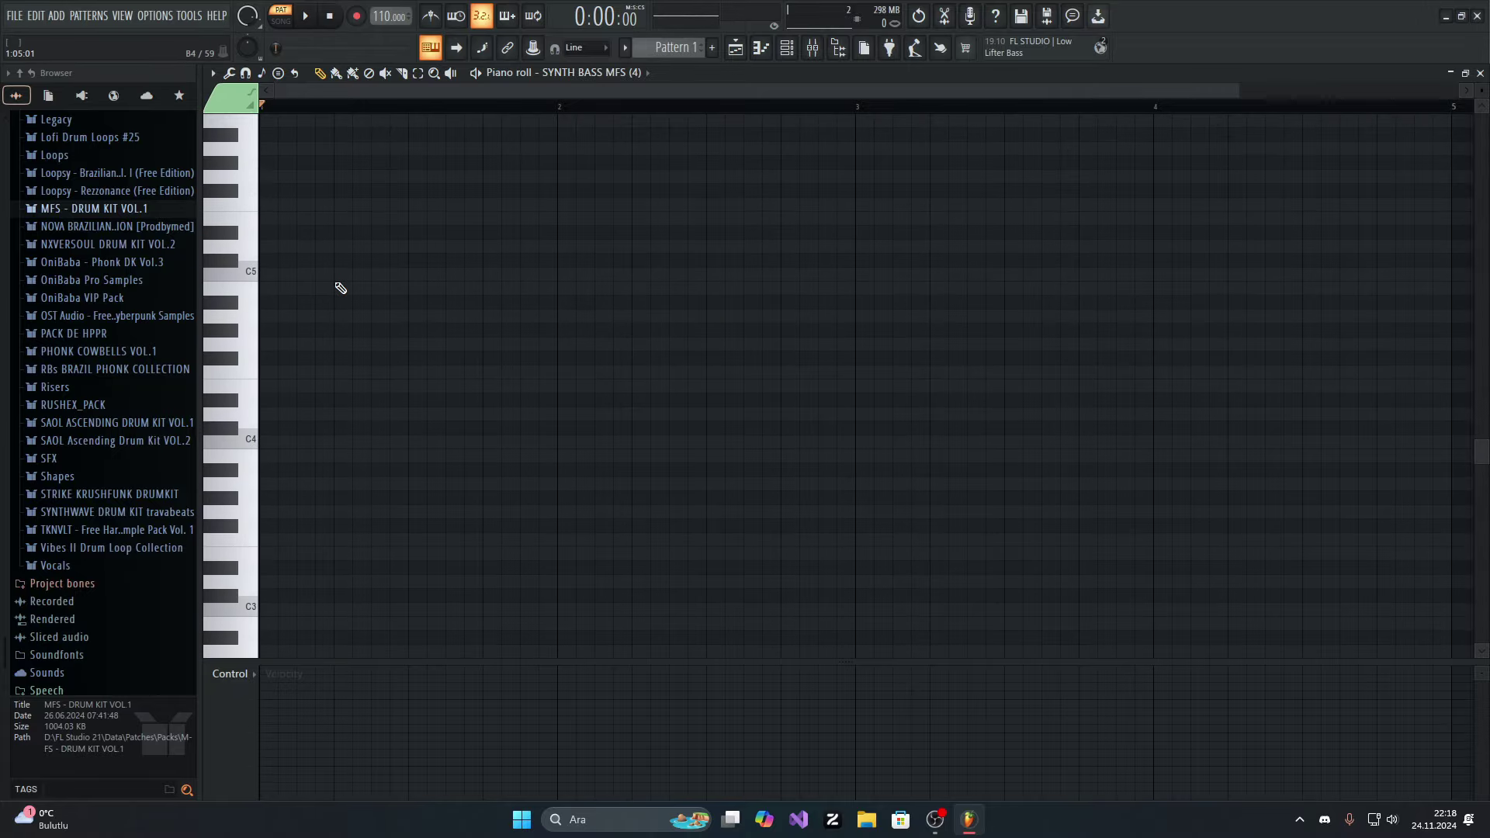
{"action": "scroll", "coordinate": [348, 300], "scroll_direction": "up", "scroll_amount": 10}
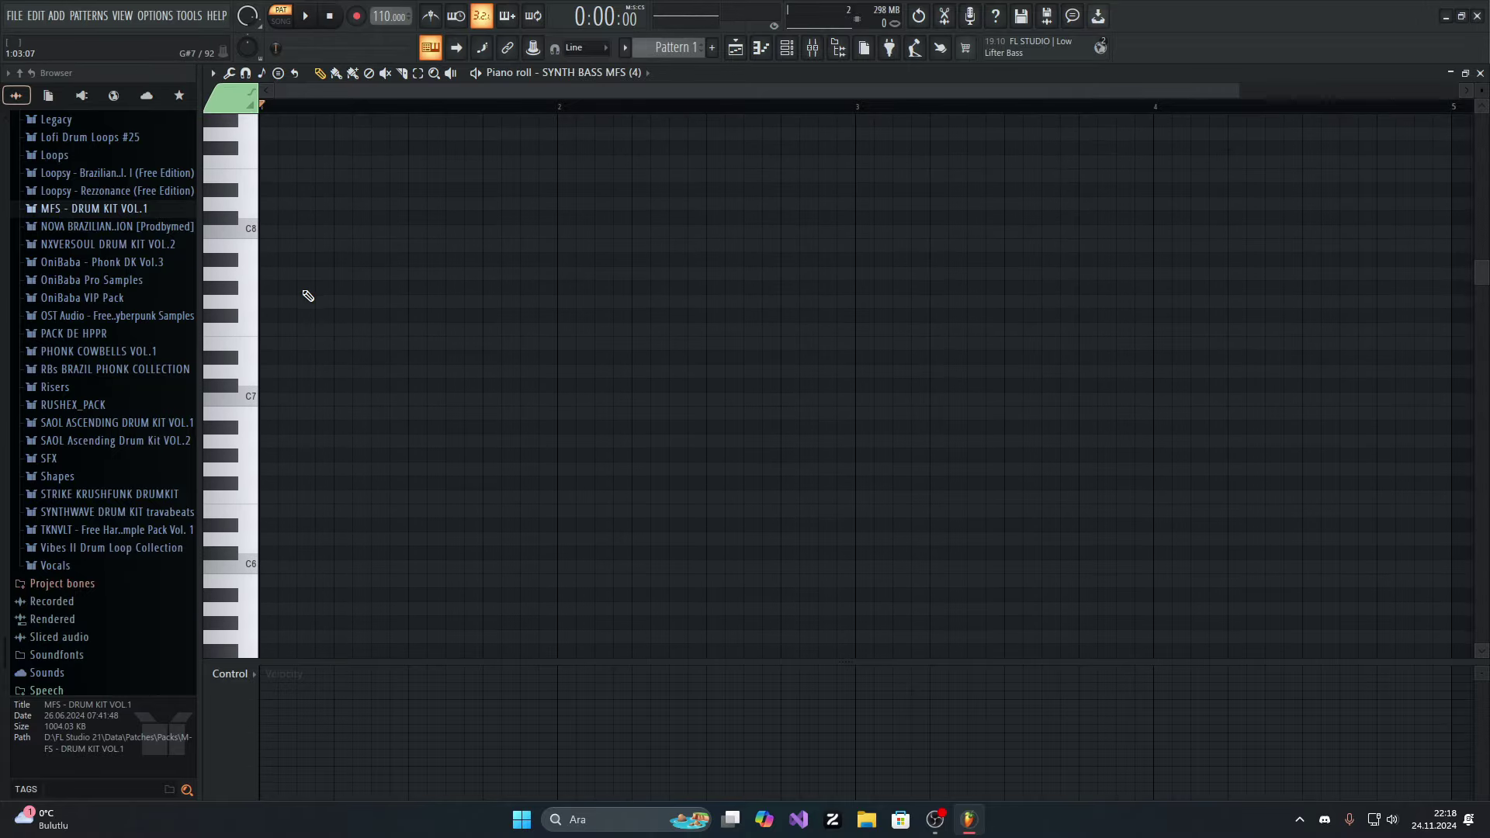
{"action": "scroll", "coordinate": [308, 296], "scroll_direction": "down", "scroll_amount": 15}
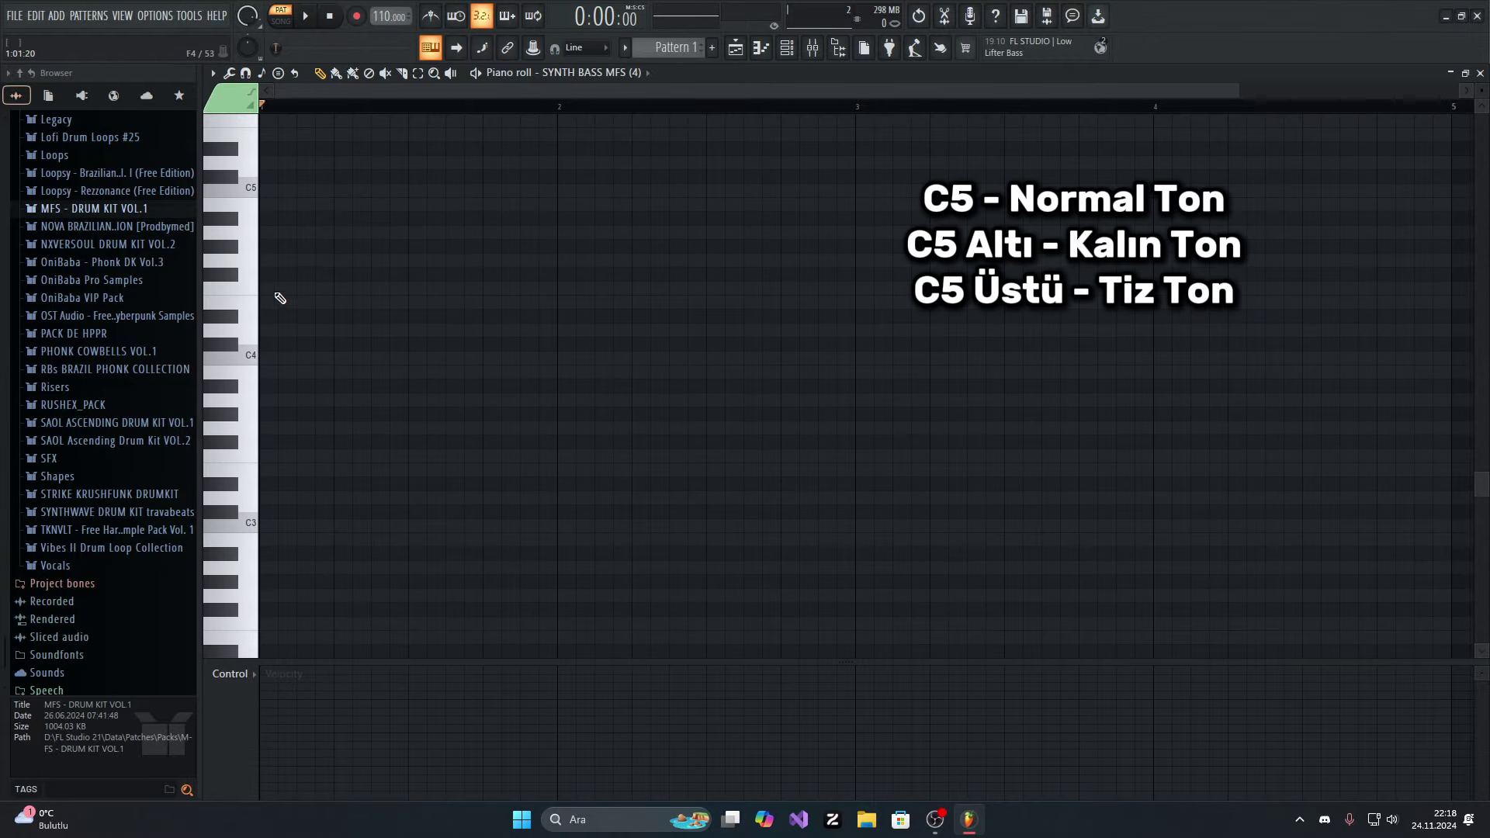
{"action": "scroll", "coordinate": [402, 315], "scroll_direction": "up", "scroll_amount": 9}
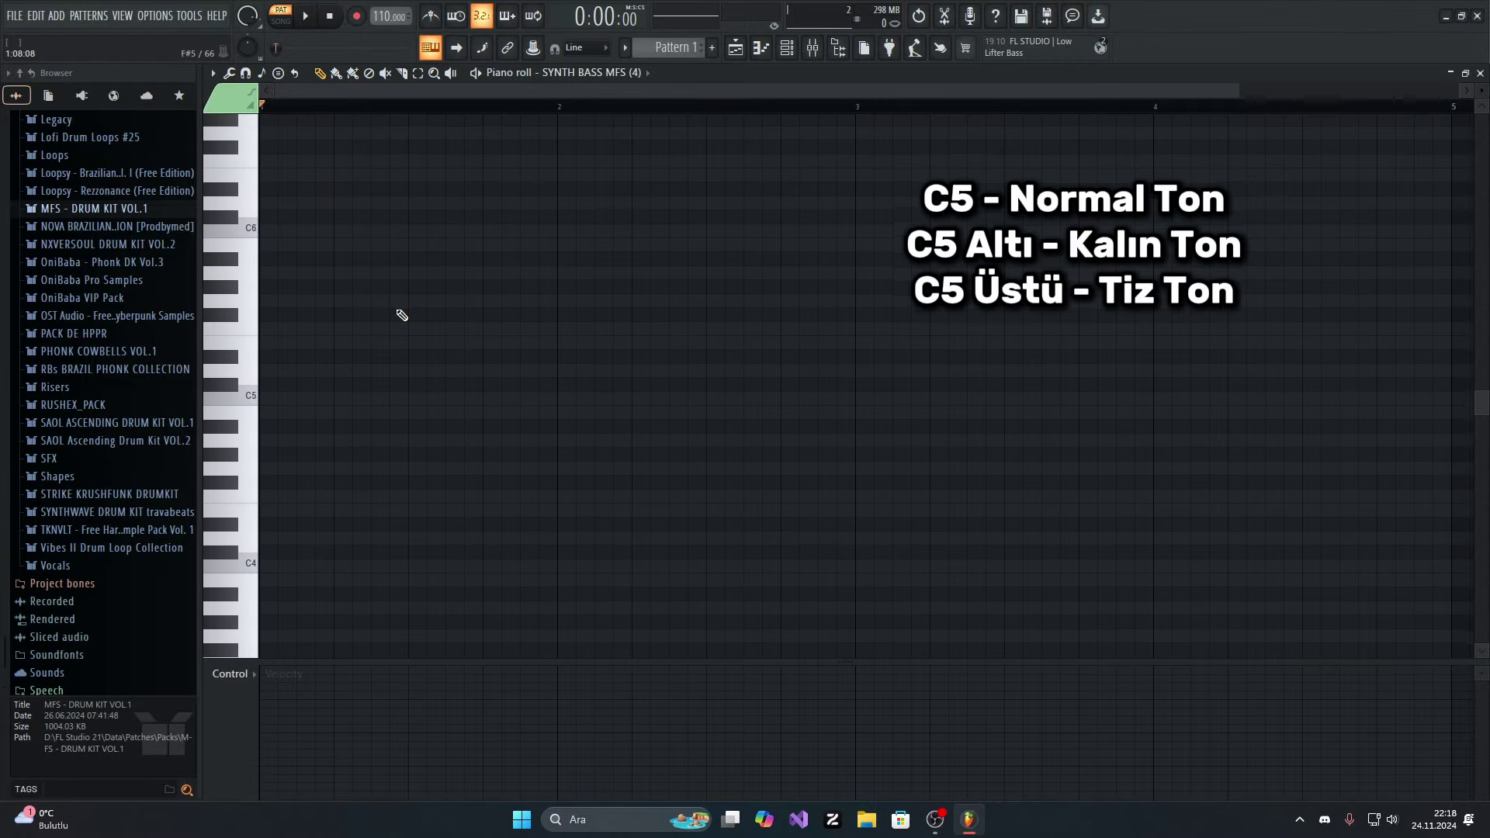
{"action": "scroll", "coordinate": [298, 473], "scroll_direction": "up", "scroll_amount": 2}
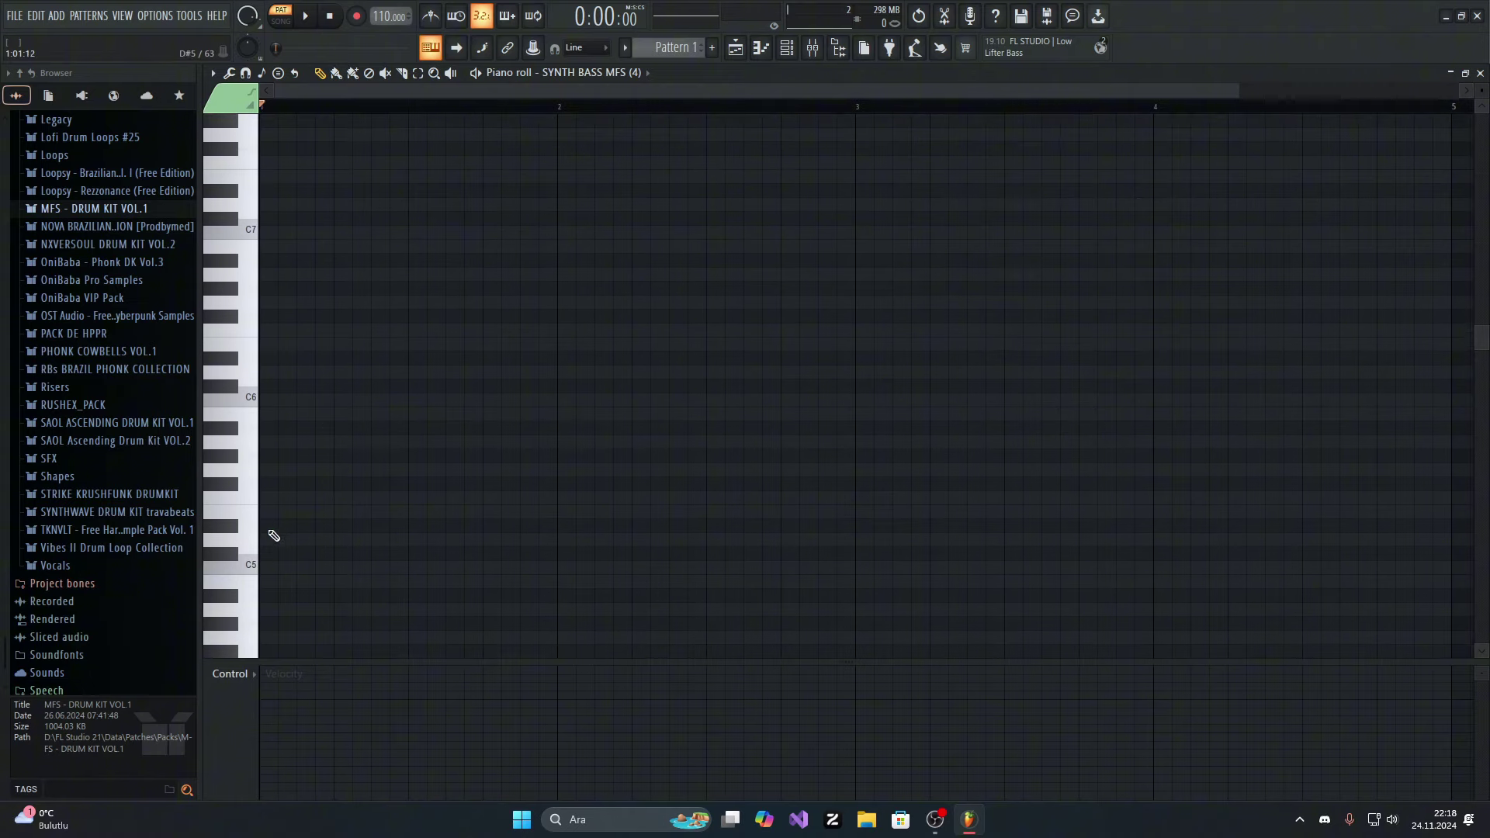
{"action": "mouse_move", "coordinate": [279, 473]}
{"action": "left_mouse_down"}
{"action": "mouse_move", "coordinate": [277, 227]}
{"action": "mouse_move", "coordinate": [260, 593]}
{"action": "mouse_move", "coordinate": [233, 635]}
{"action": "mouse_move", "coordinate": [247, 599]}
{"action": "left_mouse_up"}
{"action": "right_click", "coordinate": [279, 600]}
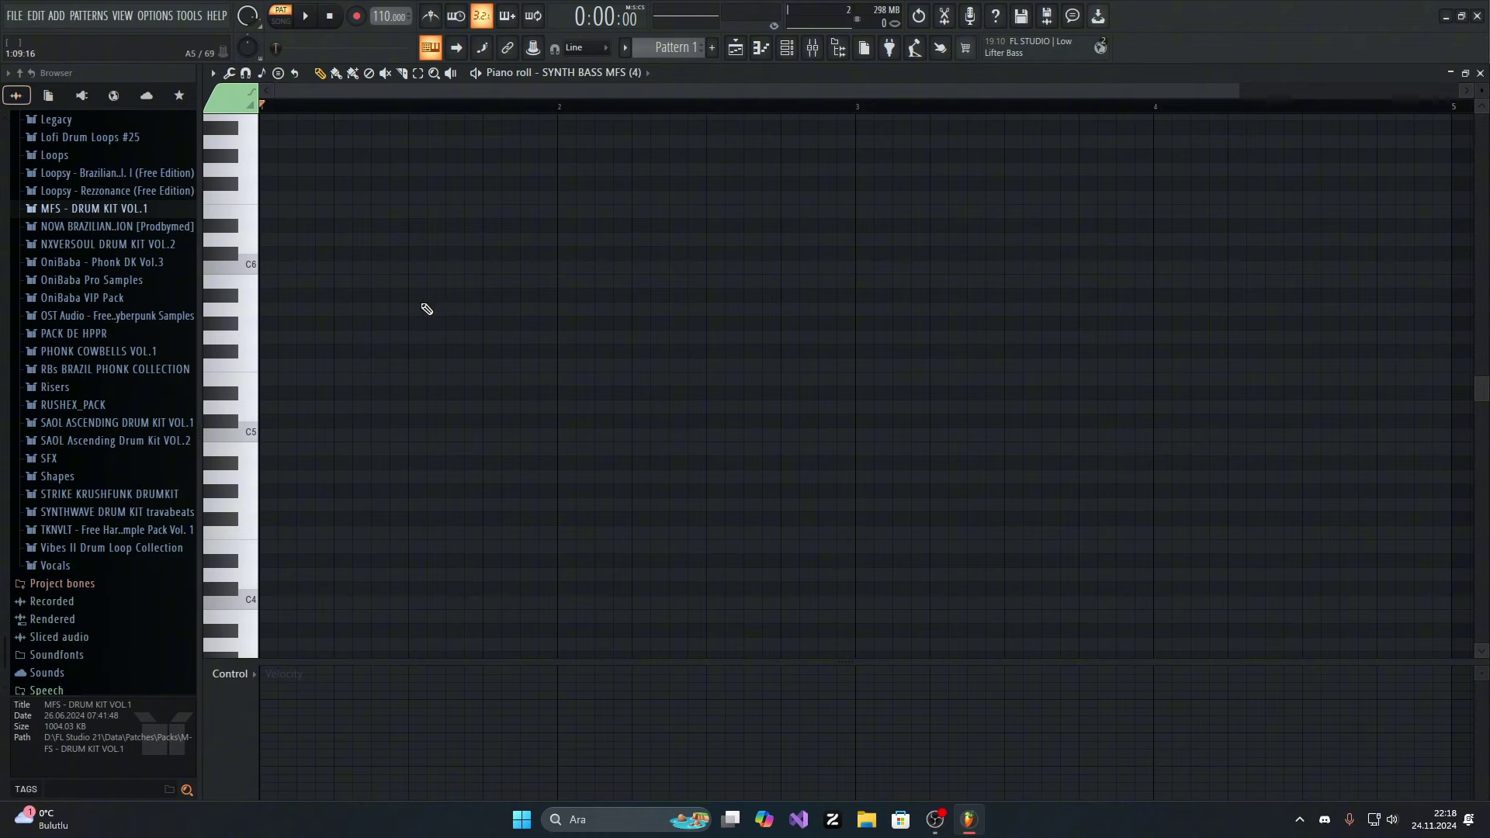
{"action": "scroll", "coordinate": [509, 292], "scroll_direction": "down", "scroll_amount": 1}
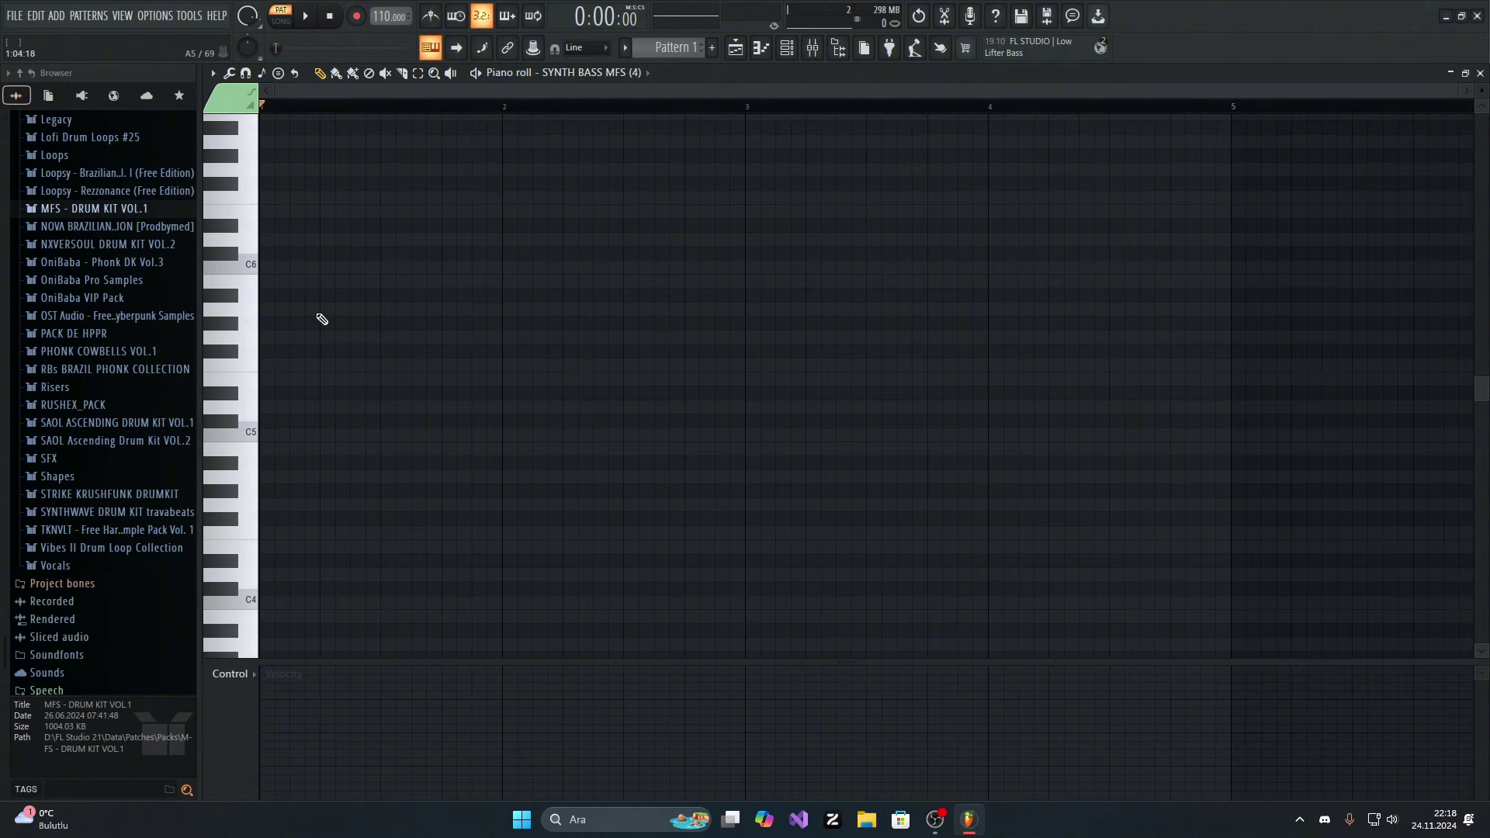
{"action": "scroll", "coordinate": [327, 320], "scroll_direction": "down", "scroll_amount": 2}
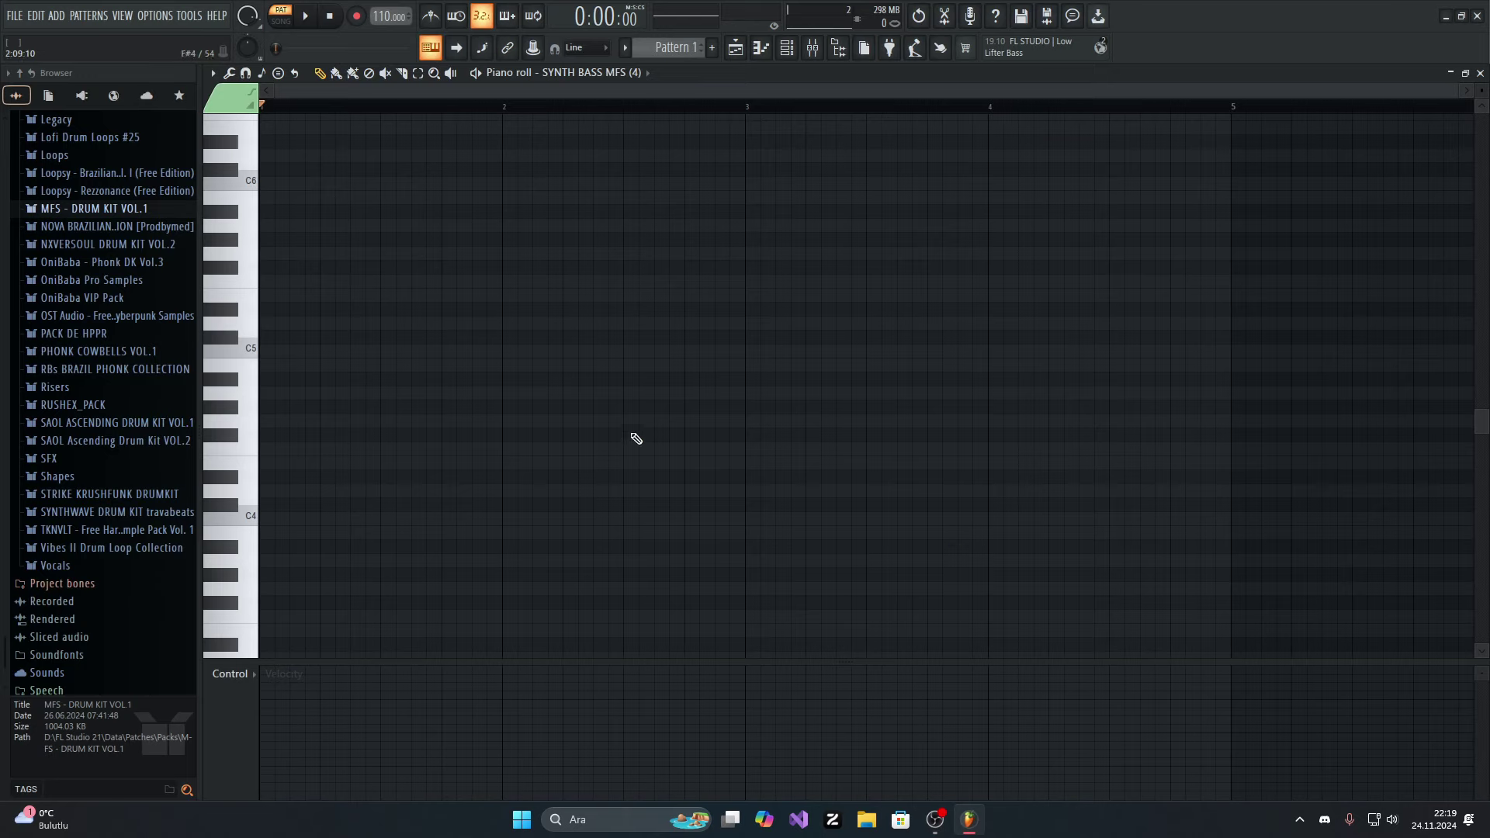
{"action": "left_click", "coordinate": [935, 819]}
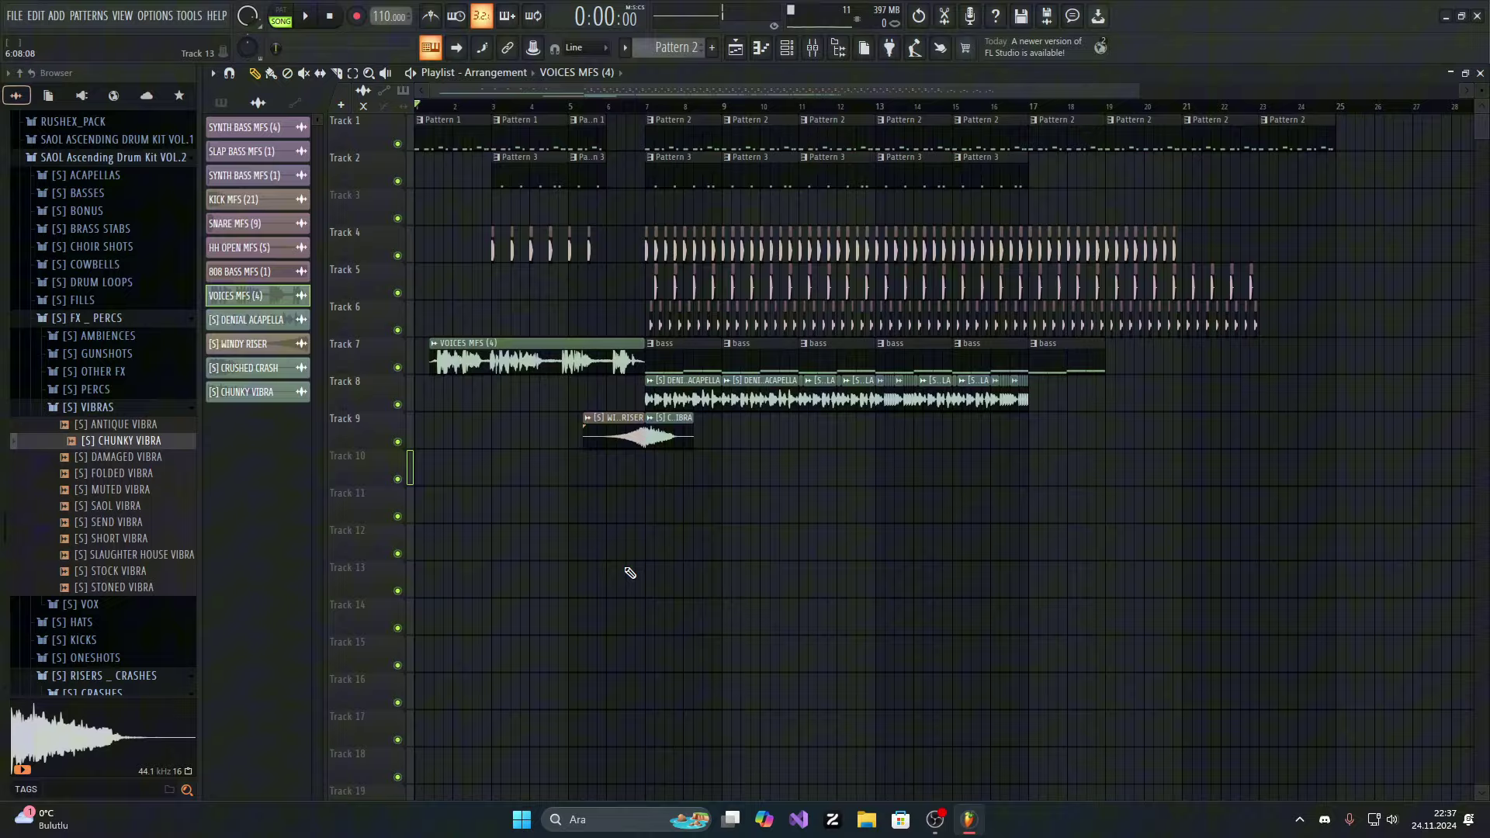
Step: Open the channel settings of SYNTH BASS MFS (4), audition its sample, and close them
{"action": "scroll", "coordinate": [630, 573], "scroll_direction": "down", "scroll_amount": 2}
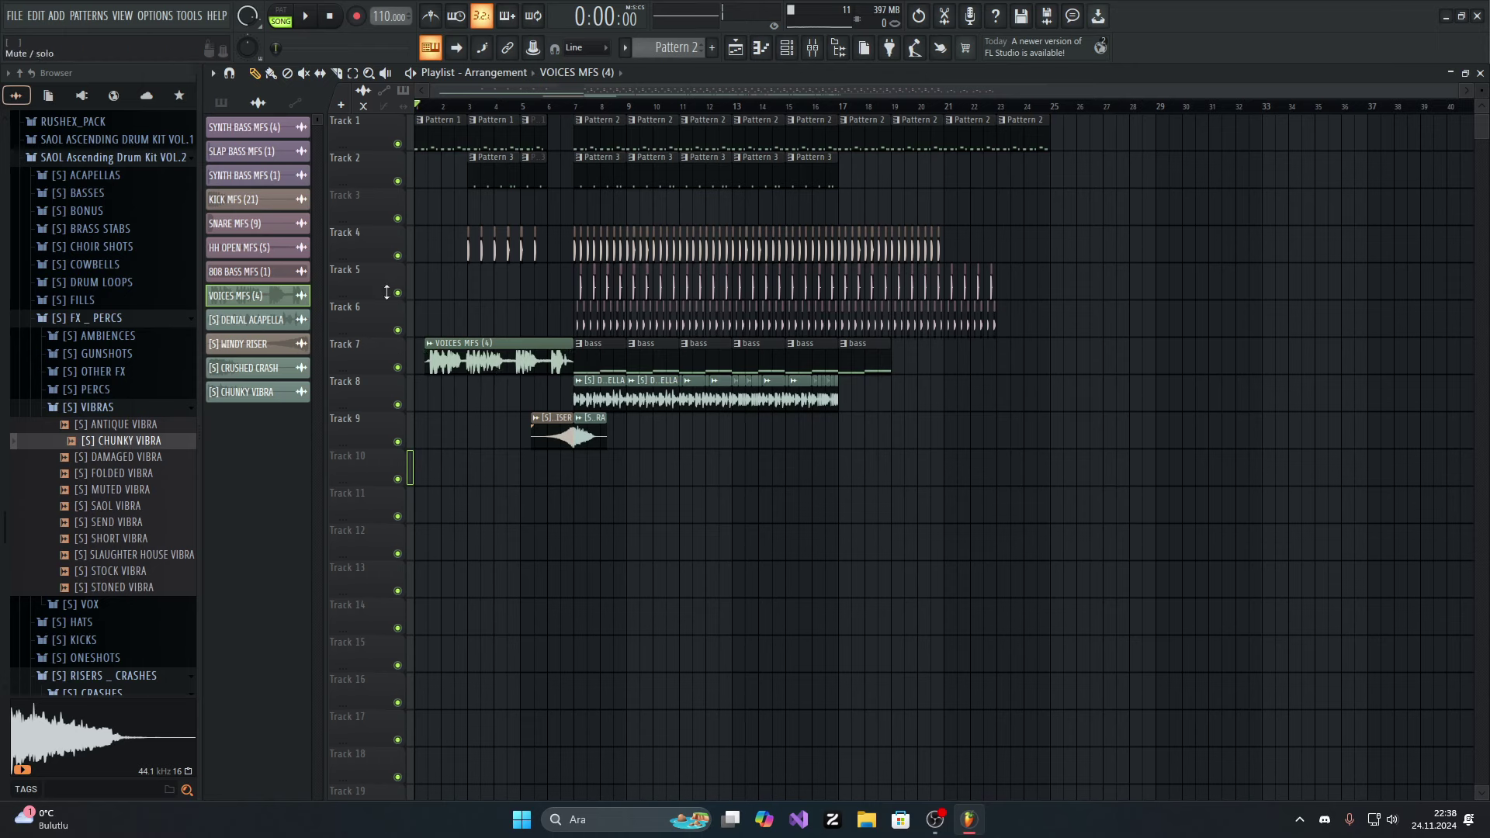
{"action": "left_click", "coordinate": [243, 136]}
{"action": "scroll", "coordinate": [272, 159], "scroll_direction": "down", "scroll_amount": 2}
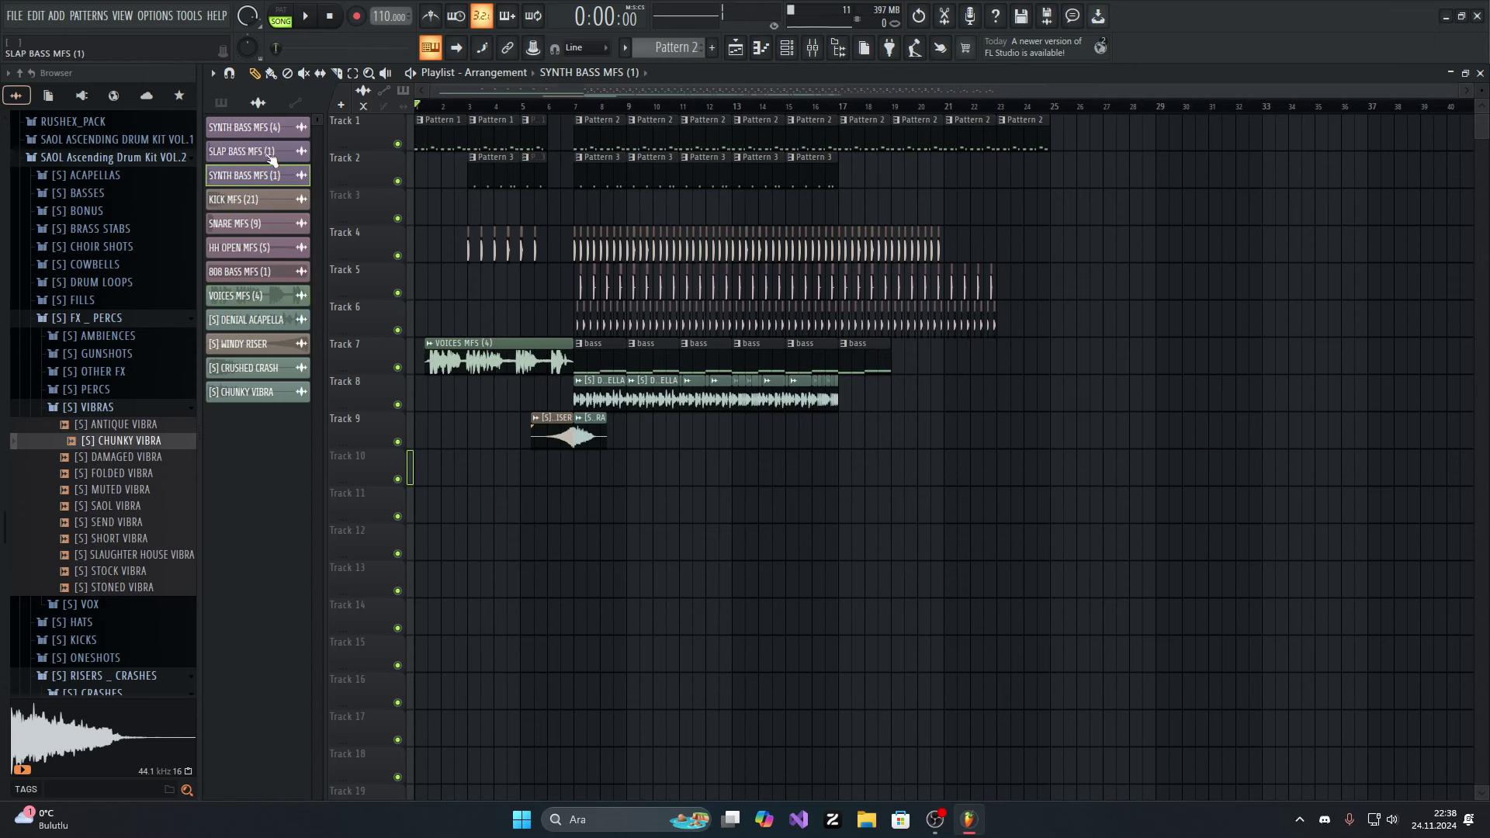
{"action": "left_click", "coordinate": [244, 126]}
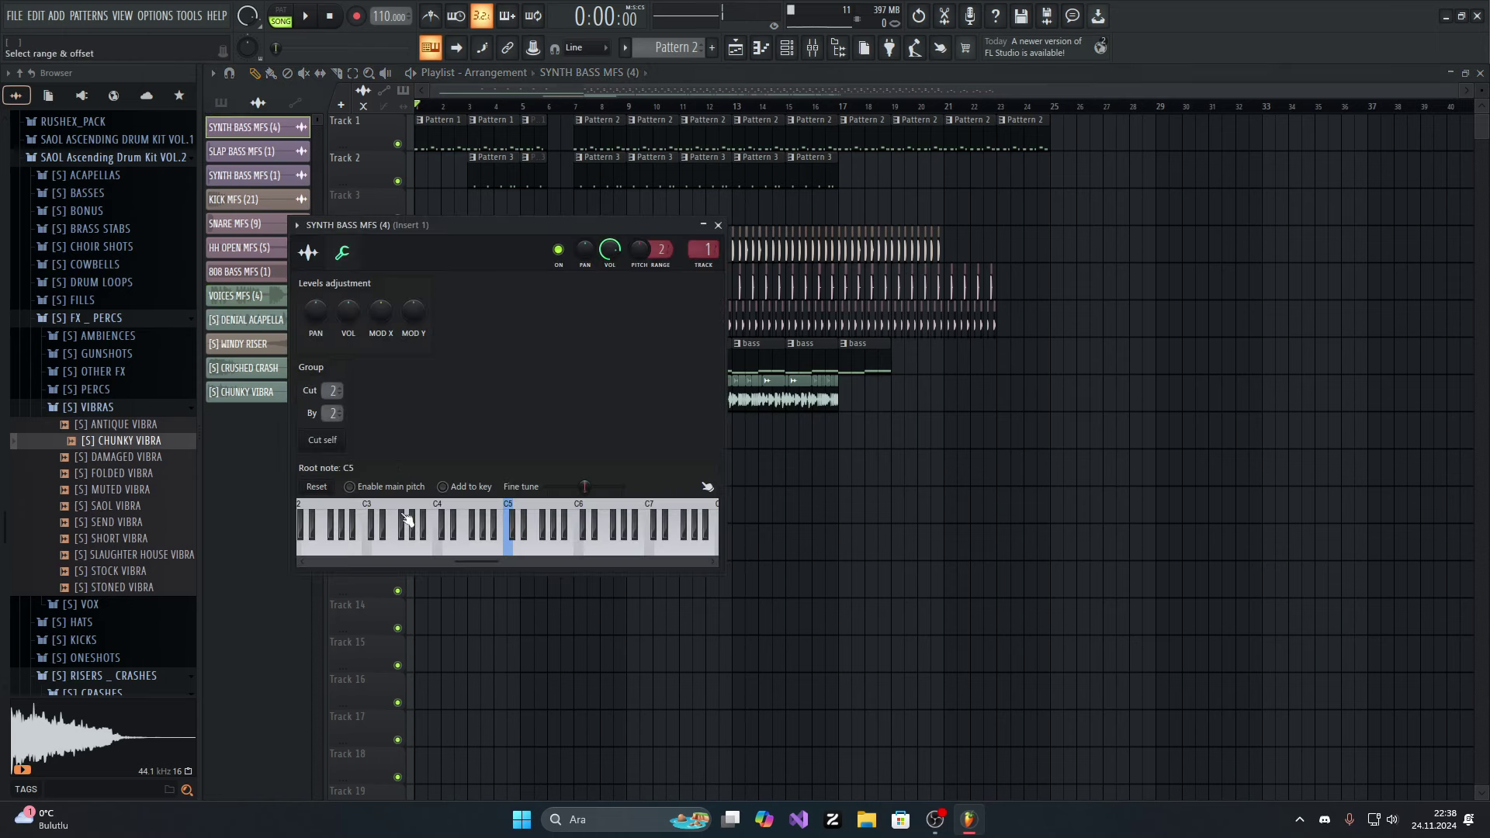
{"action": "left_click", "coordinate": [402, 513]}
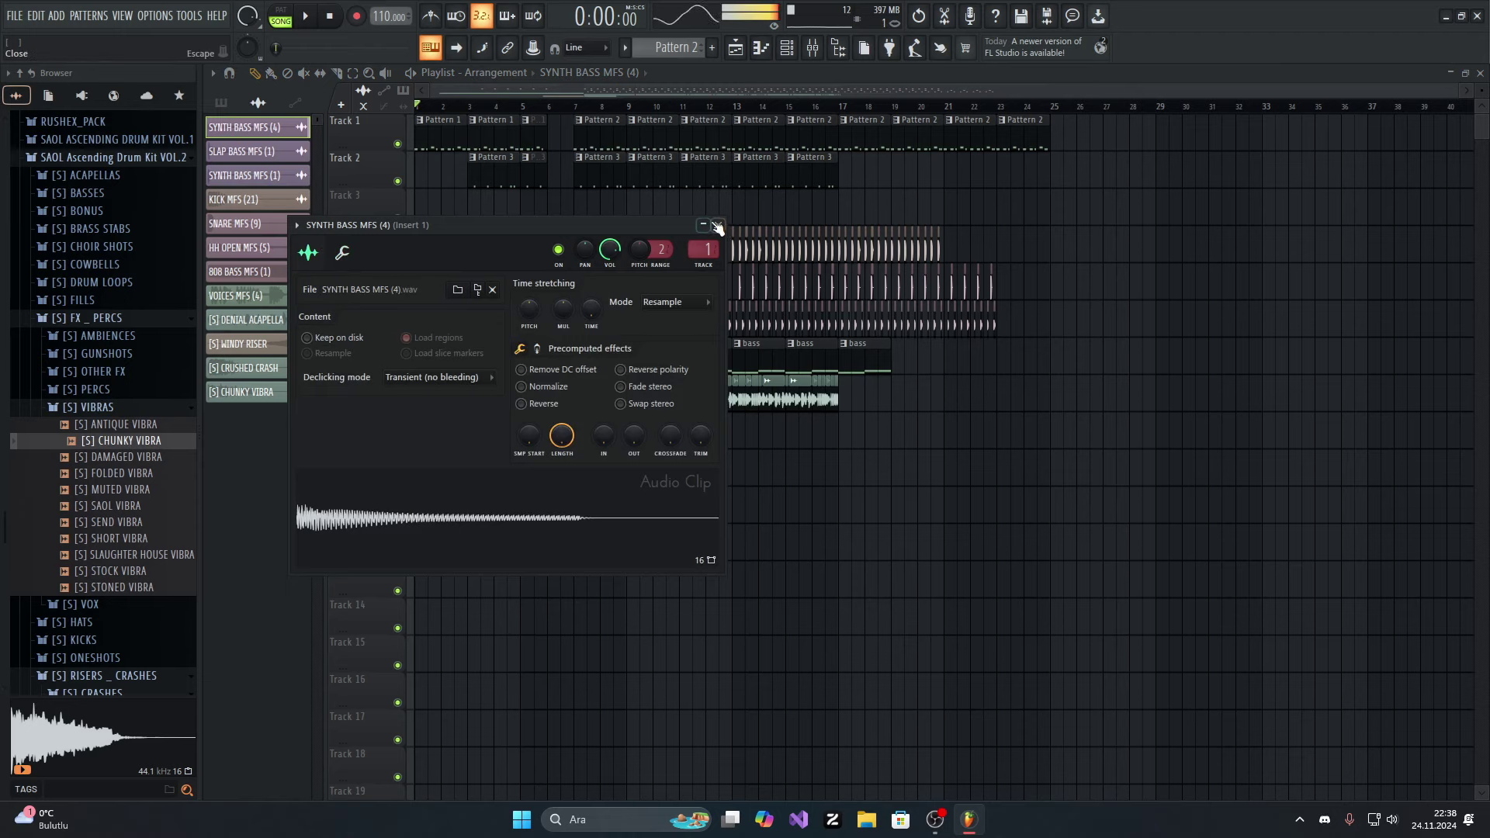
{"action": "key", "text": "Escape"}
Step: Open the channel settings of SLAP BASS MFS (1), audition its sample, and close them
{"action": "left_click", "coordinate": [263, 153]}
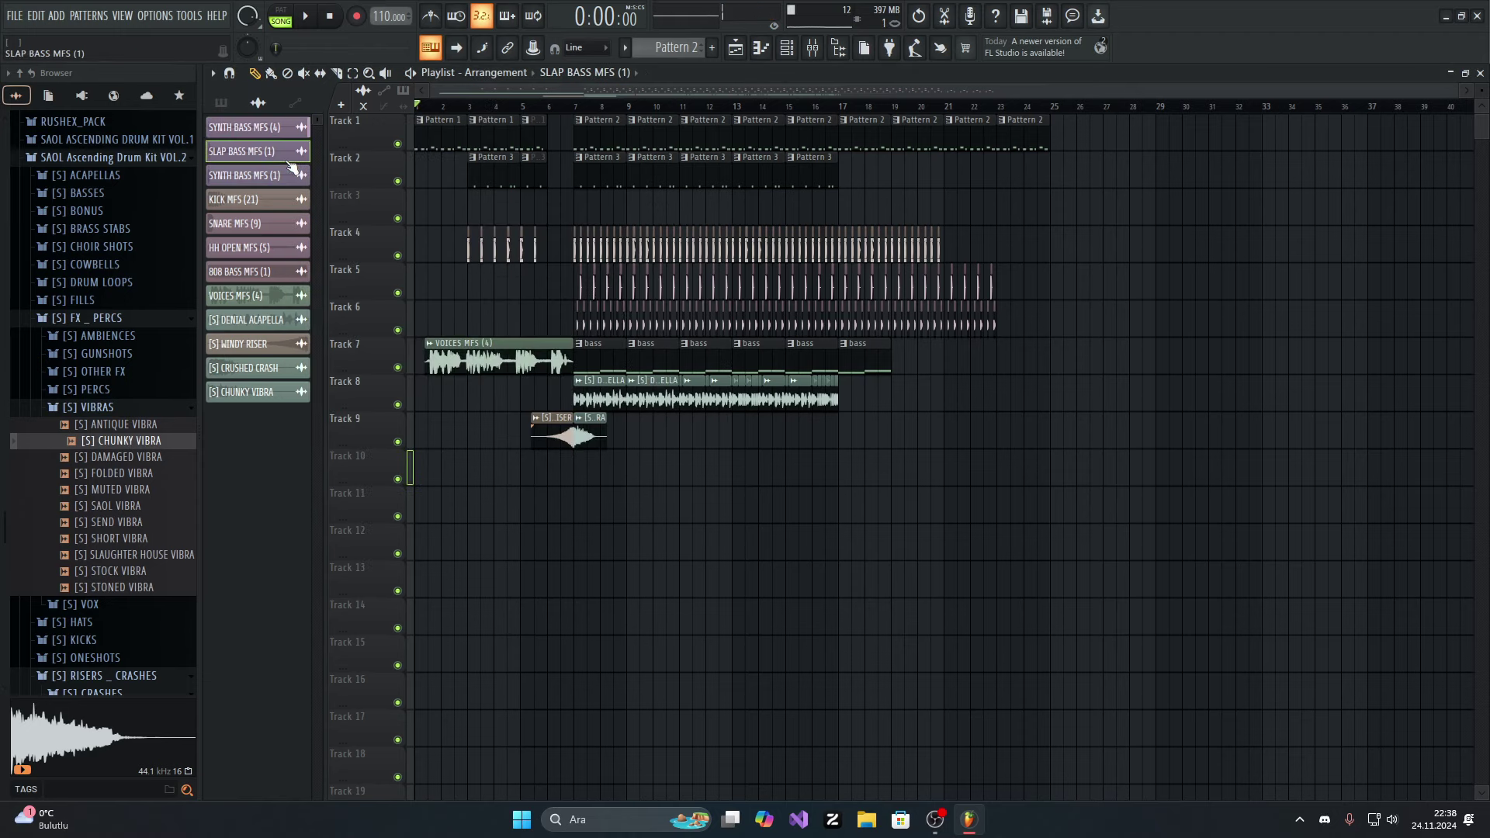
{"action": "left_click", "coordinate": [264, 153]}
{"action": "left_click", "coordinate": [486, 524]}
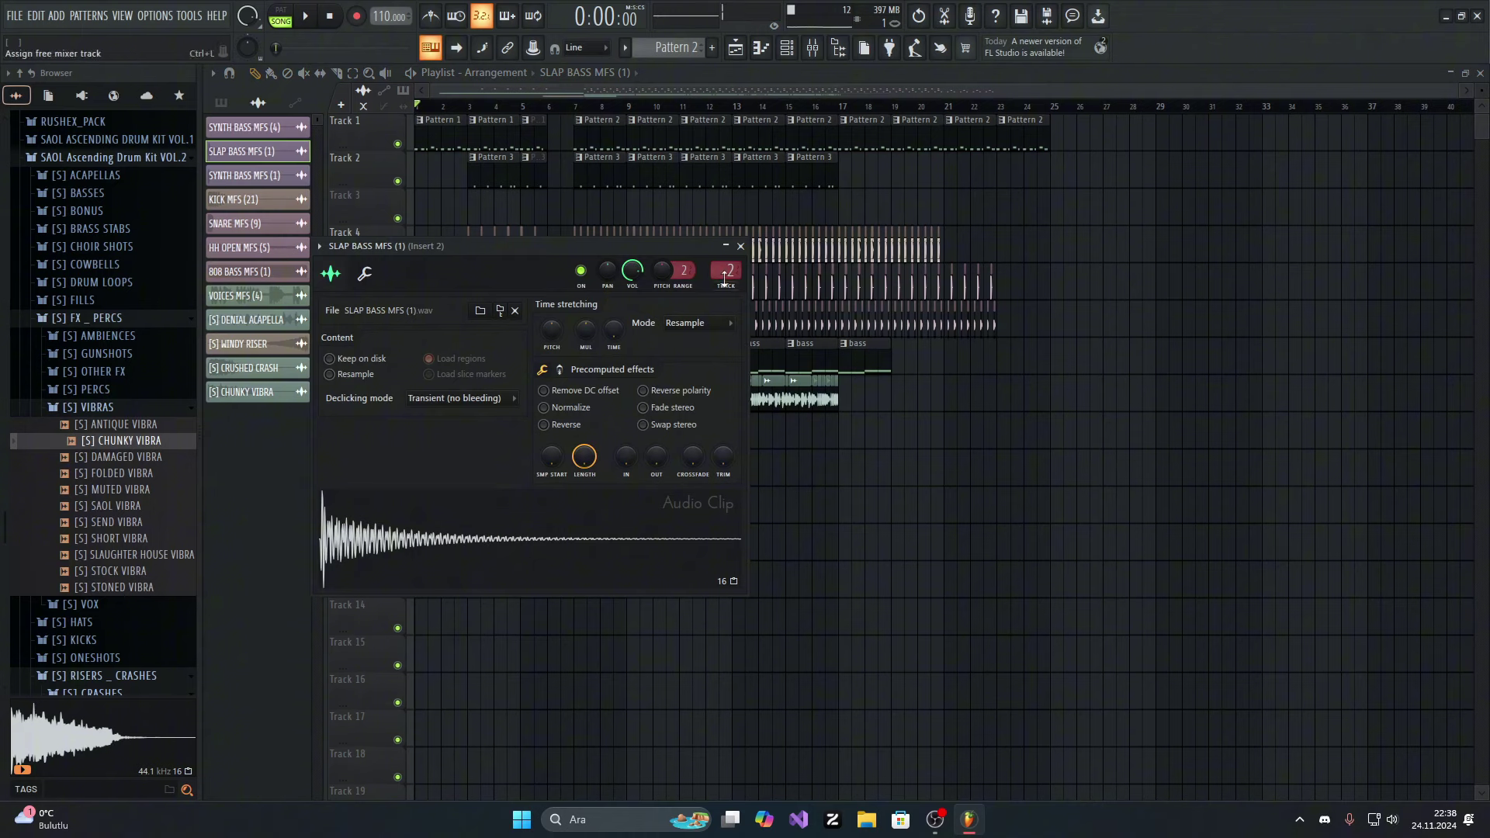
{"action": "key", "text": "Escape"}
Step: Open the channel settings of SYNTH BASS MFS (1), audition its sample, and close them
{"action": "left_click", "coordinate": [245, 176]}
{"action": "left_click", "coordinate": [351, 293]}
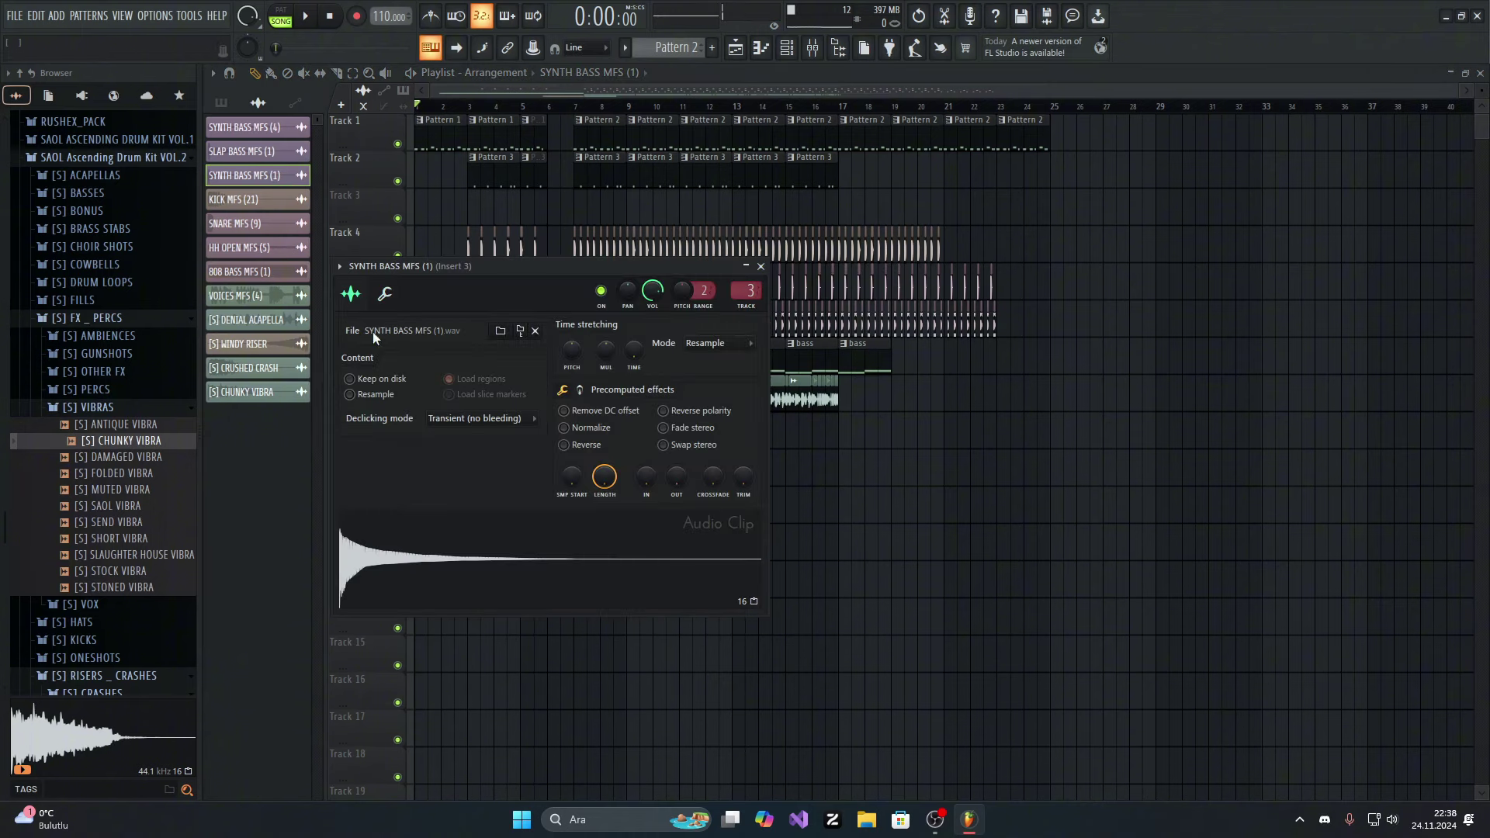
{"action": "left_click", "coordinate": [477, 554]}
{"action": "left_click", "coordinate": [761, 266]}
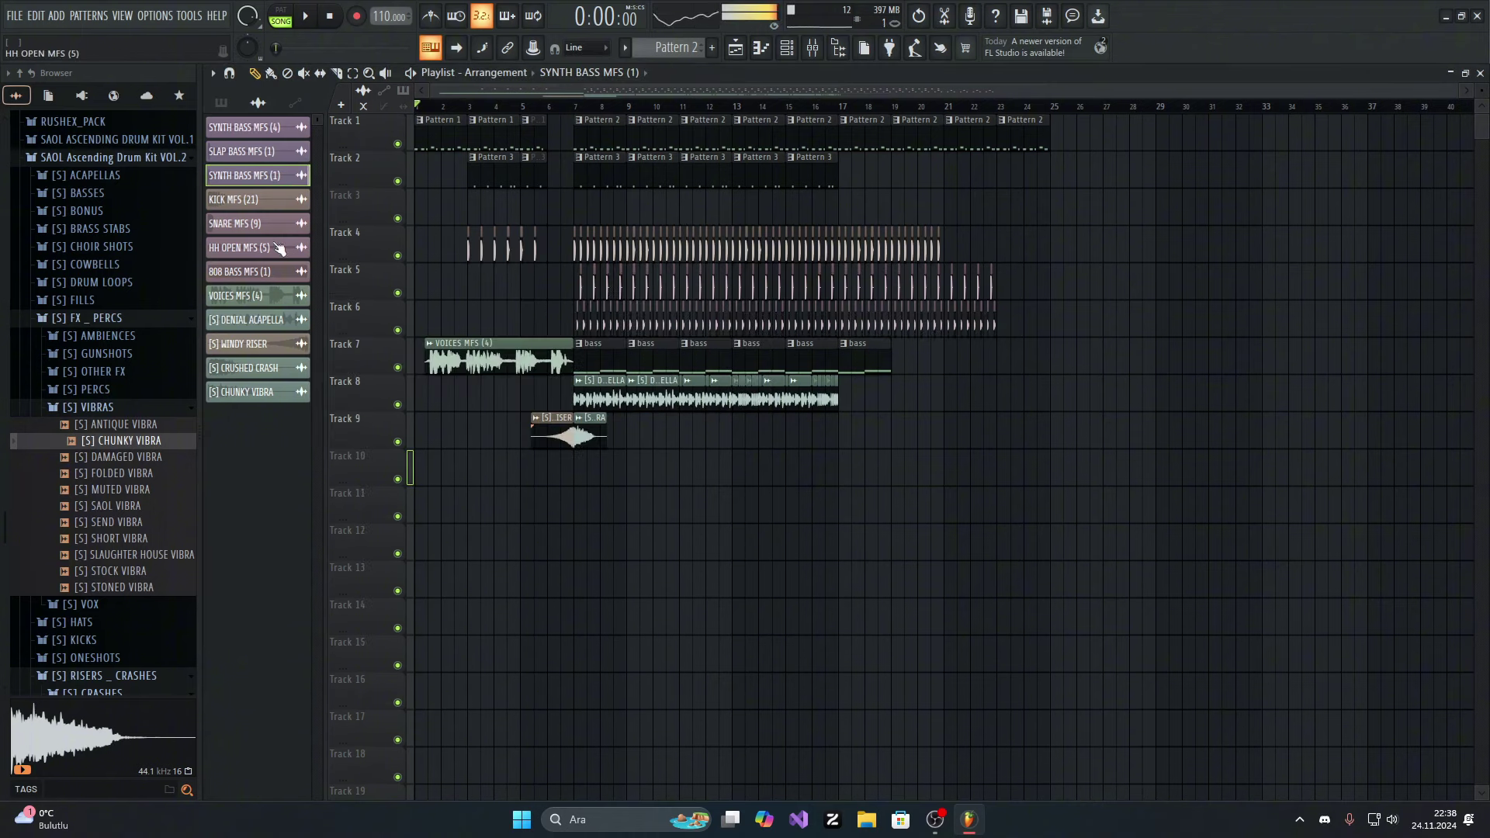
Step: Open the channel settings of KICK MFS (21), SNARE MFS (9) and HH OPEN MFS (5), audition each sample, and close them
{"action": "left_click", "coordinate": [237, 199]}
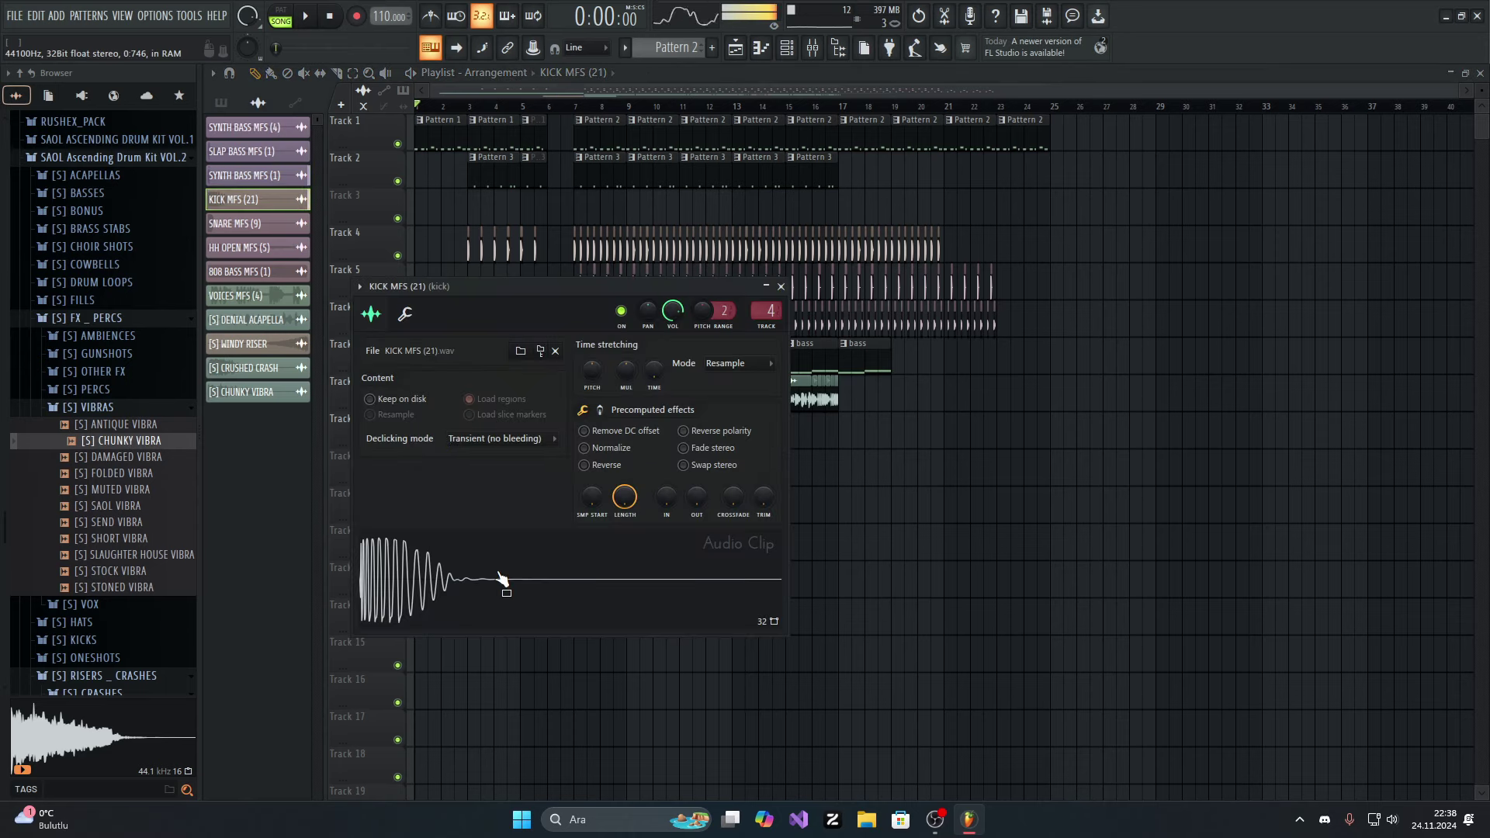
{"action": "left_click", "coordinate": [237, 224]}
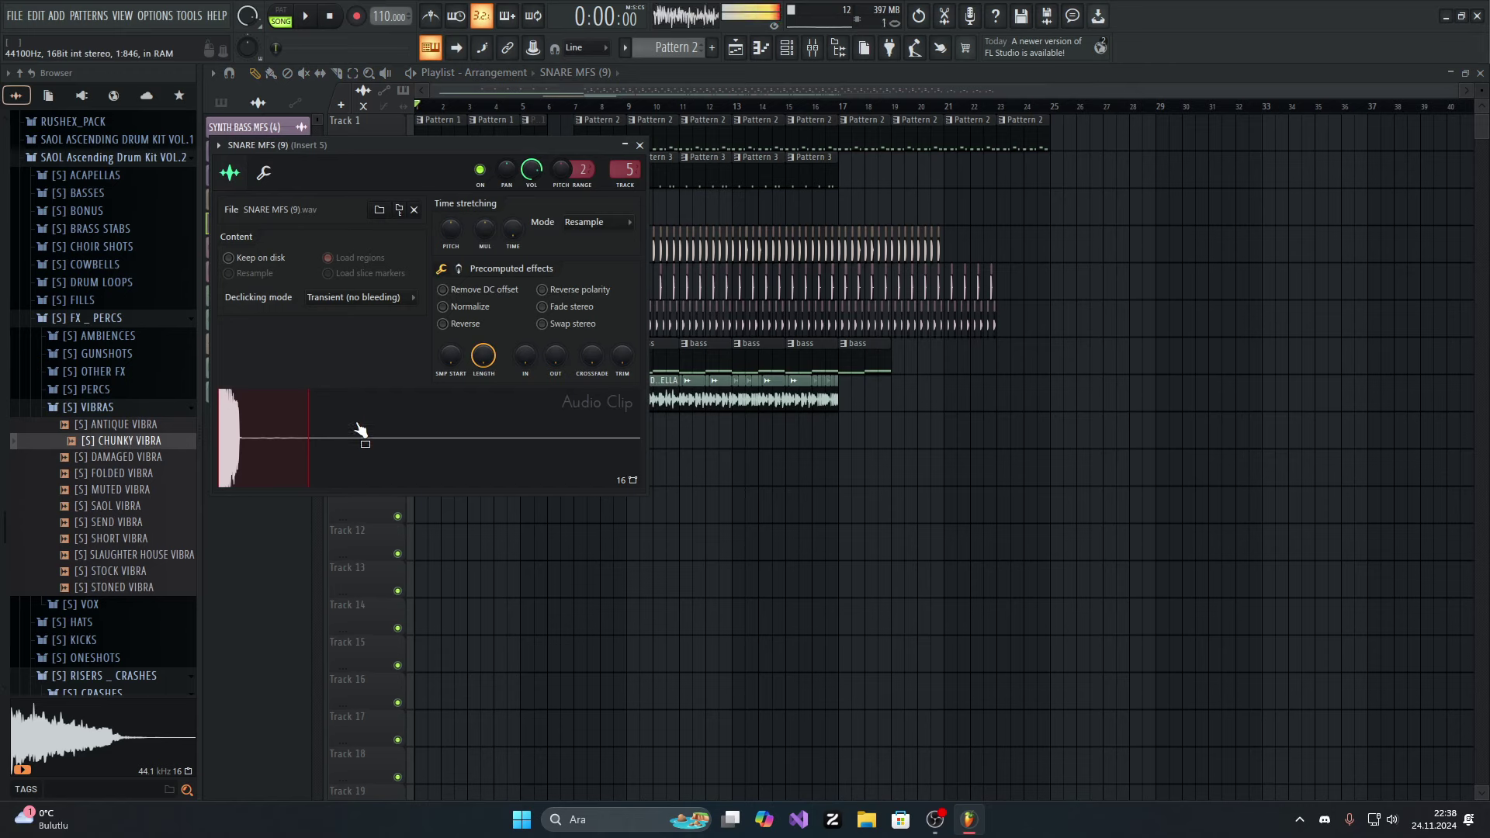
{"action": "left_click", "coordinate": [640, 145]}
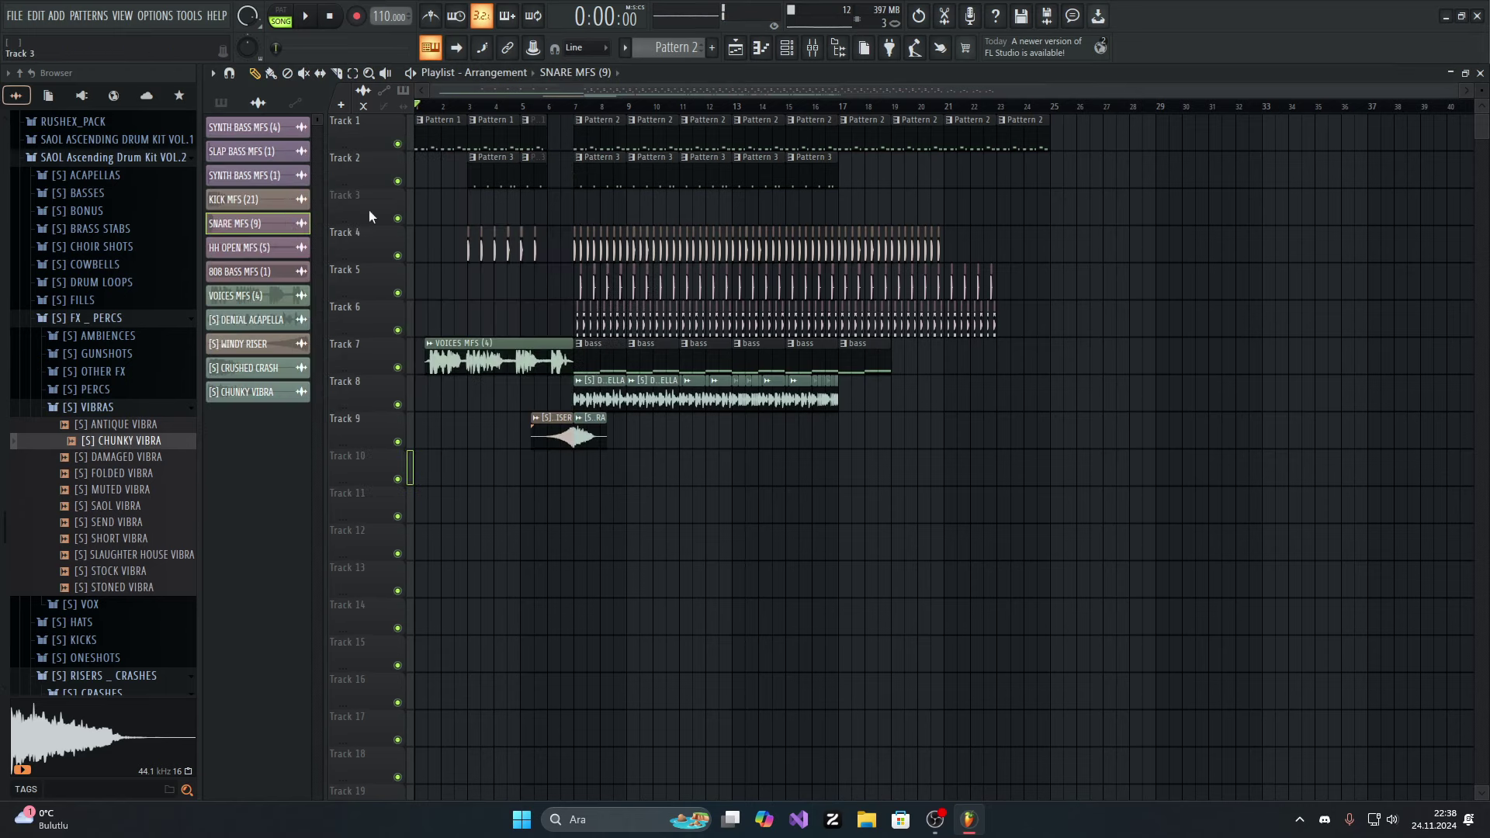
{"action": "left_click", "coordinate": [250, 248]}
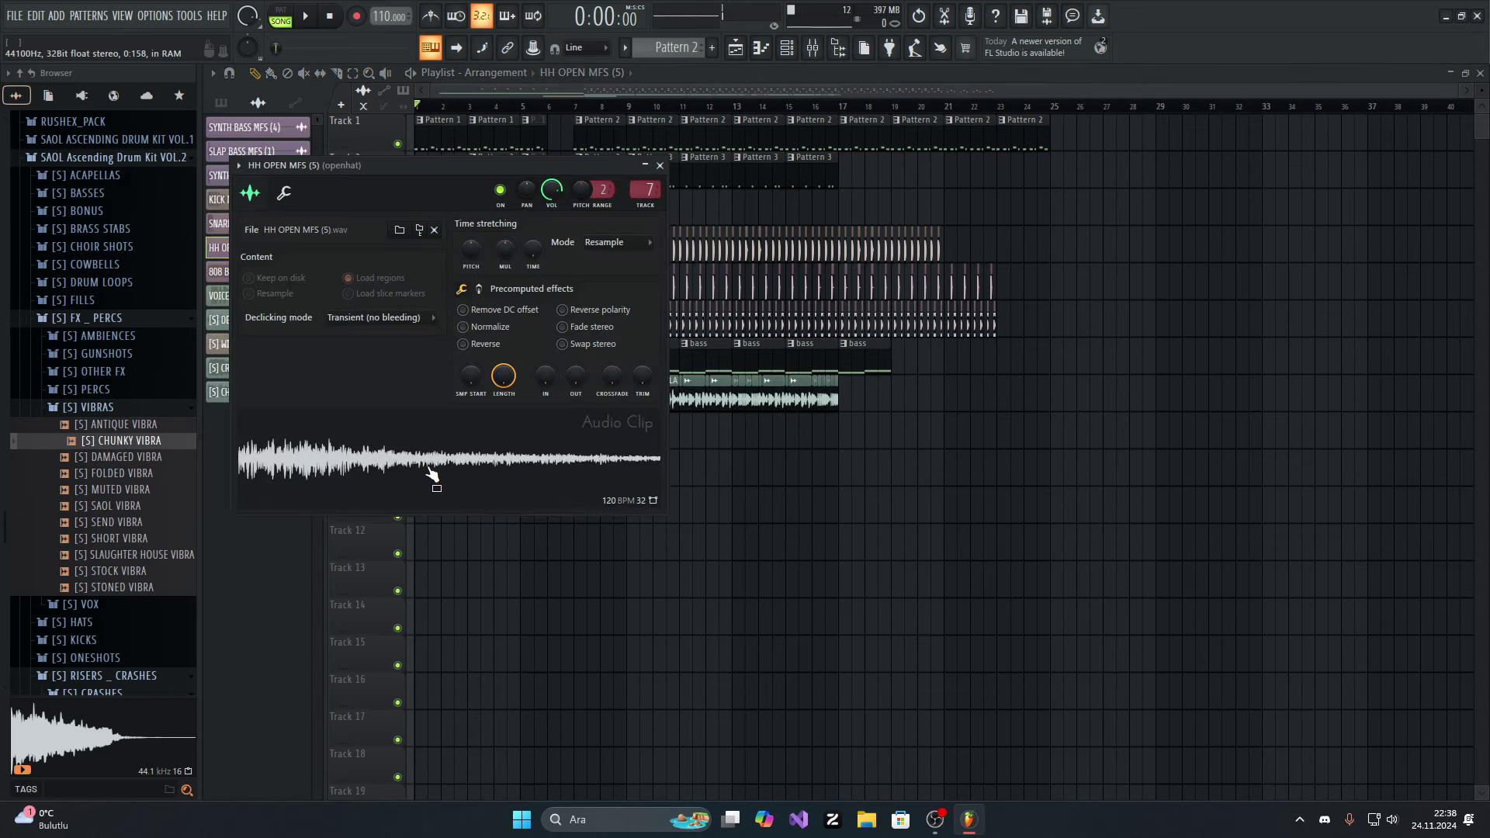
{"action": "left_click", "coordinate": [660, 165]}
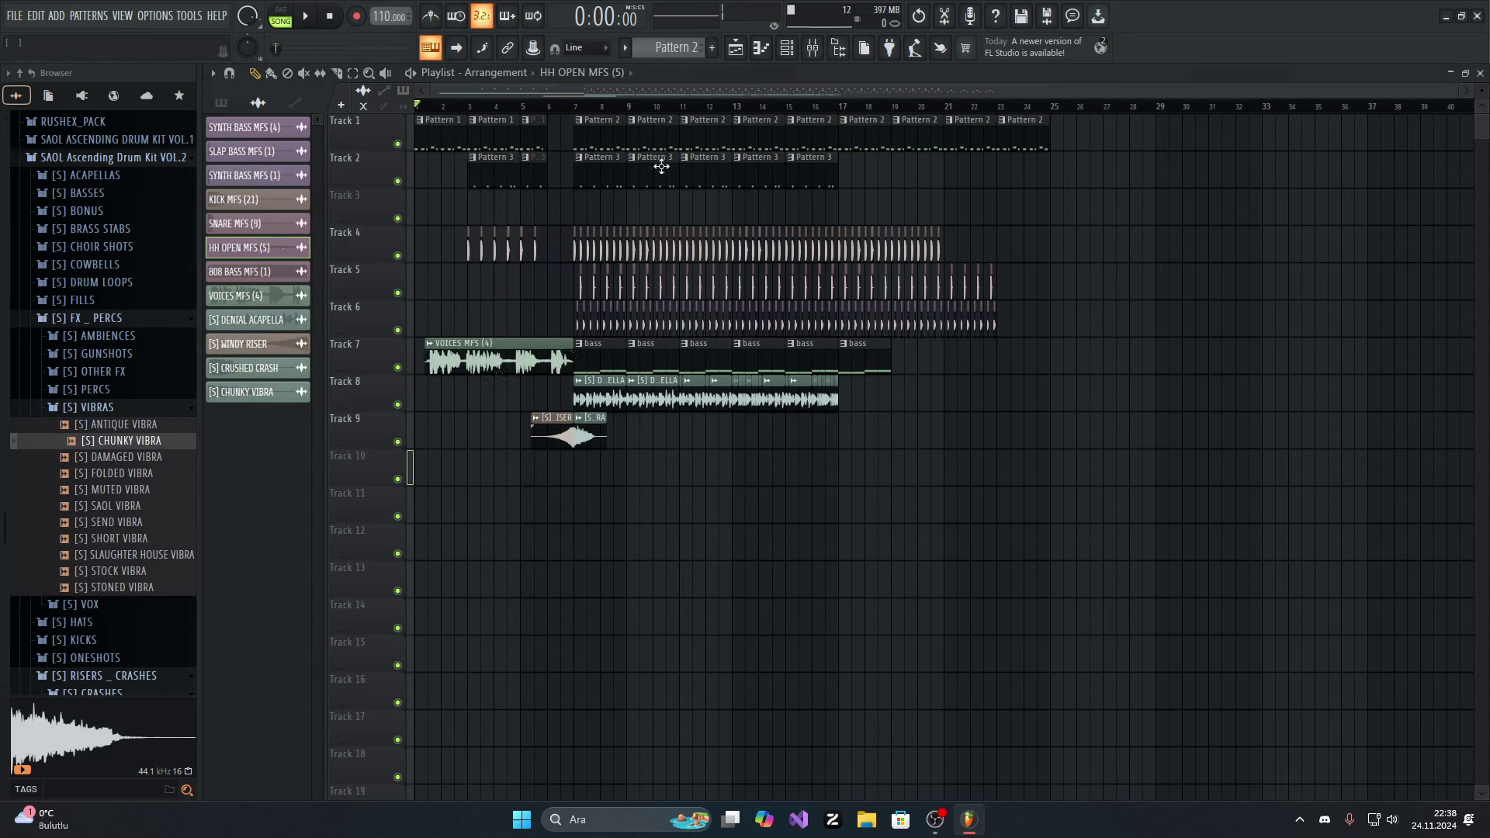
Step: Open the channel settings of 808 BASS MFS (1) and VOICES MFS (4), audition each sample, and close them
{"action": "left_click", "coordinate": [239, 272]}
{"action": "left_click", "coordinate": [228, 272]}
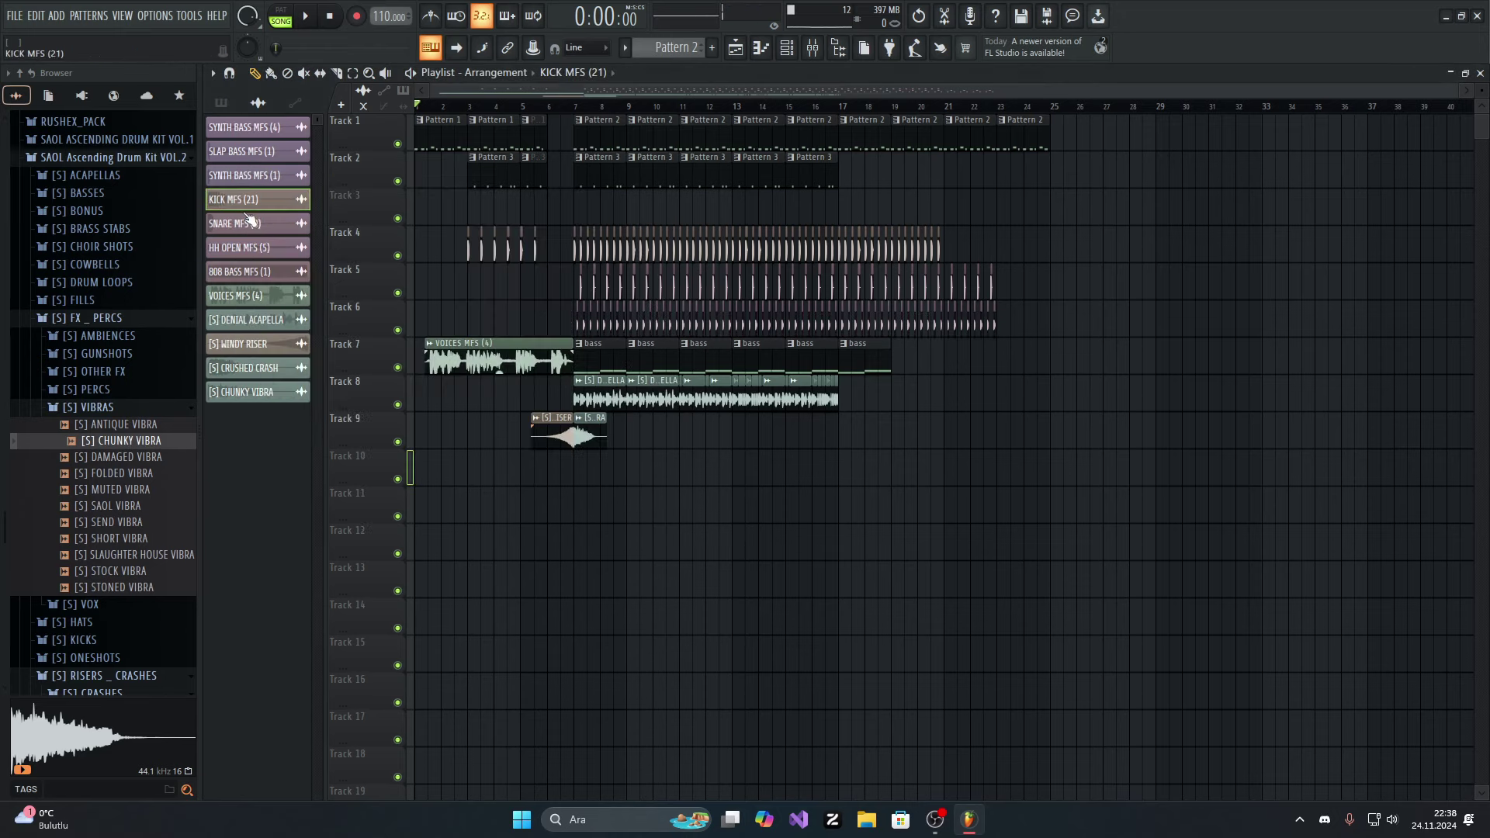
{"action": "left_click", "coordinate": [228, 271]}
{"action": "left_click", "coordinate": [270, 213]}
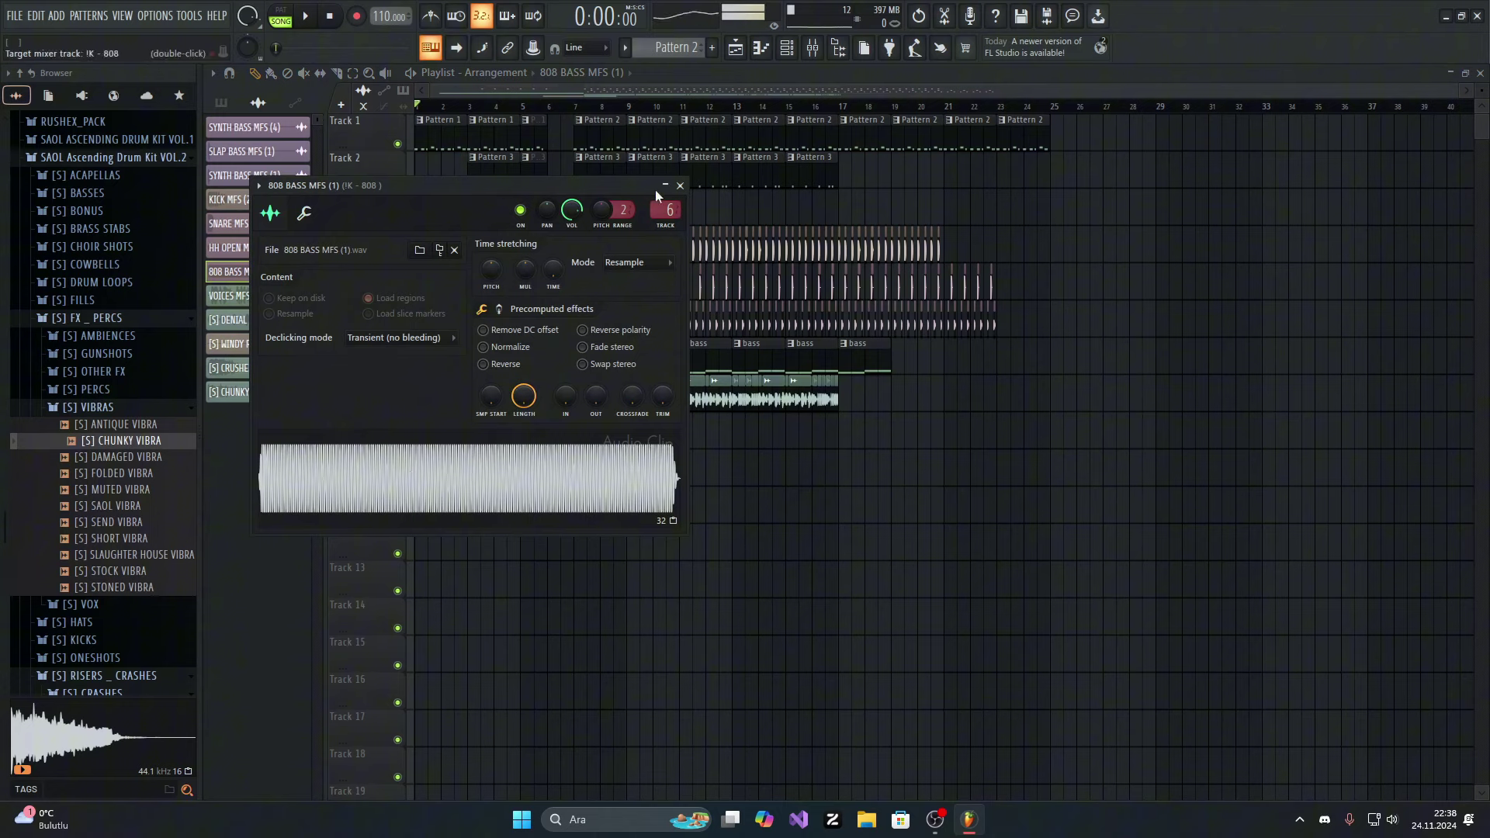
{"action": "left_click", "coordinate": [679, 187]}
{"action": "left_click", "coordinate": [225, 295]}
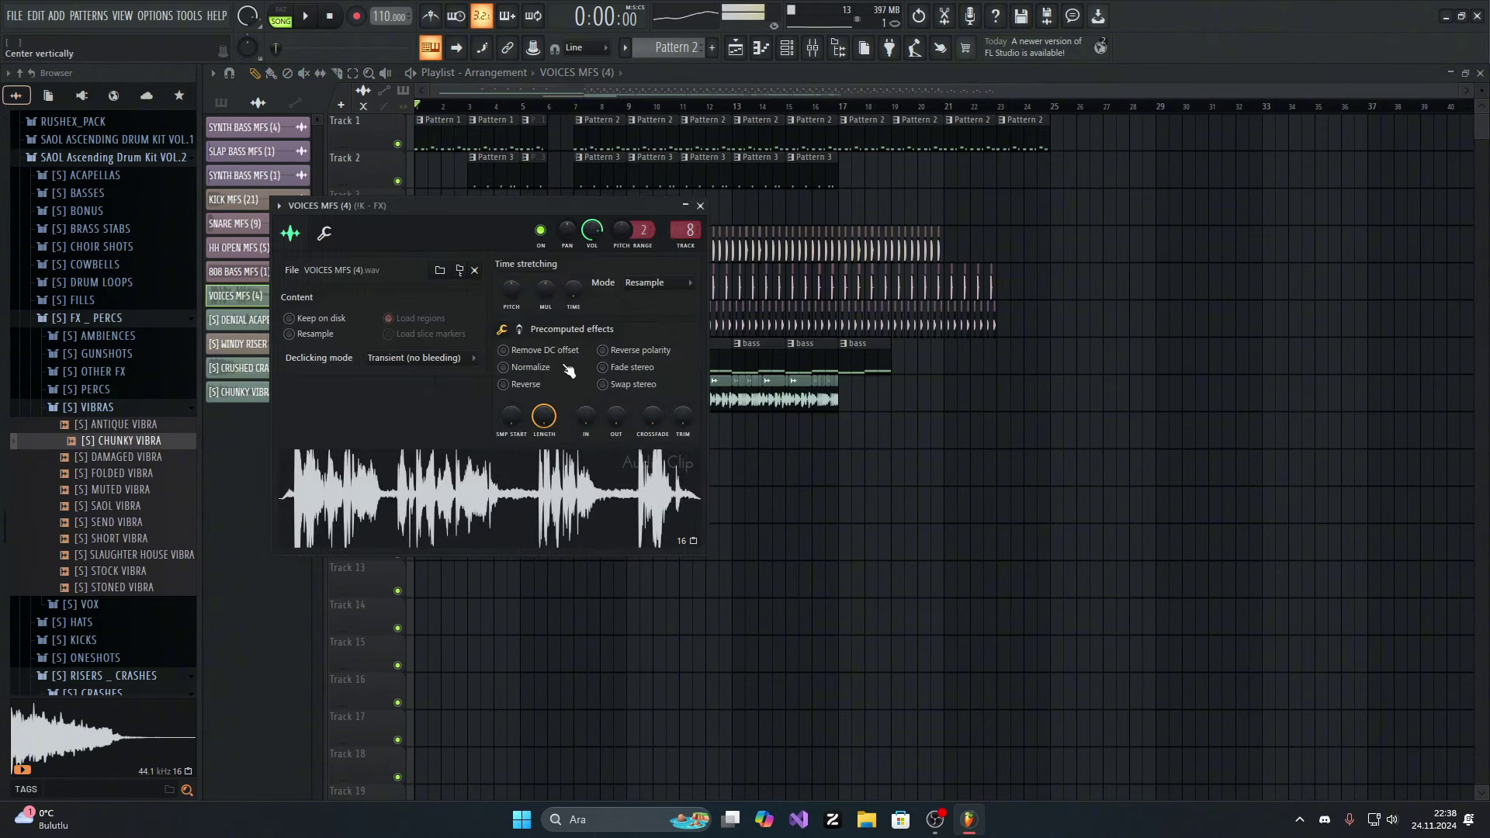
{"action": "left_click", "coordinate": [700, 206]}
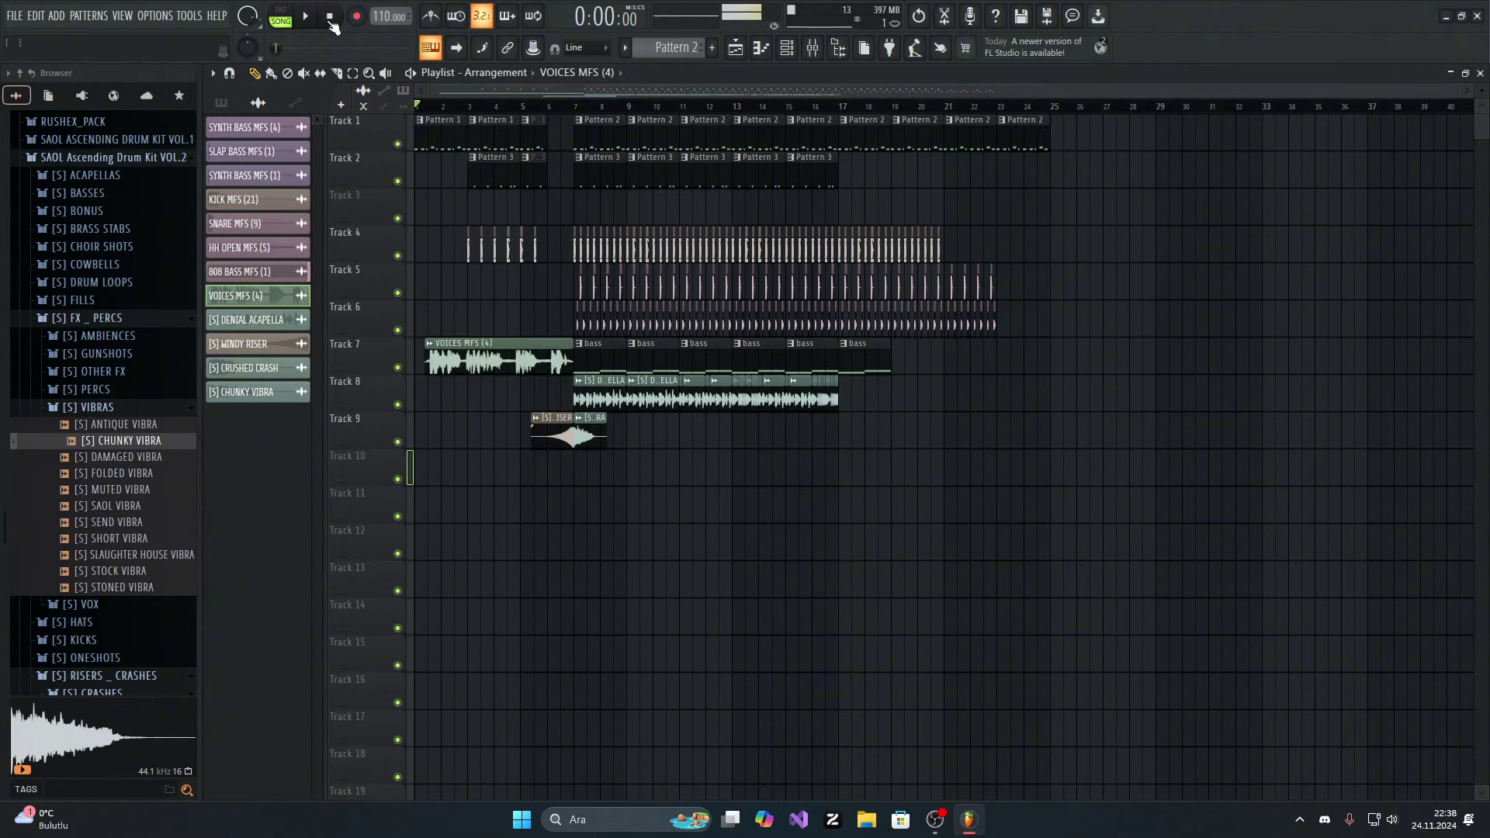
Step: Open the channel settings of [S] DENIAL ACAPELLA and [S] WINDY RISER, audition each sample, and close them
{"action": "left_click", "coordinate": [262, 324]}
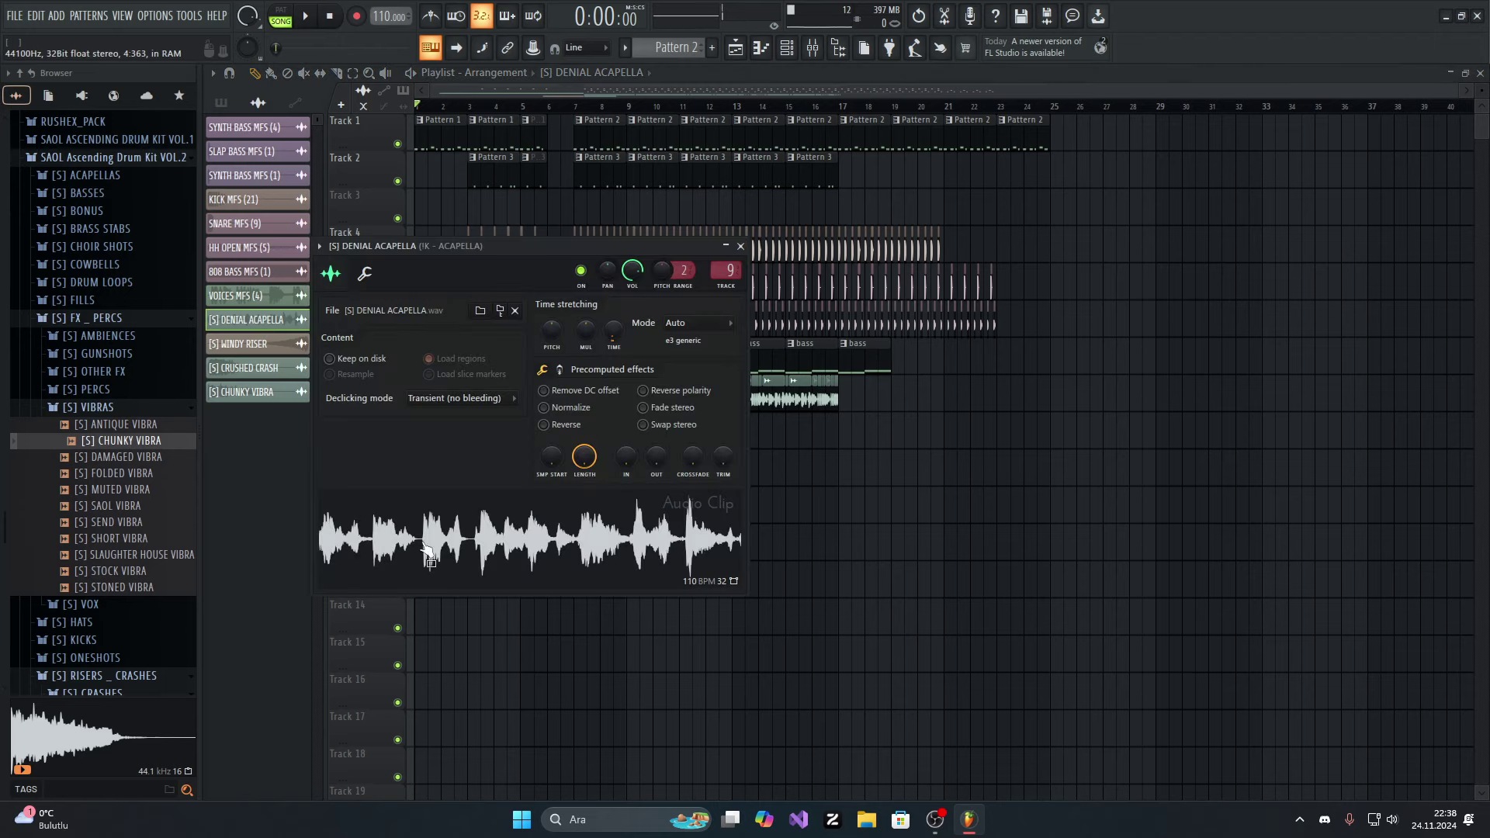
{"action": "left_click", "coordinate": [740, 247]}
{"action": "left_click", "coordinate": [293, 349]}
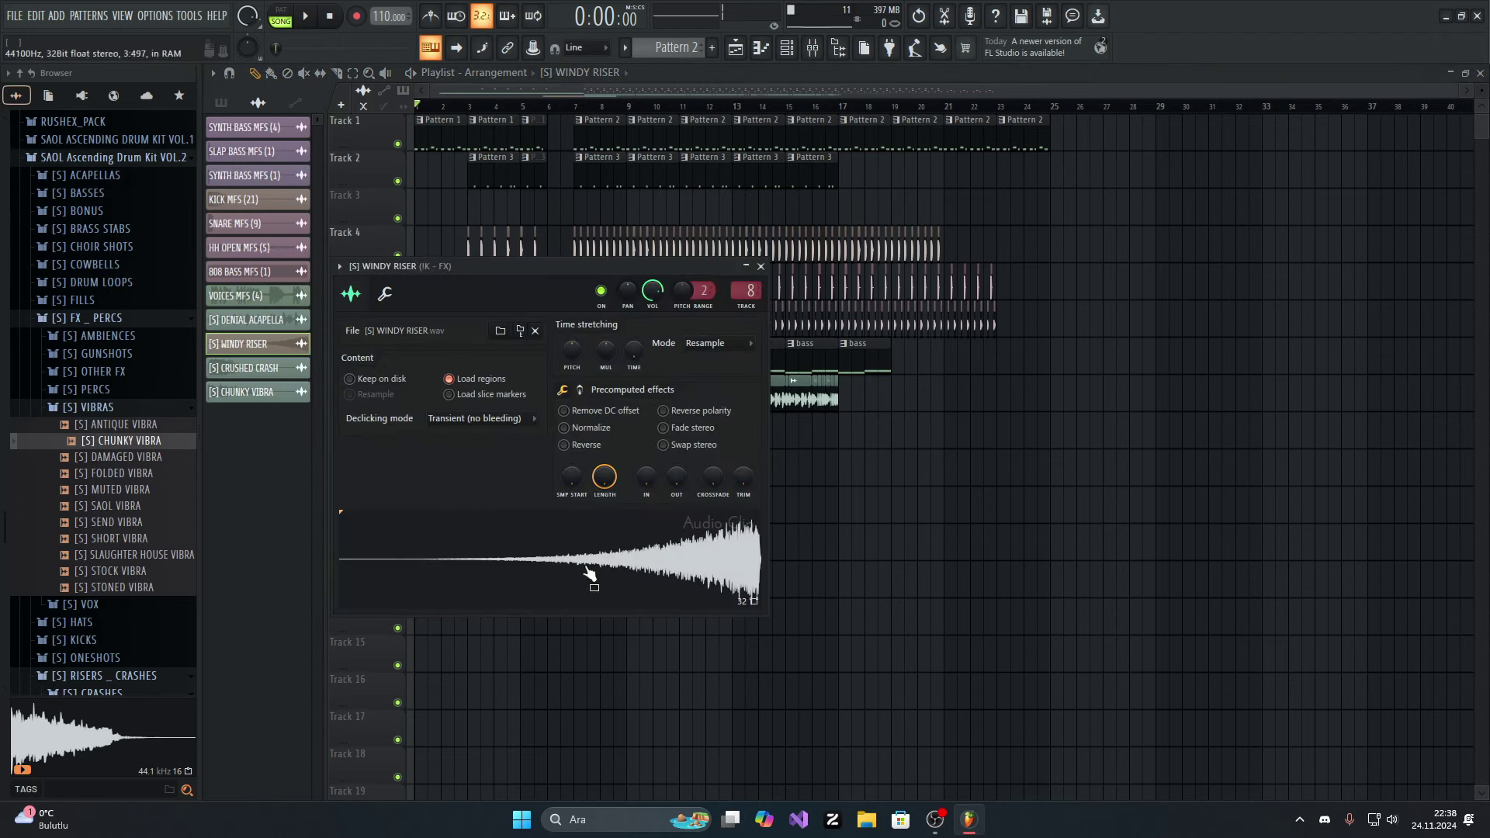
{"action": "left_click", "coordinate": [760, 266]}
Step: Inspect the [S] CRUSHED CRASH channel settings, close them, and delete that audio clip from the project
{"action": "left_click", "coordinate": [256, 368]}
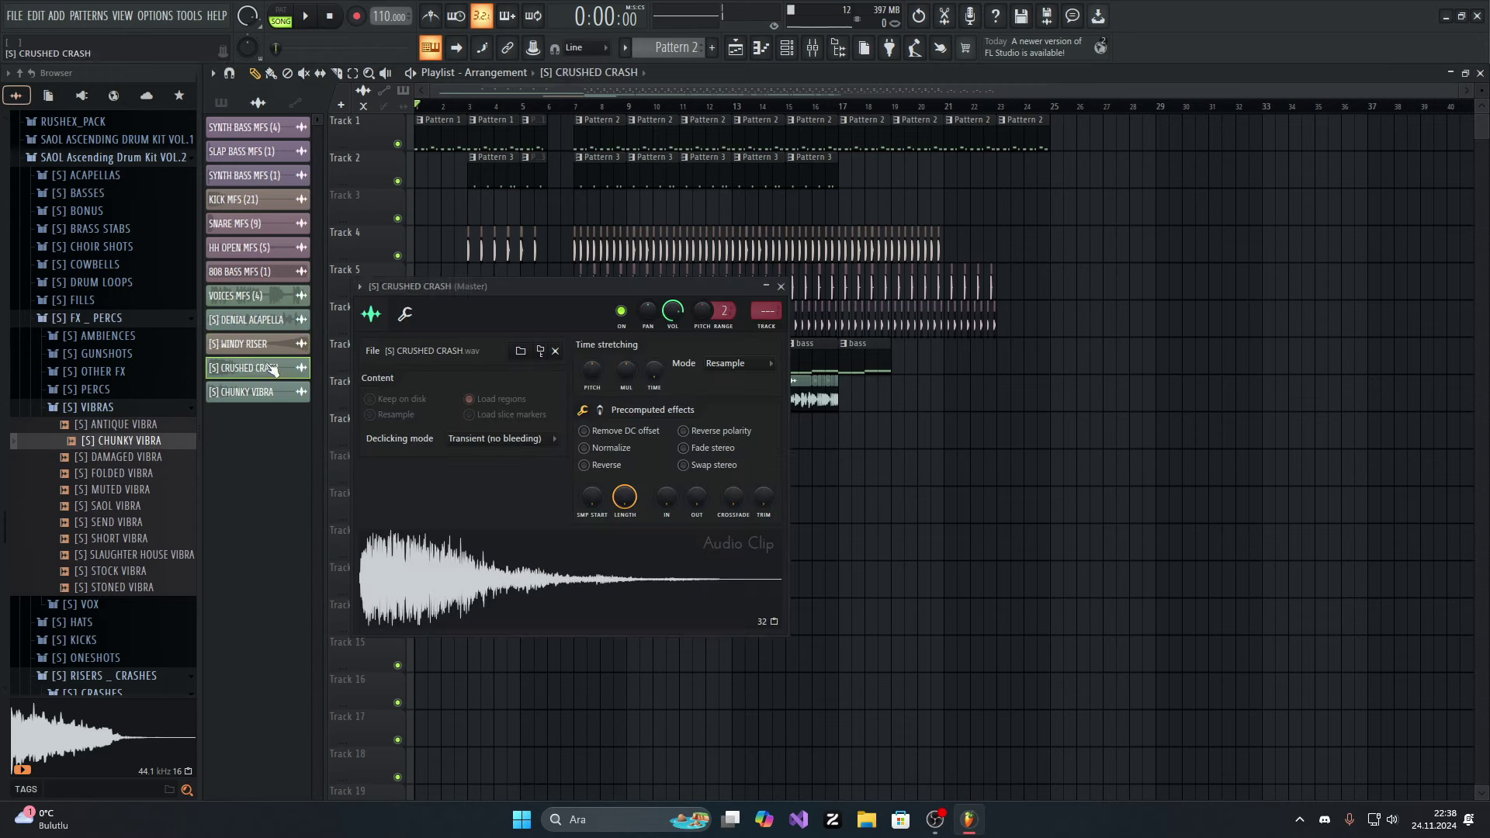
{"action": "left_click", "coordinate": [781, 286]}
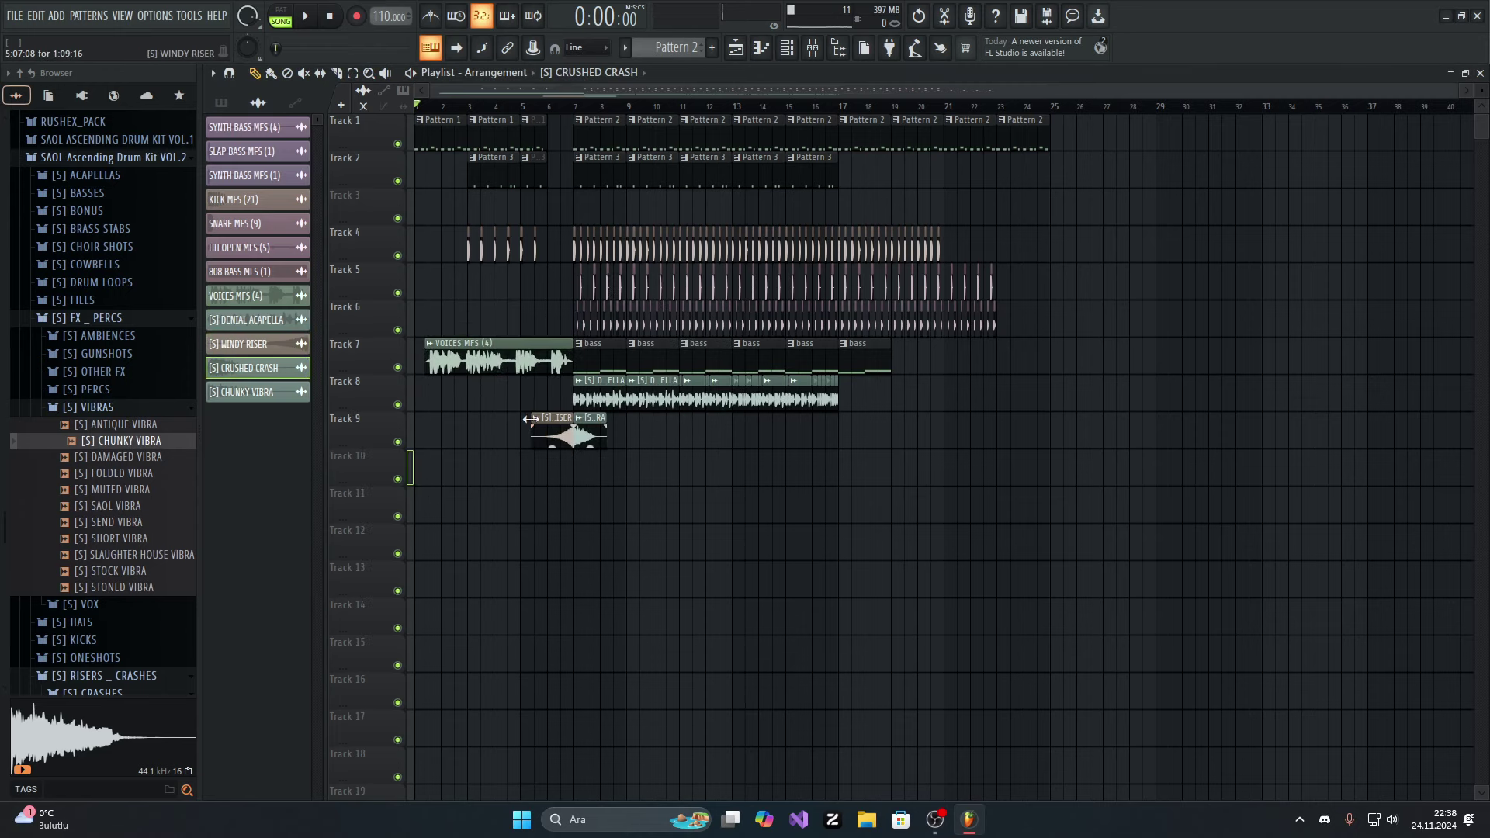
{"action": "right_click", "coordinate": [284, 373]}
{"action": "left_click", "coordinate": [330, 560]}
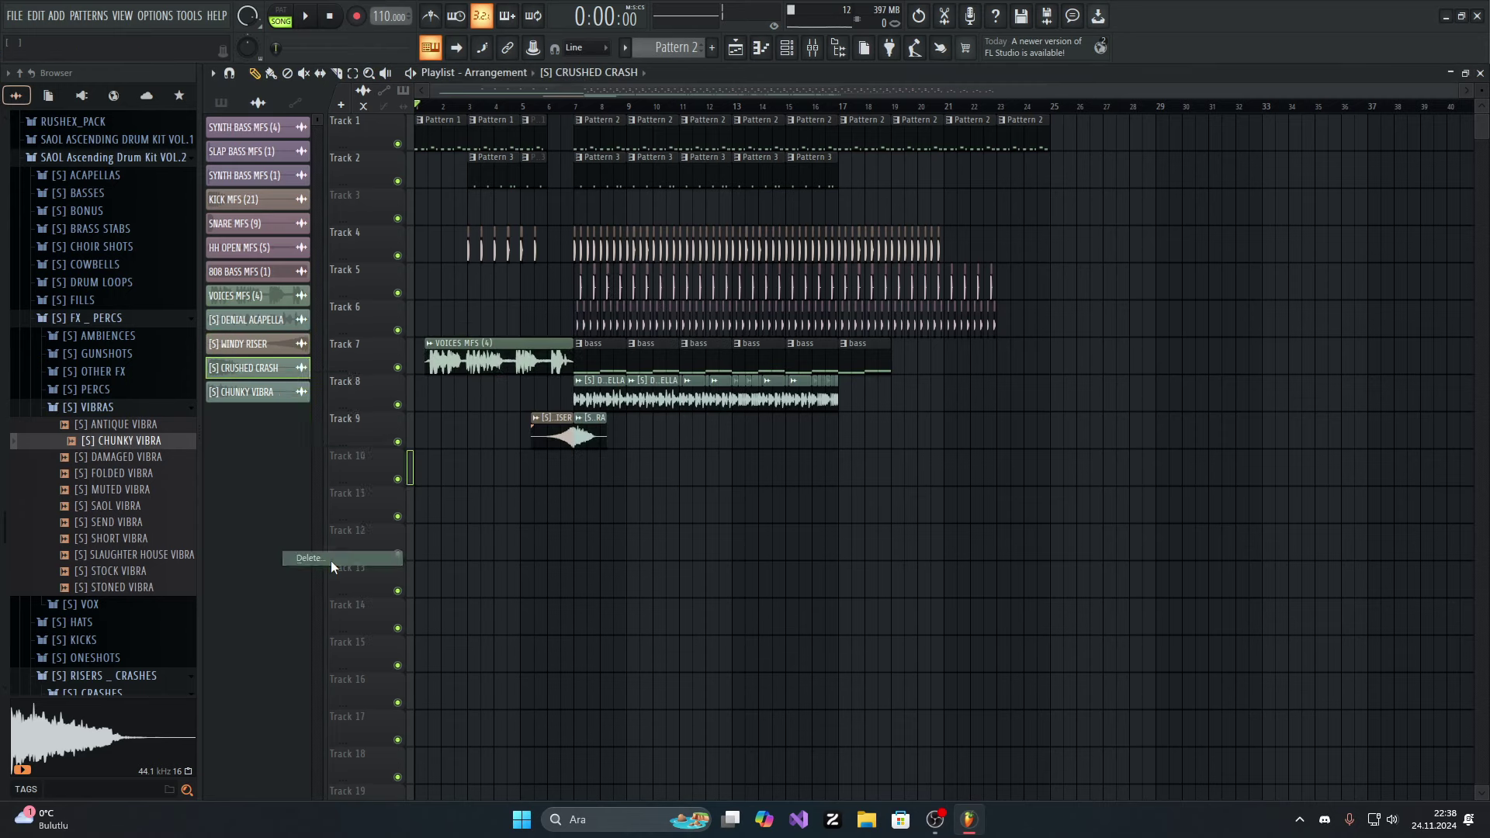
Step: Open the channel settings of [S] CHUNKY VIBRA, audition its sample, and close them
{"action": "left_click", "coordinate": [242, 371]}
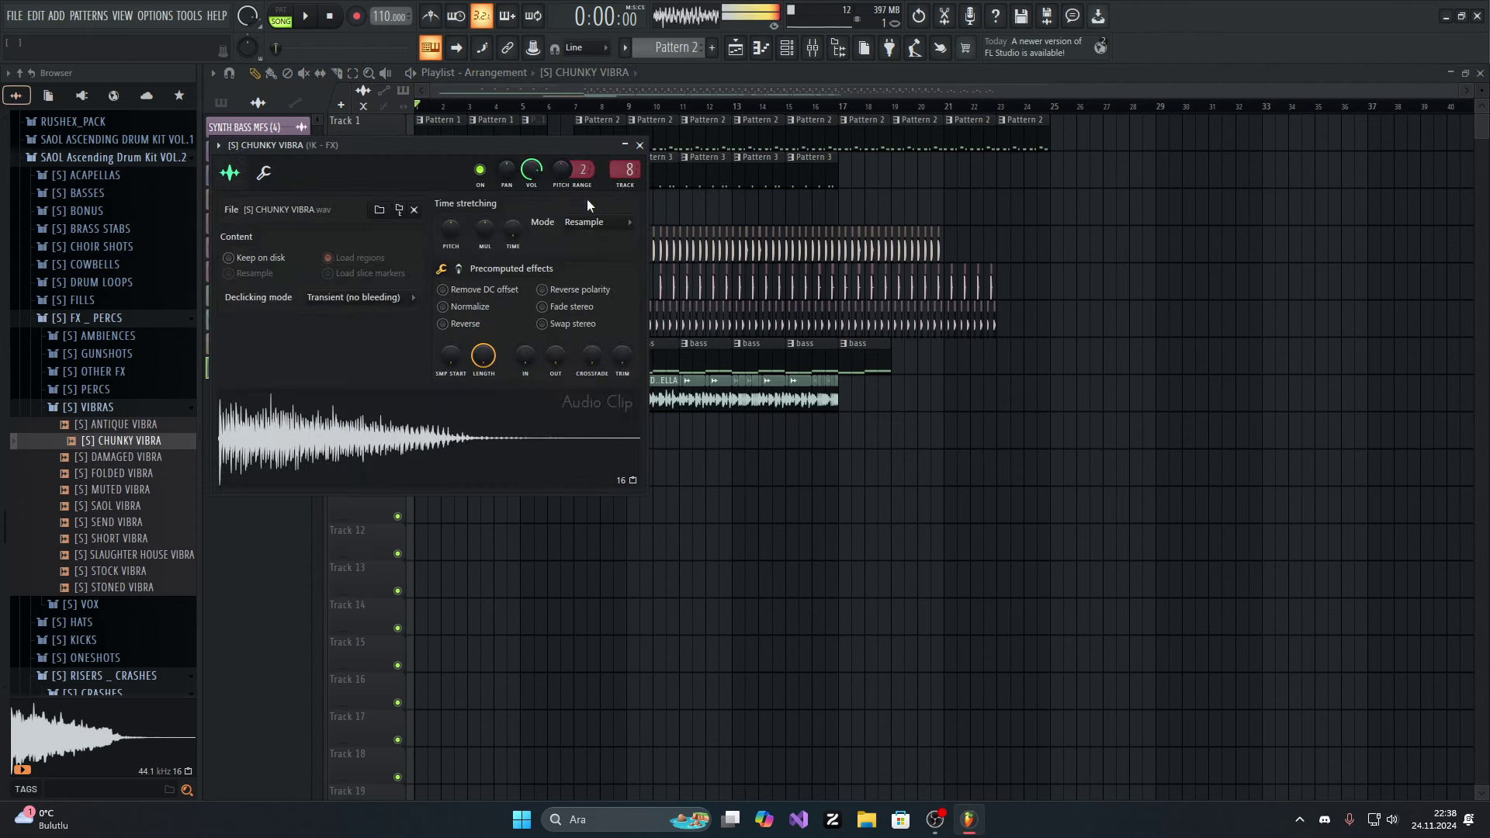
{"action": "left_click", "coordinate": [640, 145]}
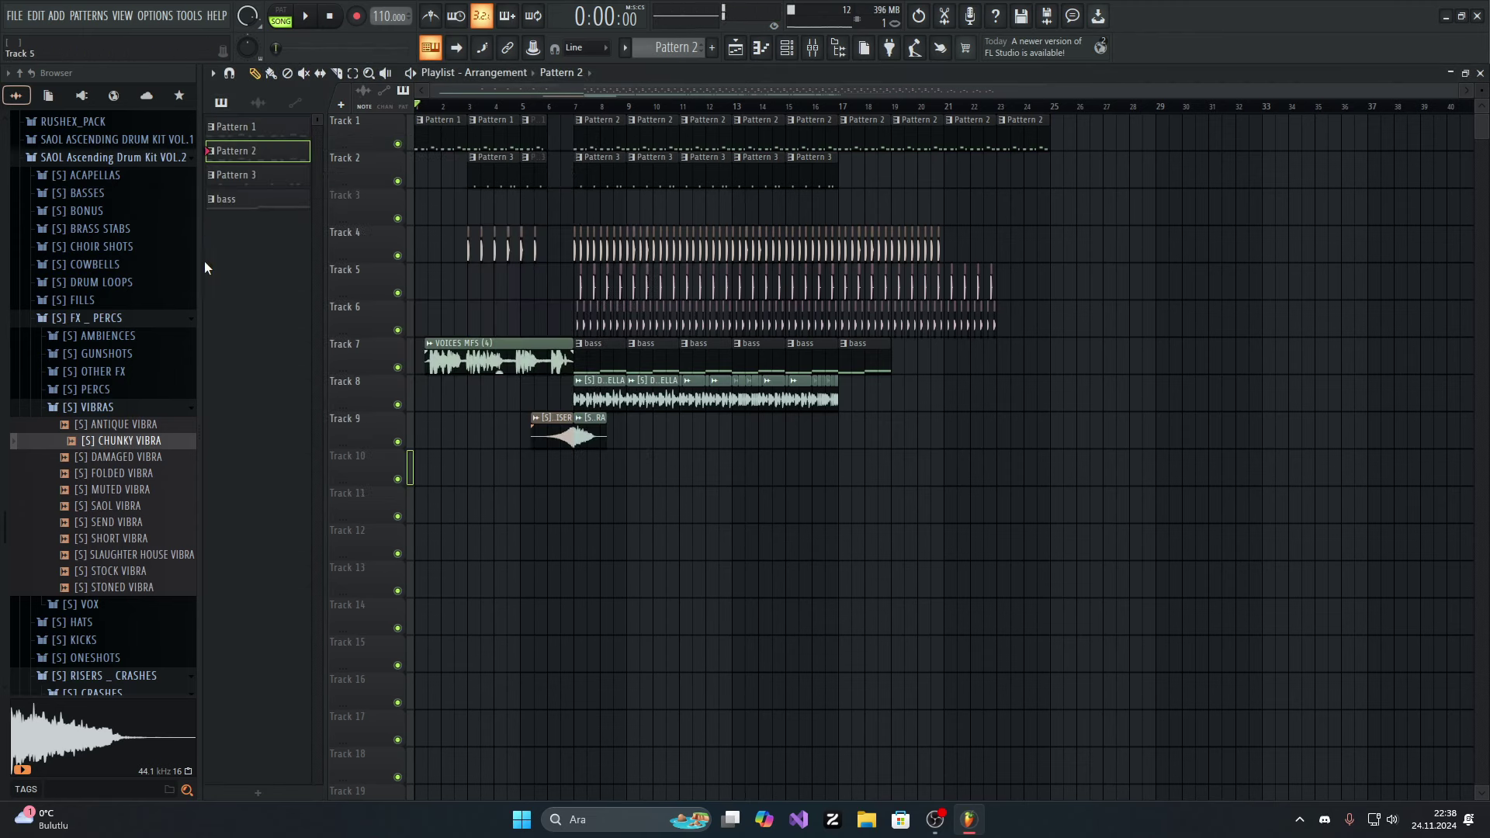
Step: Select Pattern 1 and collapse the [S] FX _ PERCS and [S] RISERS _ CRASHES sample folders
{"action": "left_click", "coordinate": [268, 130]}
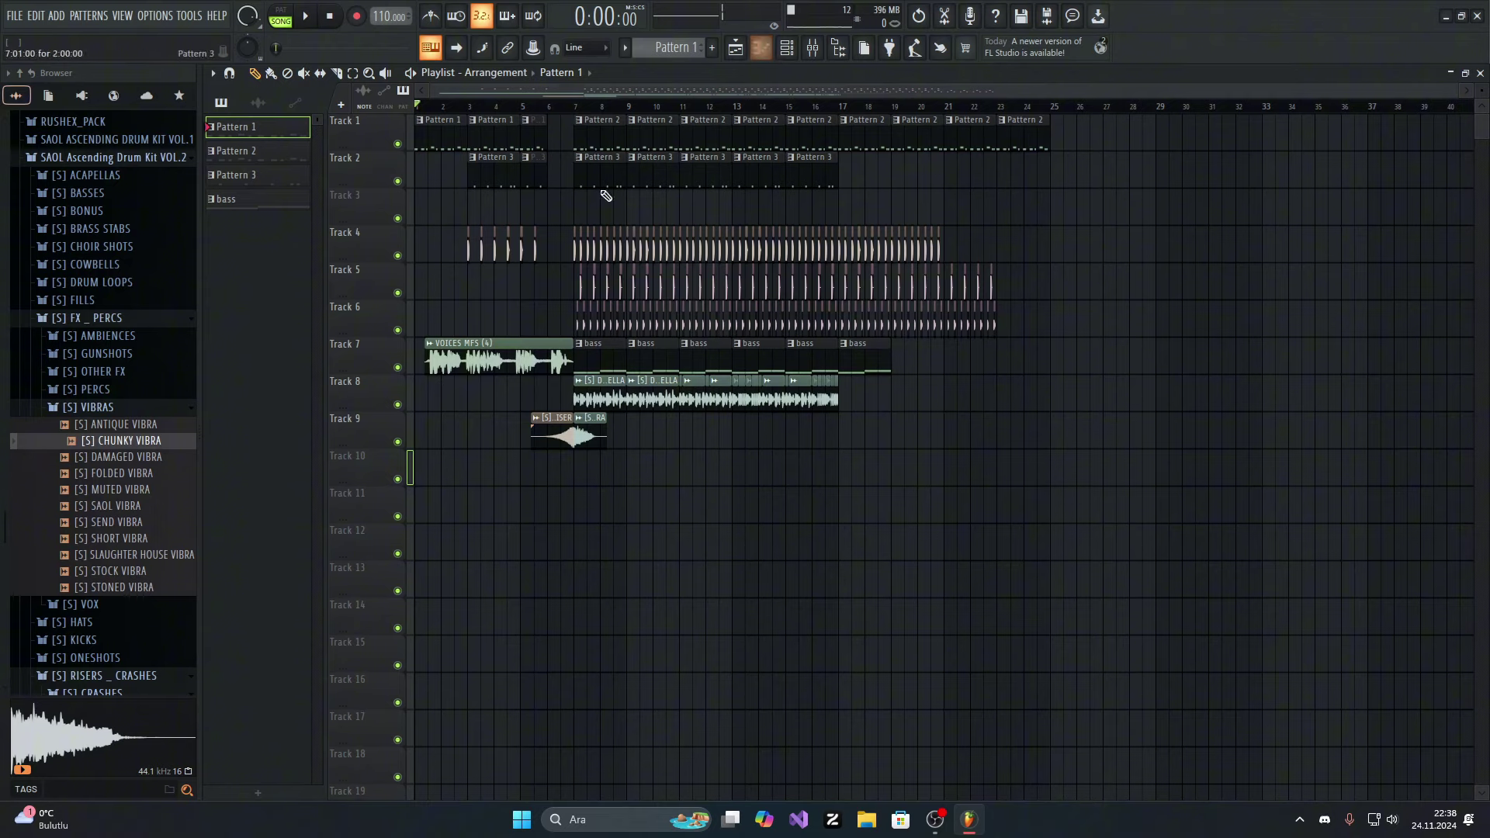
{"action": "left_click", "coordinate": [151, 318]}
{"action": "left_click", "coordinate": [190, 392]}
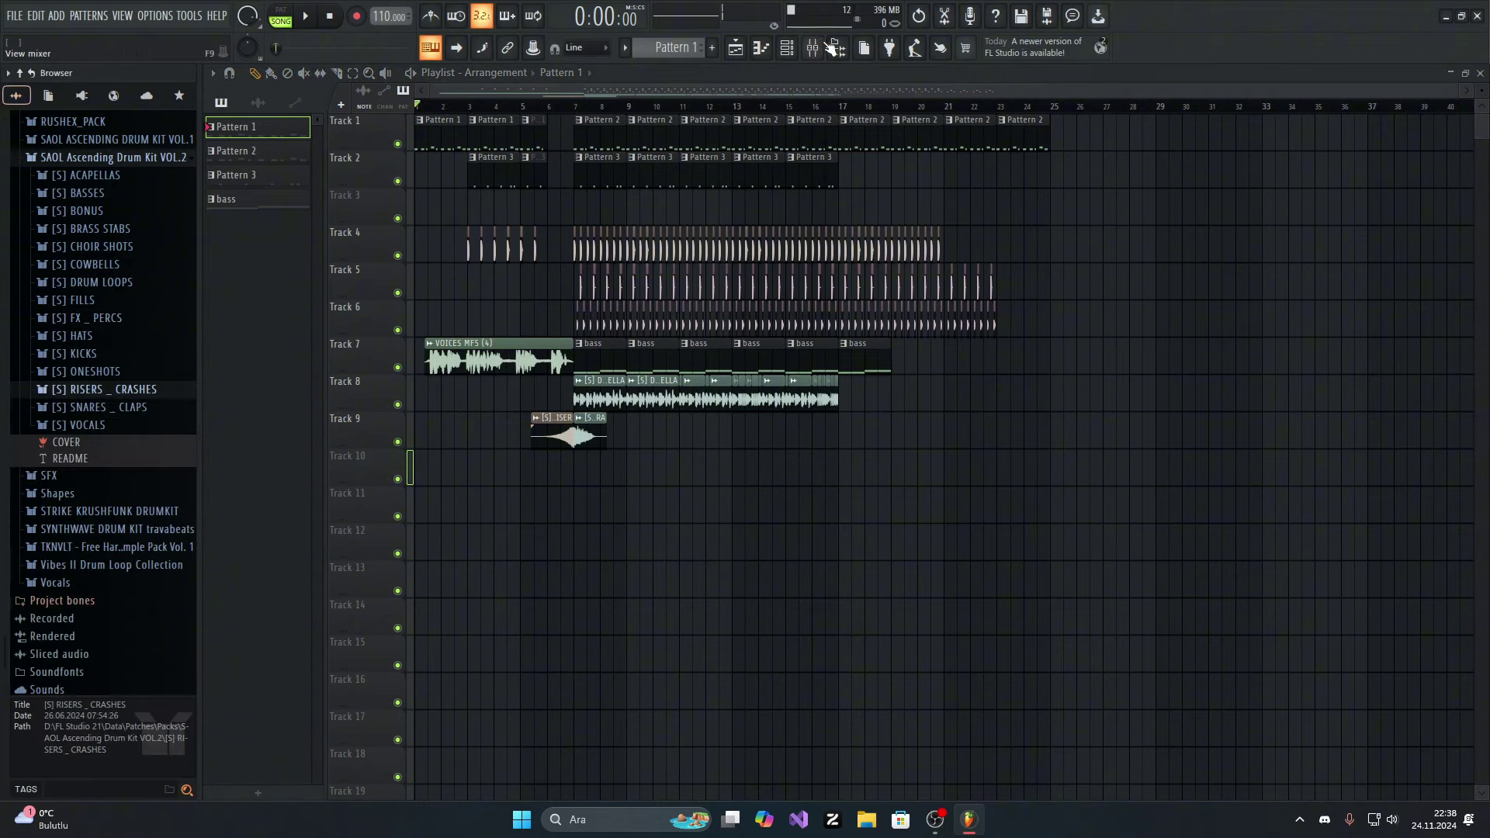
Step: Open Pattern 1's SYNTH BASS MFS (4) notes in the piano roll, play them back, and stop playback
{"action": "left_click", "coordinate": [761, 48]}
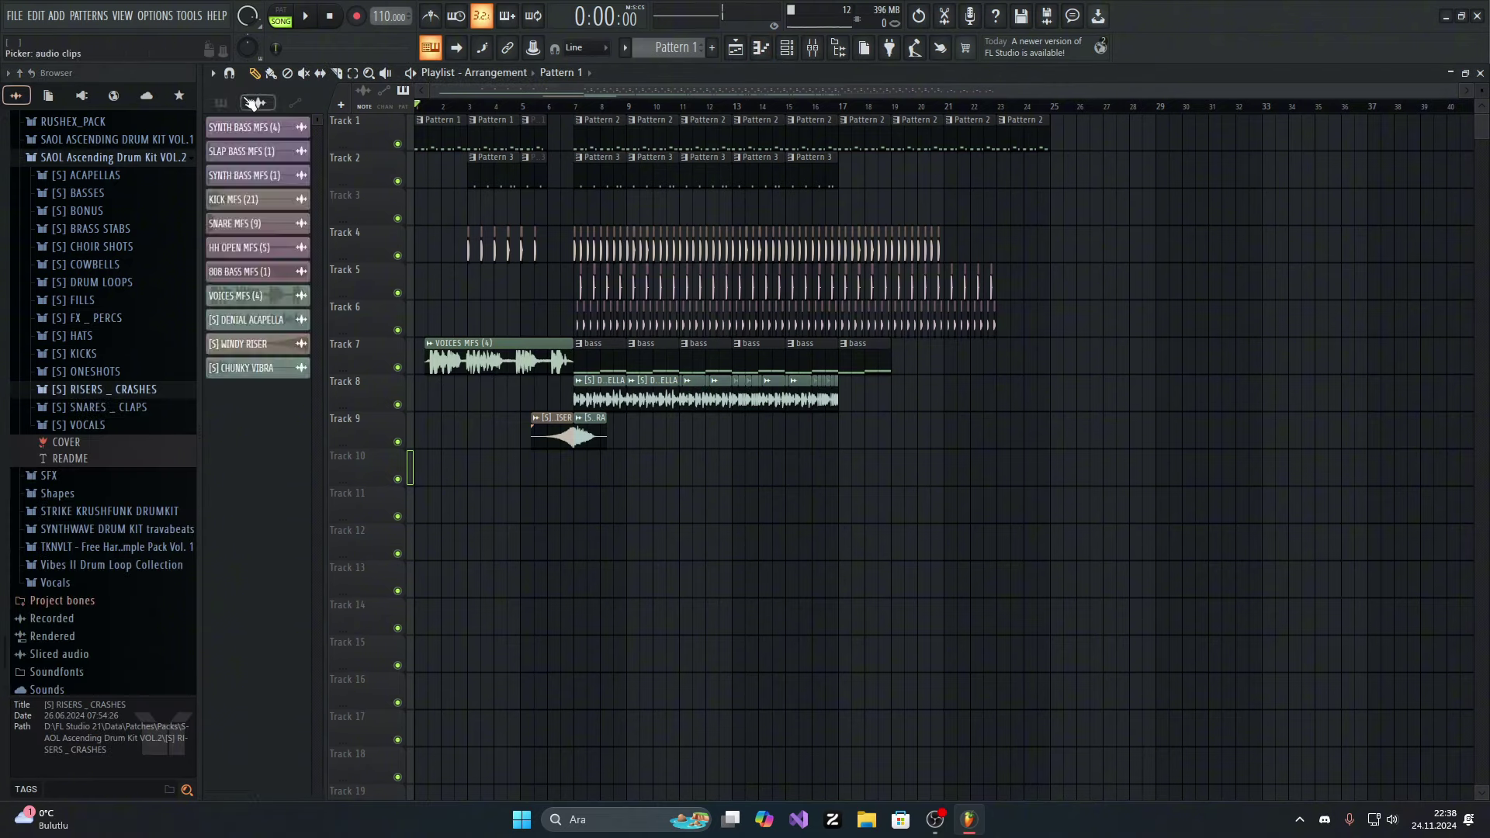
{"action": "left_click", "coordinate": [221, 102]}
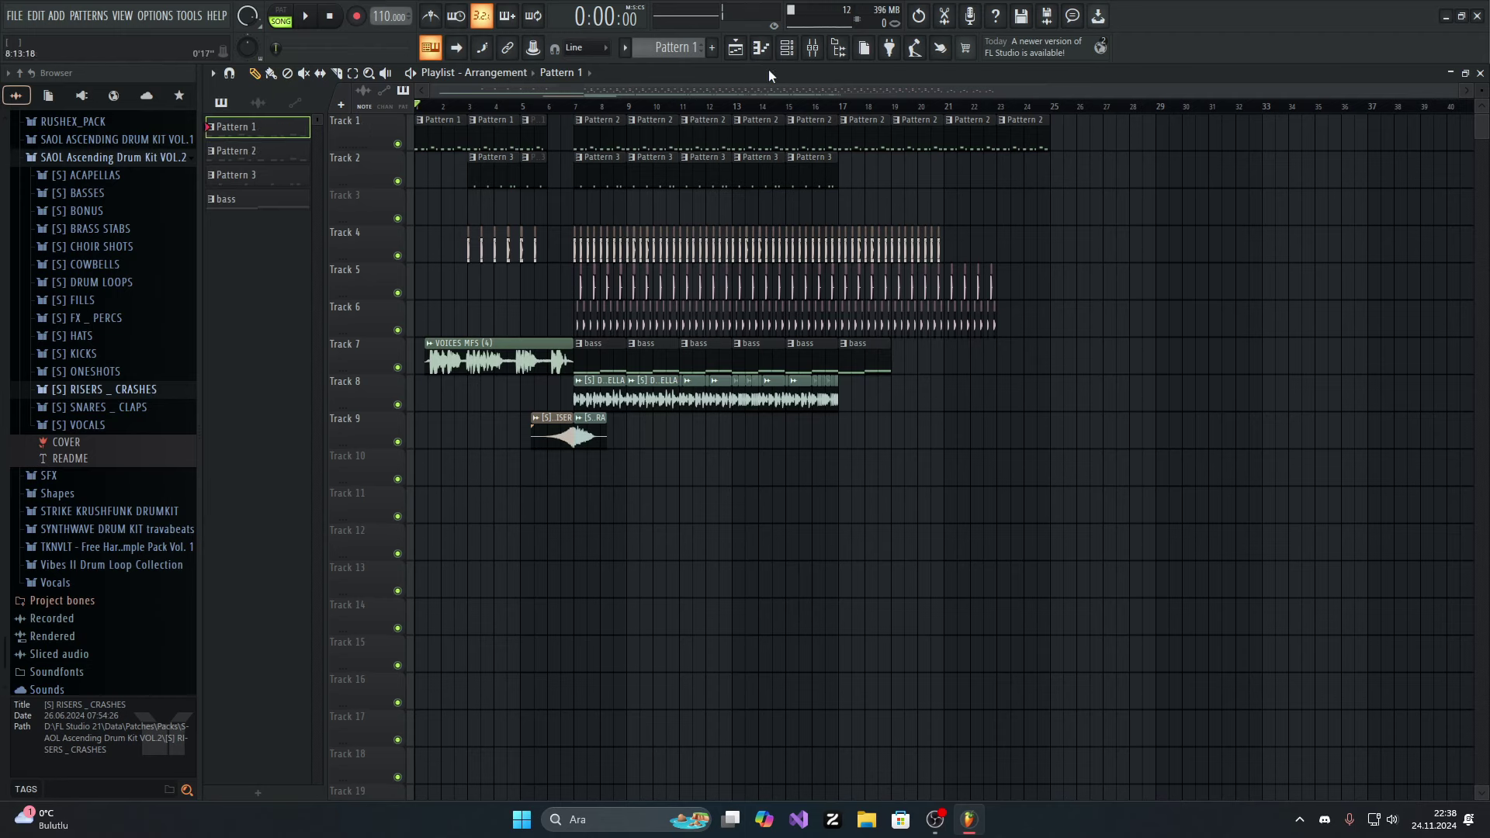
{"action": "left_click", "coordinate": [762, 49]}
{"action": "left_click", "coordinate": [310, 17]}
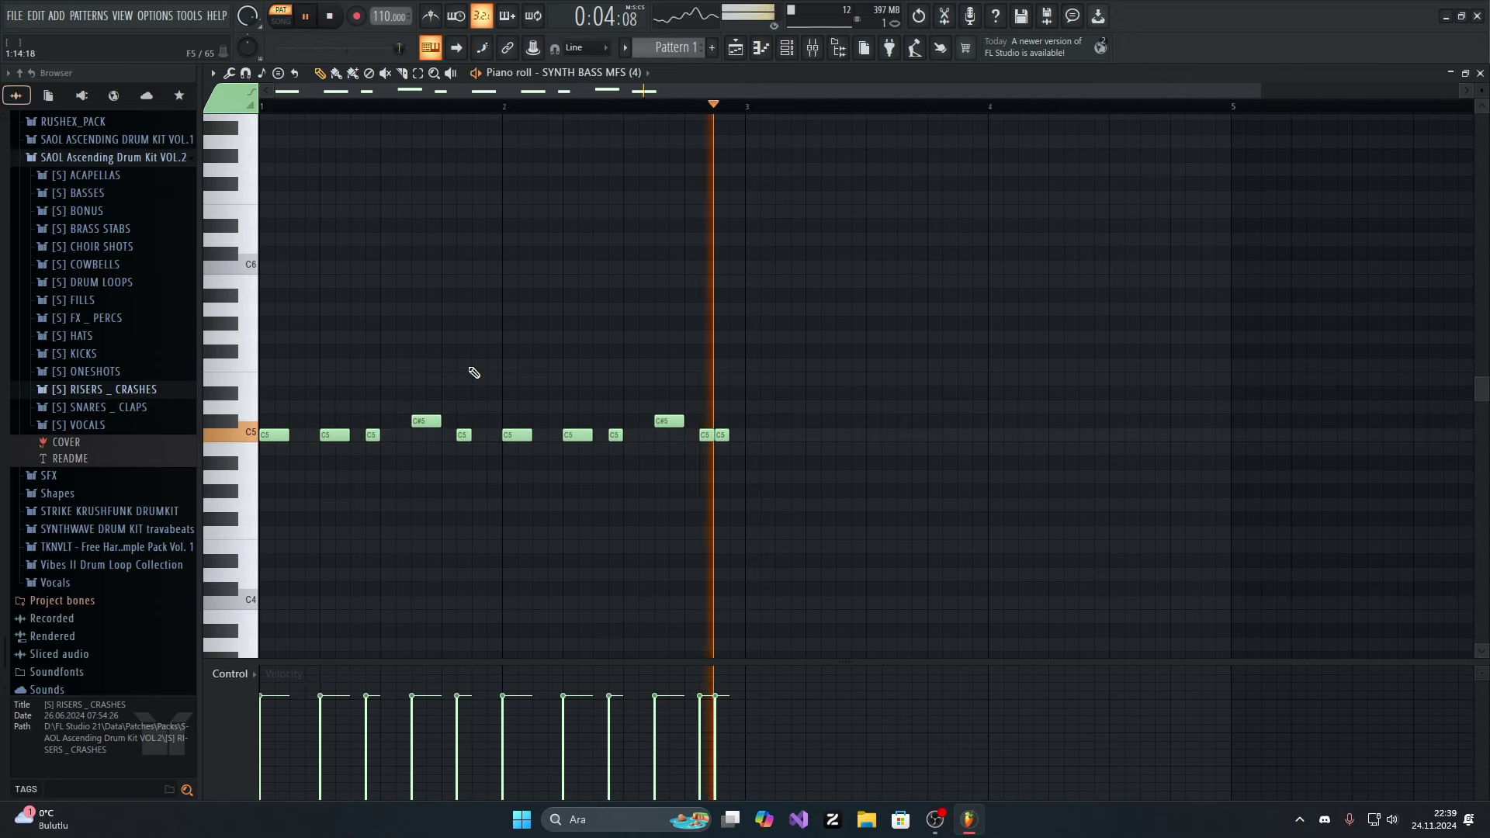
{"action": "key", "text": "space"}
Step: Switch to Pattern 2, show its SYNTH BASS MFS (1) notes in the piano roll, and play them back
{"action": "left_click", "coordinate": [596, 72]}
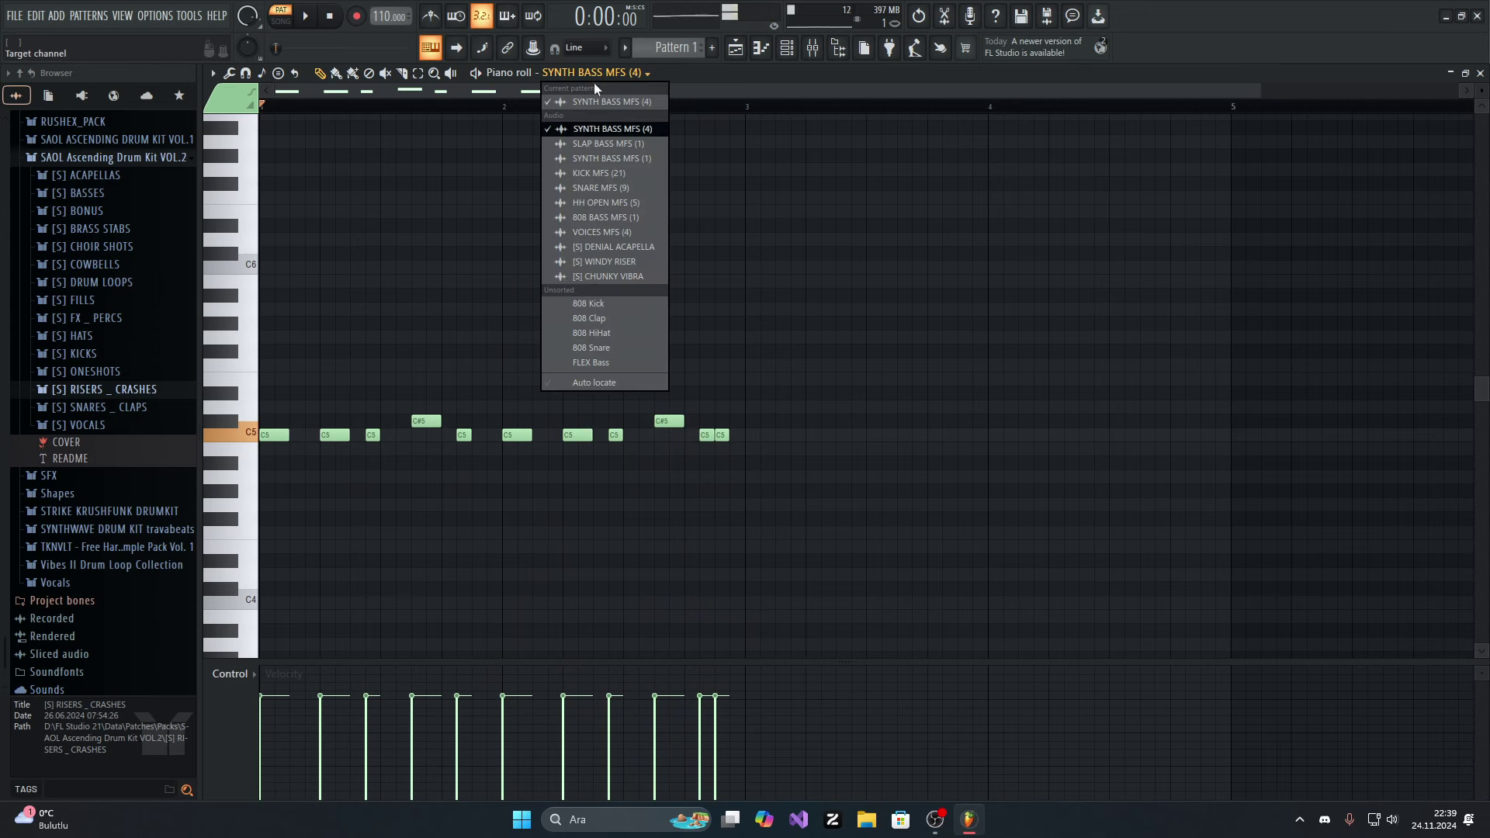
{"action": "key", "text": "F4"}
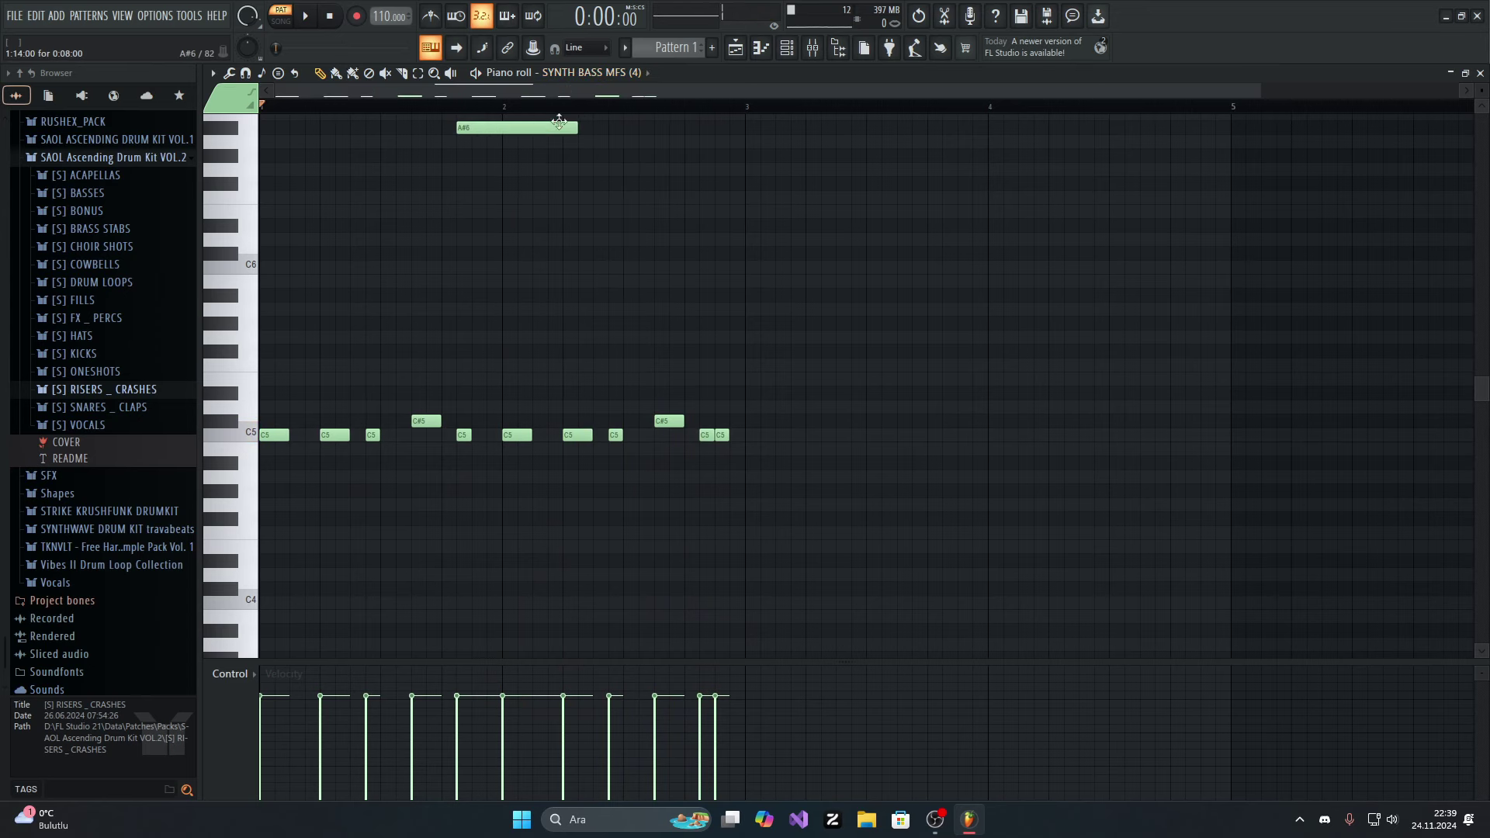
{"action": "left_click", "coordinate": [578, 75]}
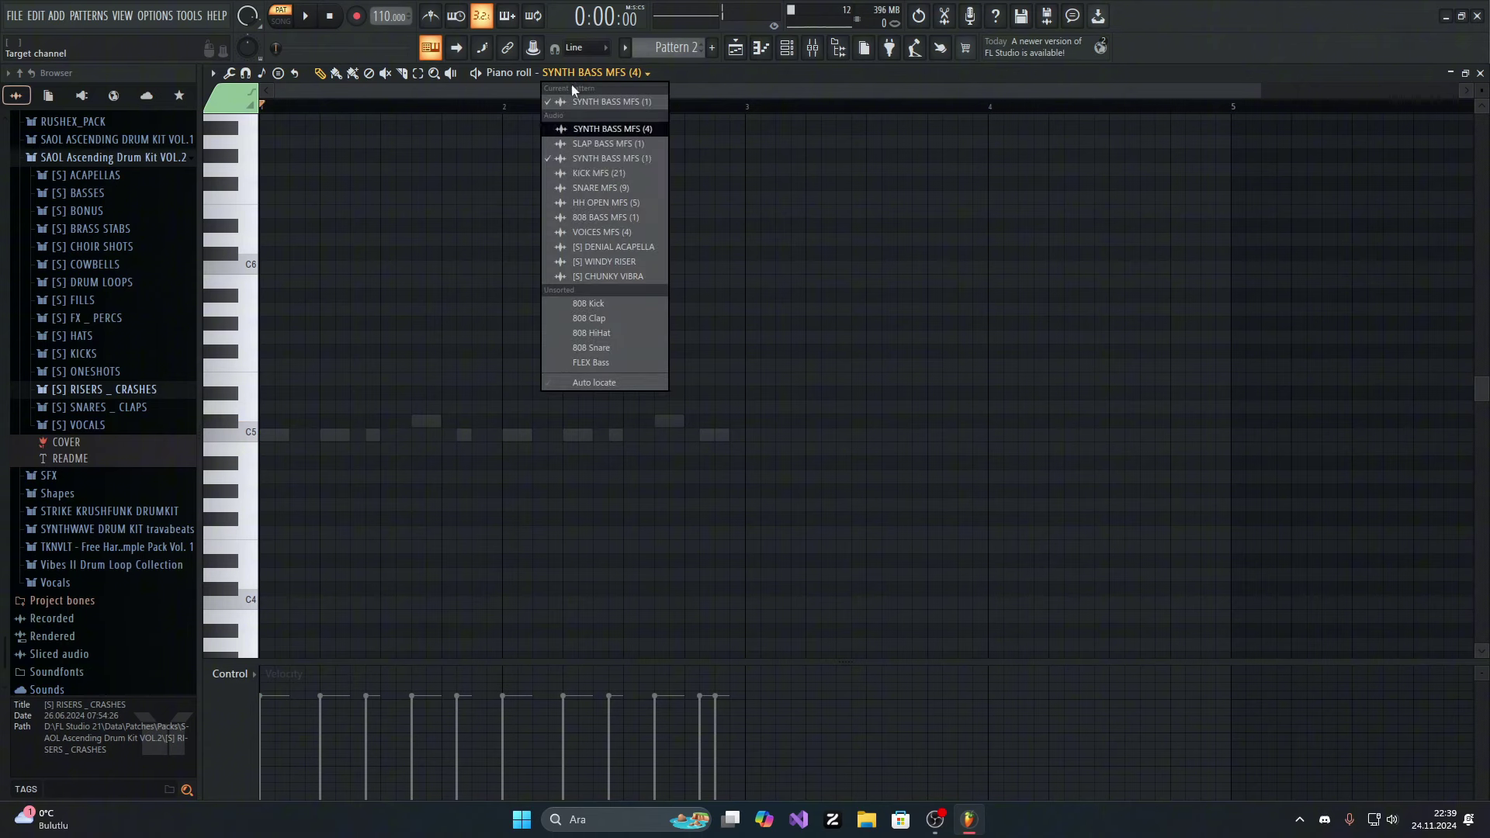
{"action": "left_click", "coordinate": [599, 157]}
{"action": "key", "text": "space"}
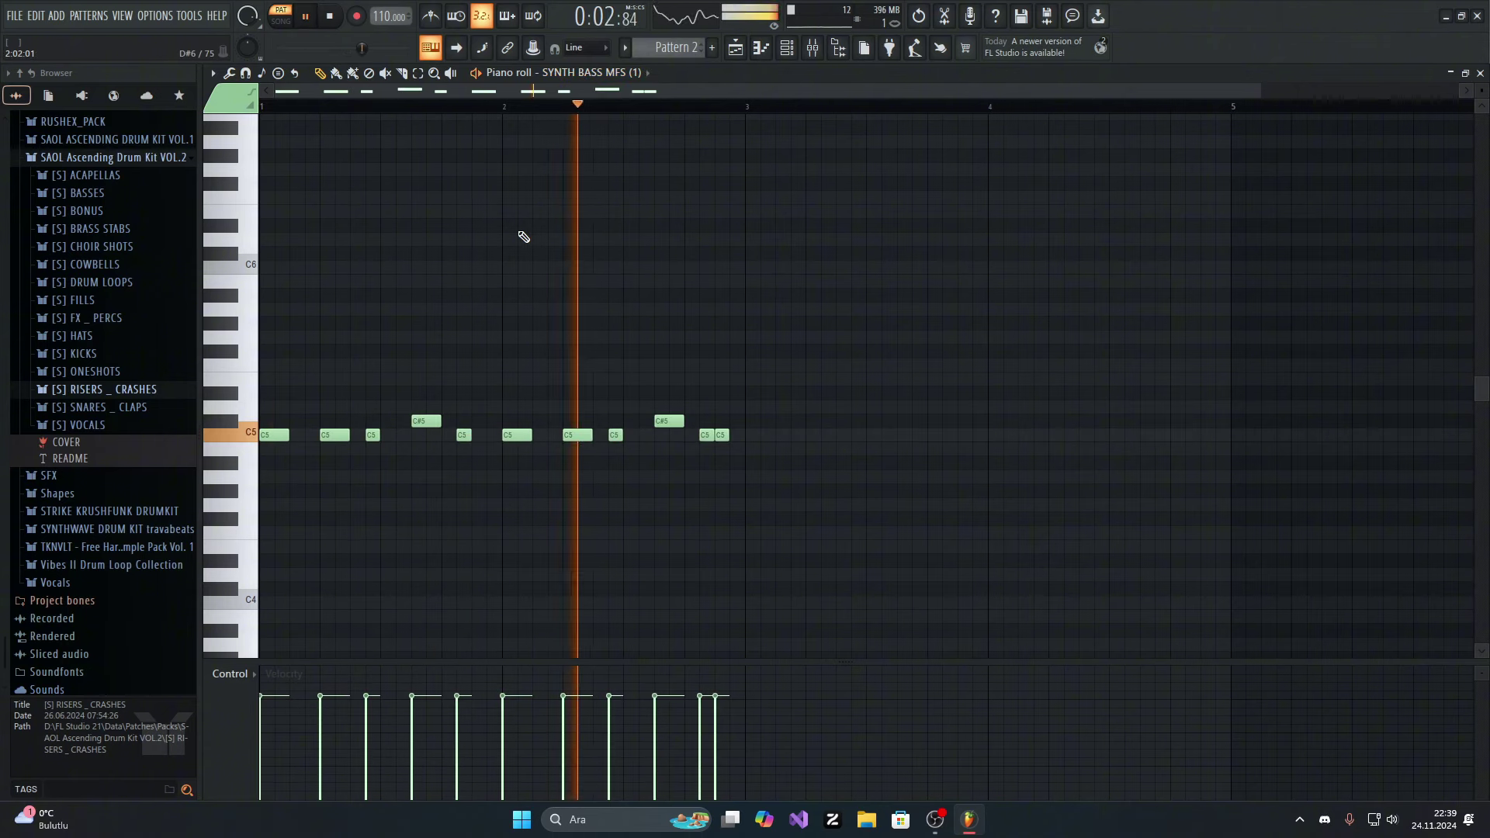
{"action": "key", "text": "space"}
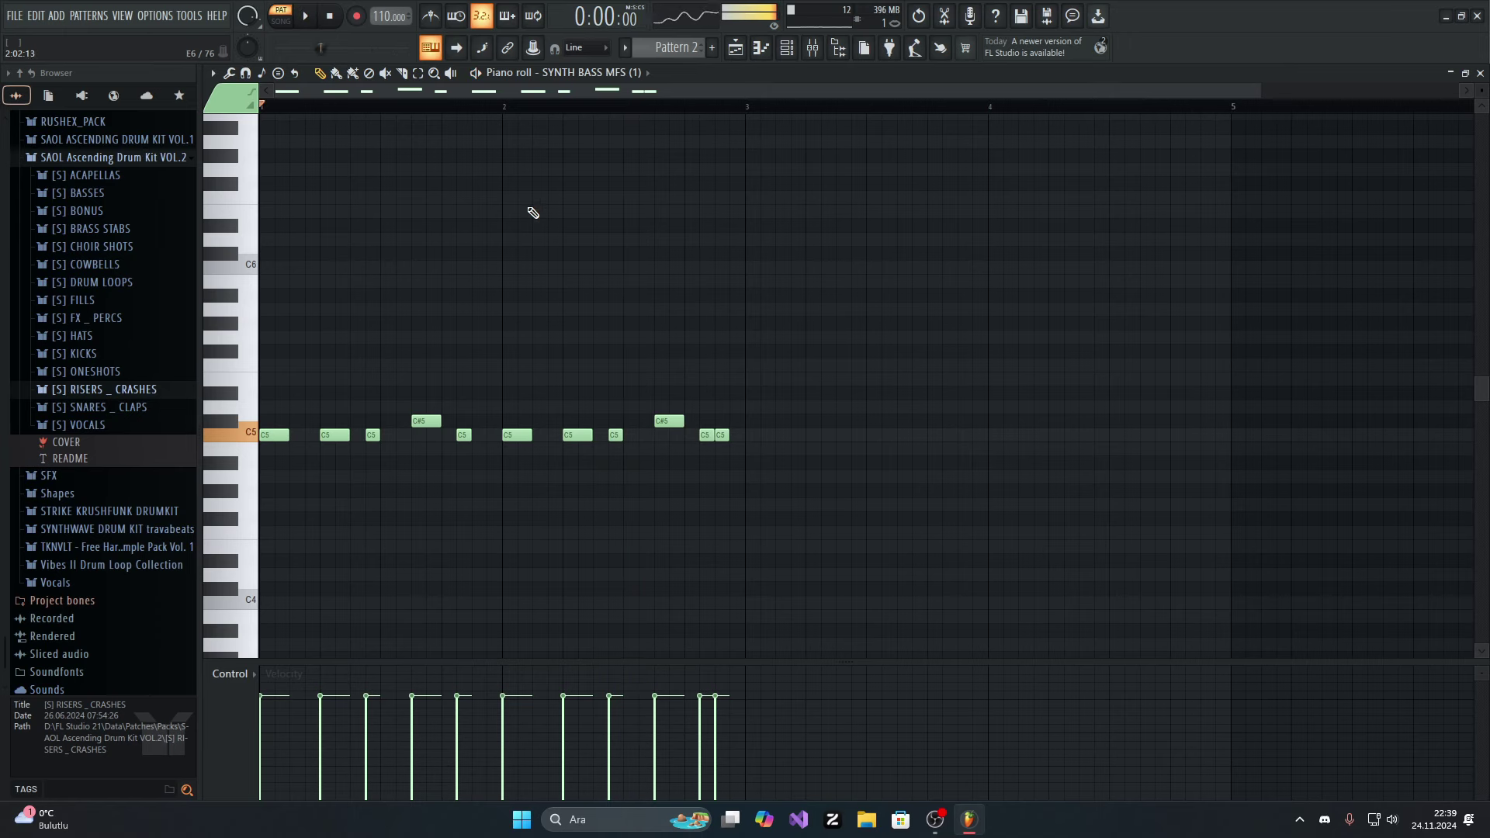
{"action": "left_click", "coordinate": [613, 71]}
{"action": "left_click", "coordinate": [489, 170]}
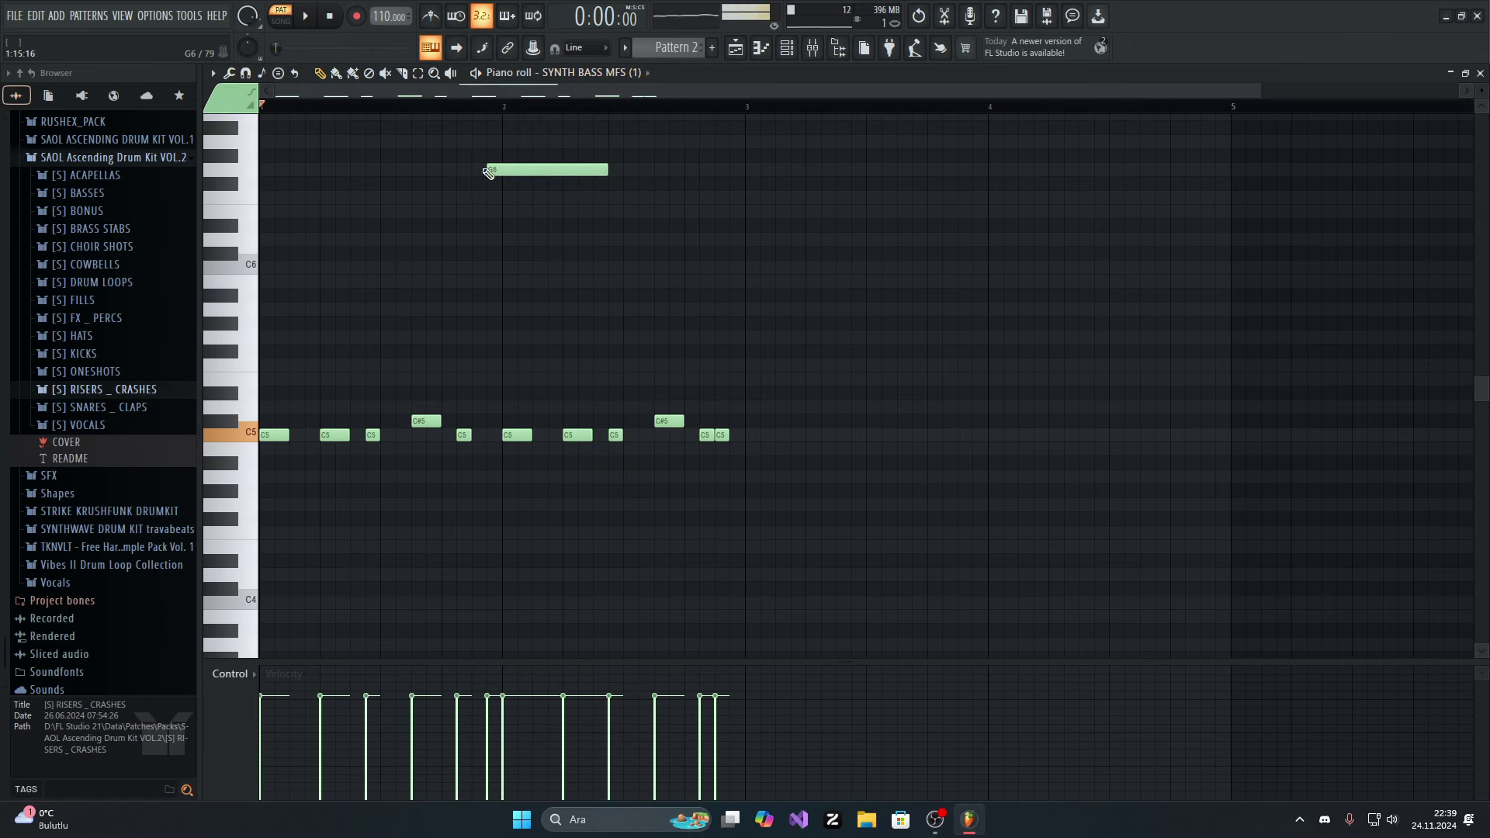
{"action": "right_click", "coordinate": [570, 167]}
Step: Switch to Pattern 3, show its SLAP BASS MFS (1) notes in the piano roll, and play them back
{"action": "key", "text": "F4"}
{"action": "left_click", "coordinate": [605, 72]}
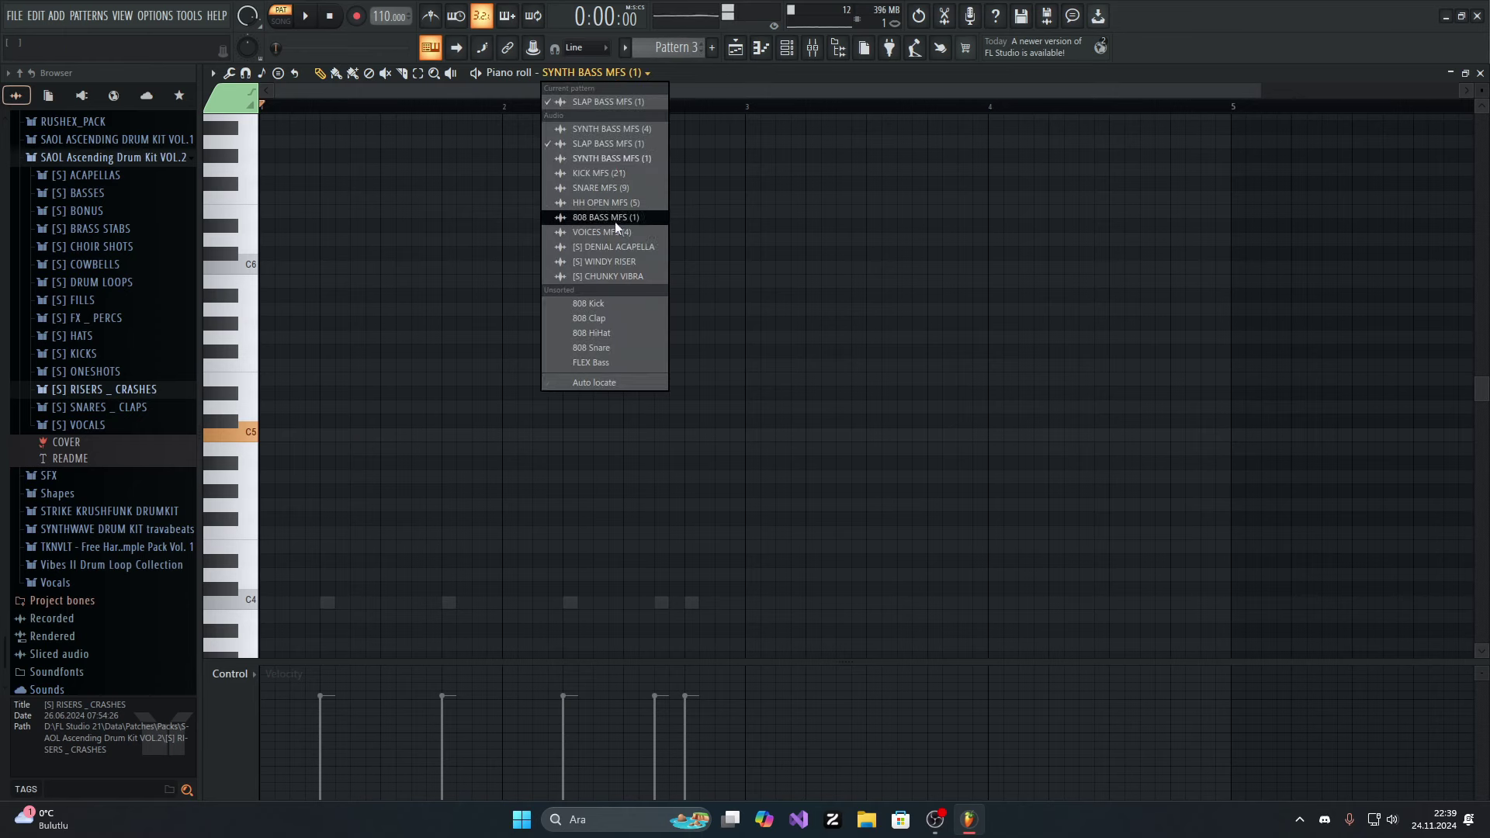
{"action": "left_click", "coordinate": [612, 144]}
{"action": "scroll", "coordinate": [586, 223], "scroll_direction": "down", "scroll_amount": 5}
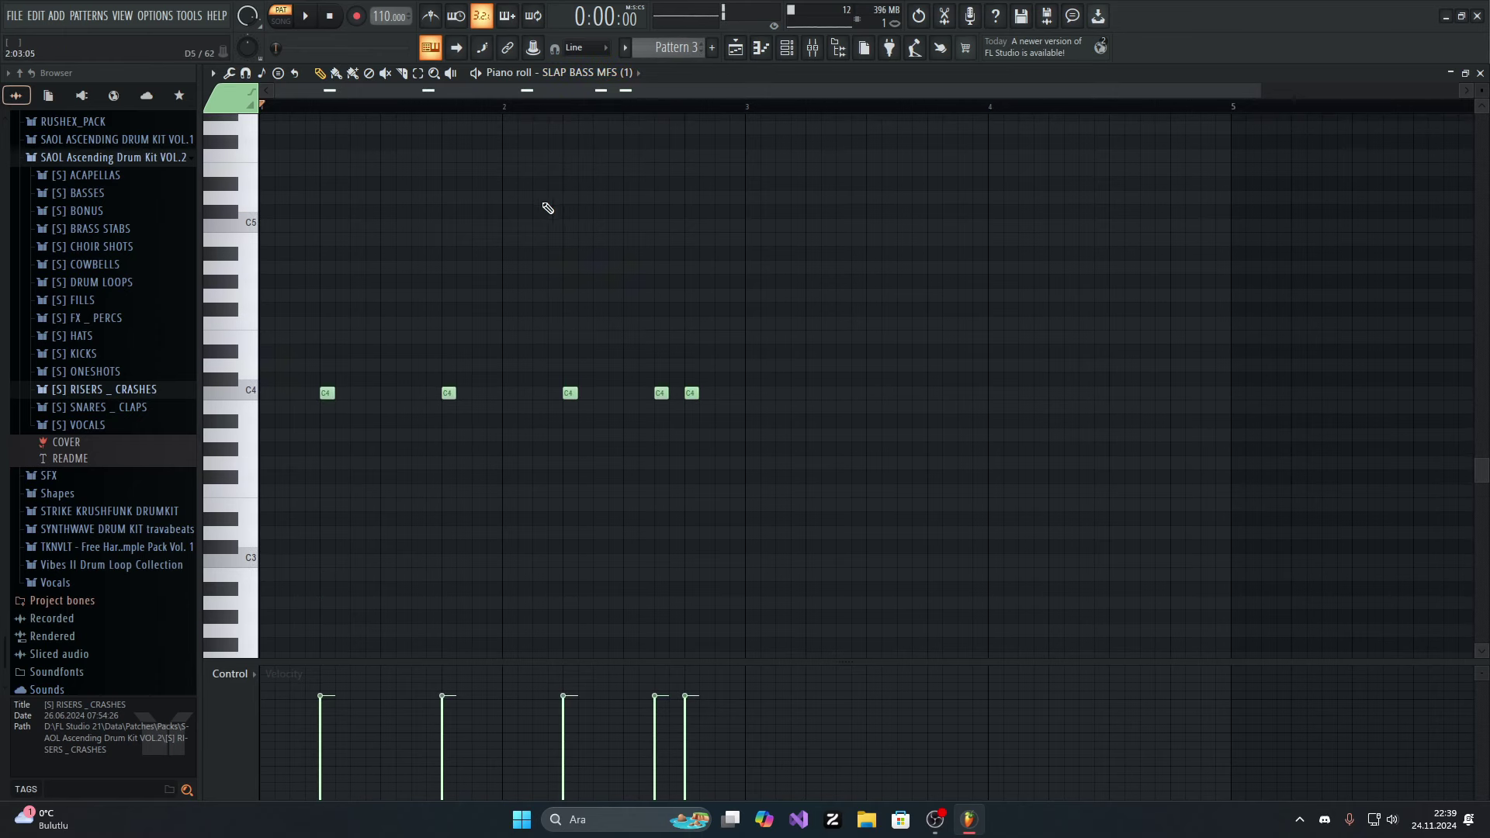
{"action": "key", "text": "space"}
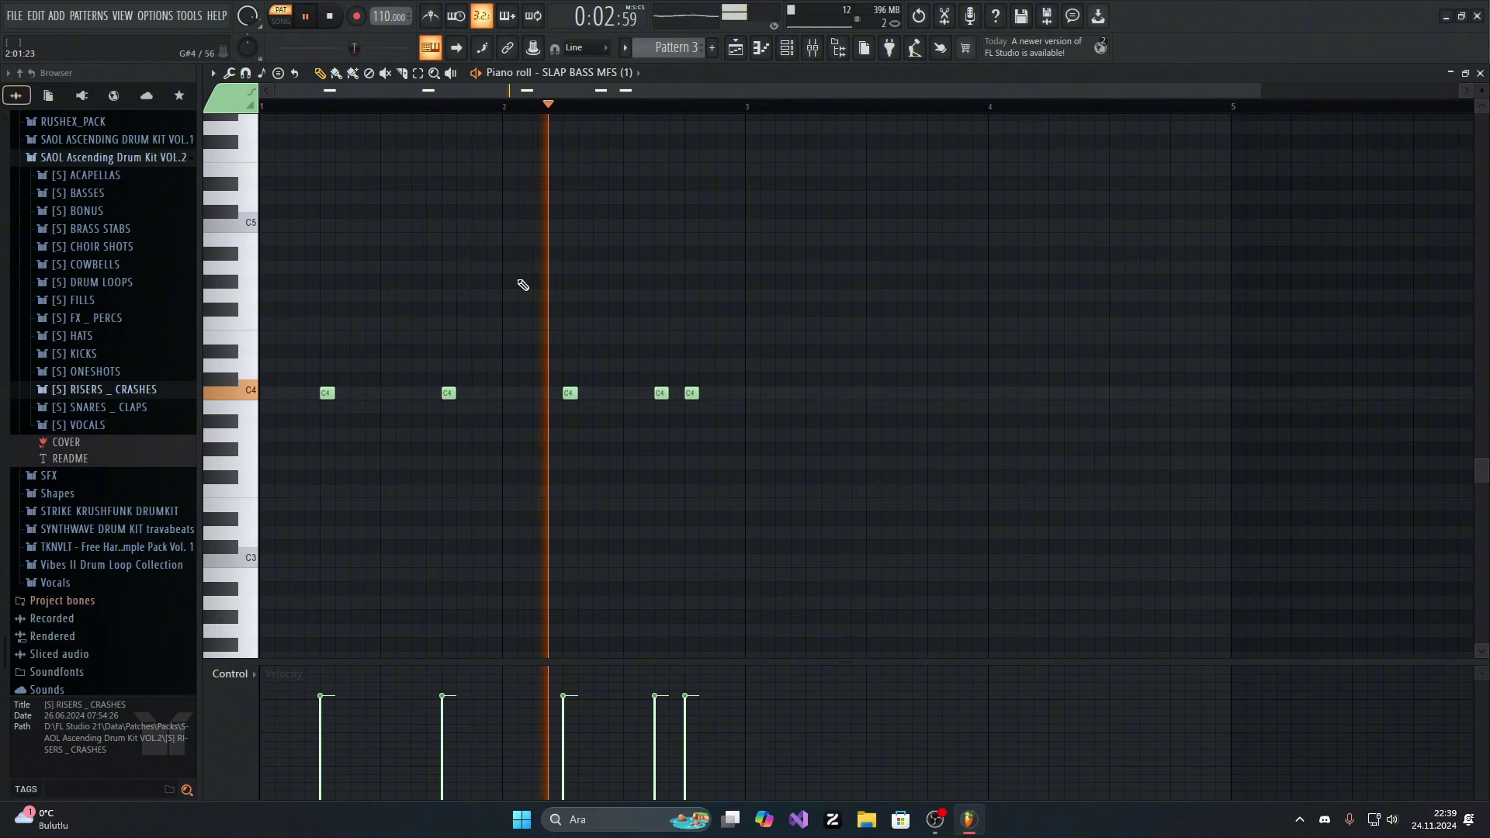
{"action": "key", "text": "space"}
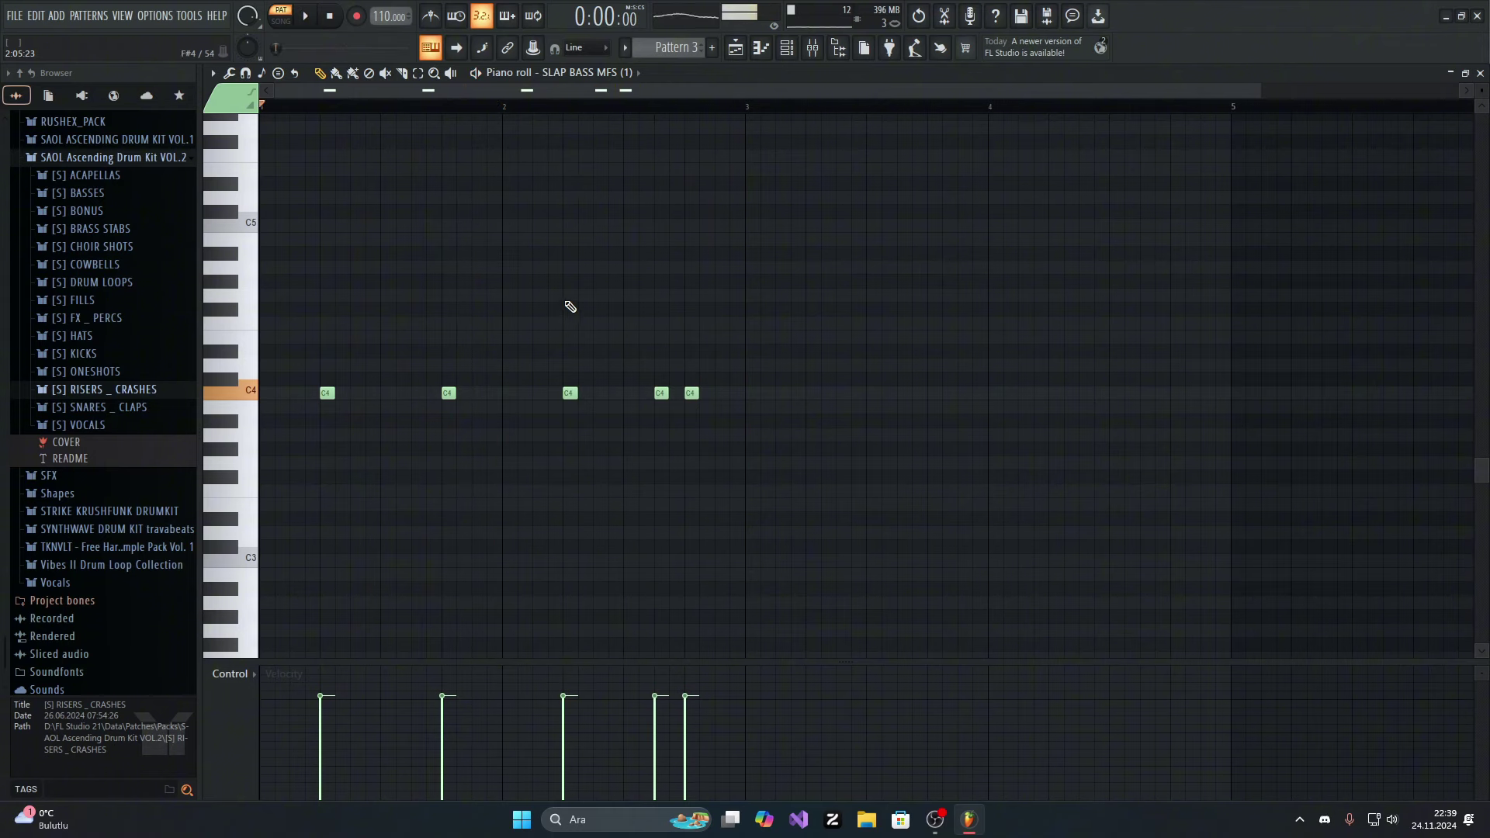
{"action": "scroll", "coordinate": [525, 289], "scroll_direction": "up", "scroll_amount": 3}
{"action": "left_click", "coordinate": [598, 73]}
{"action": "left_click", "coordinate": [610, 80]}
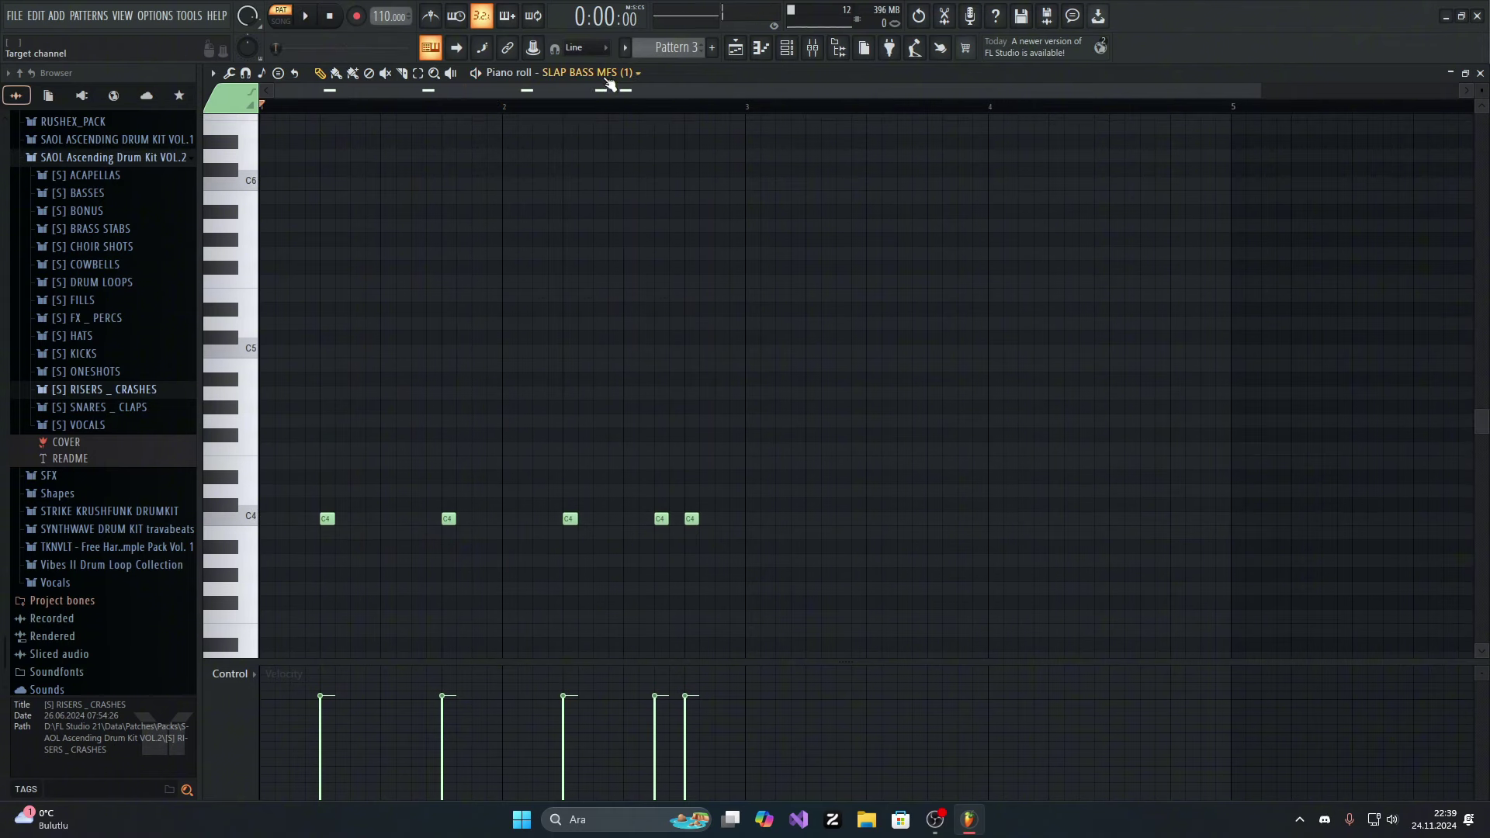
{"action": "left_click", "coordinate": [582, 72]}
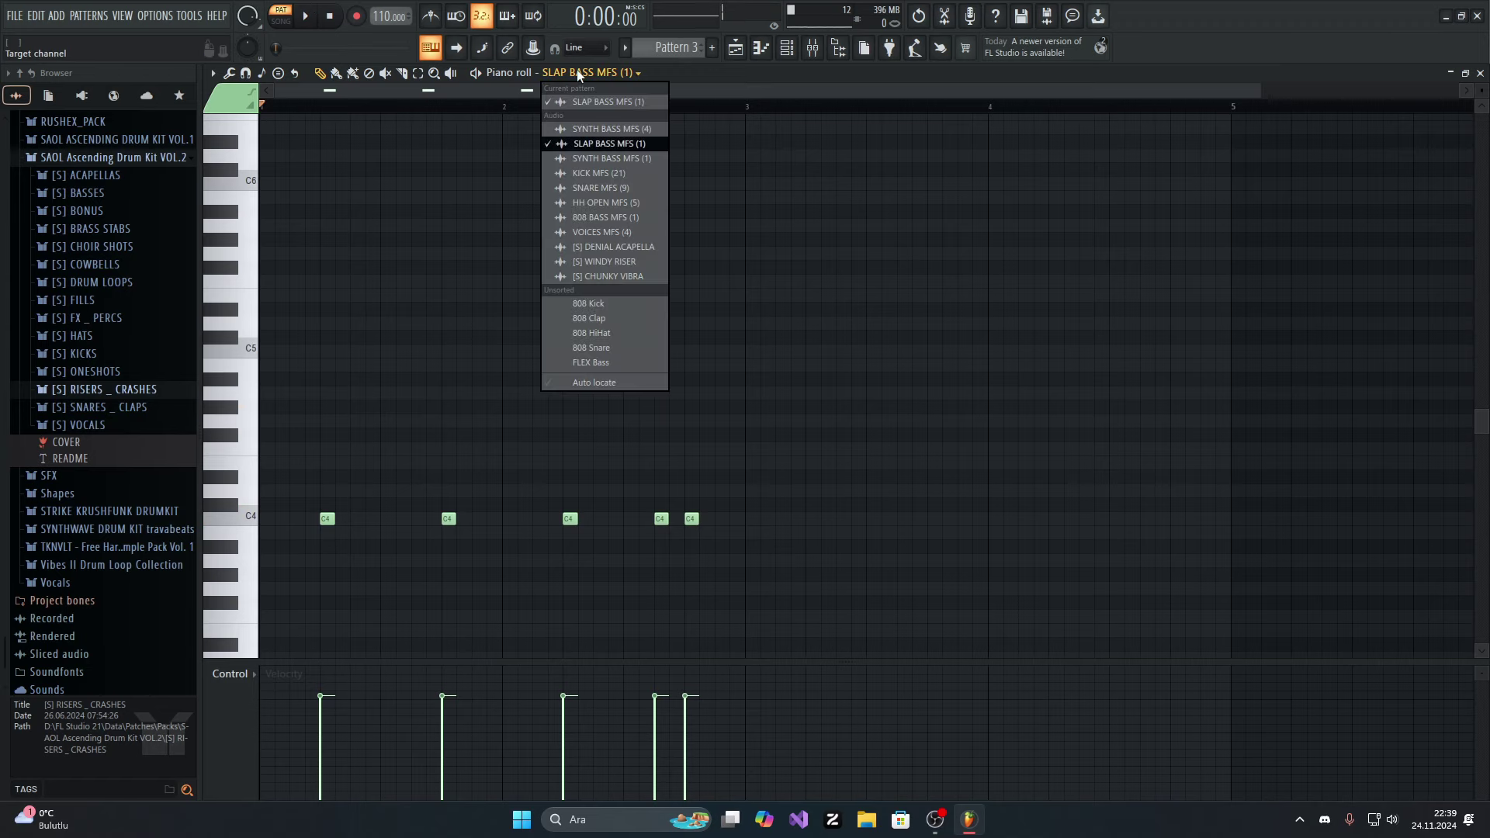
{"action": "left_click", "coordinate": [452, 194]}
{"action": "scroll", "coordinate": [545, 258], "scroll_direction": "up", "scroll_amount": 3}
{"action": "left_click", "coordinate": [1480, 73]}
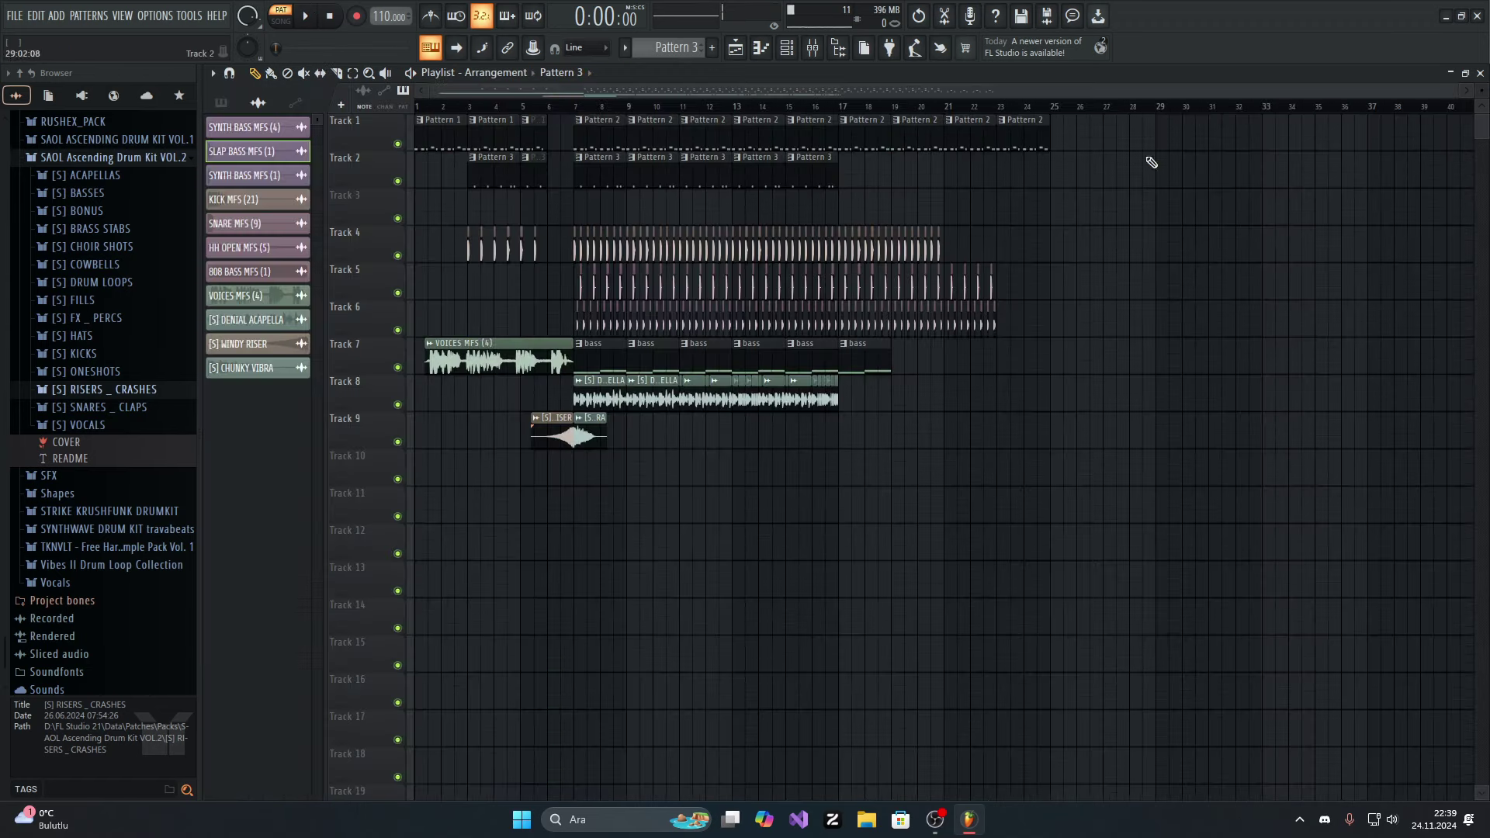
{"action": "left_click", "coordinate": [762, 47]}
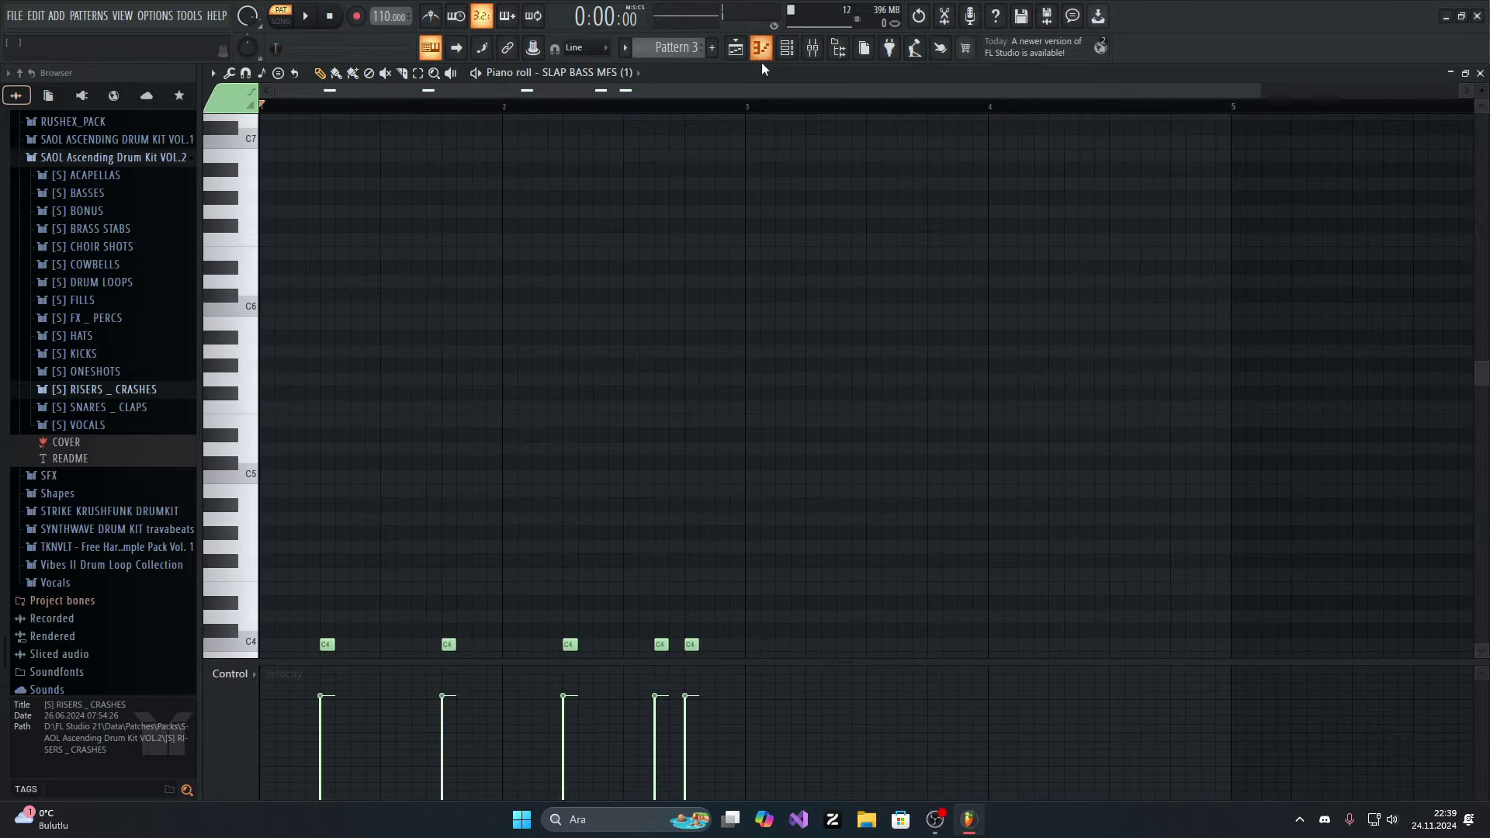
Step: Close the SLAP BASS MFS (1) piano roll and return to the Playlist arrangement
{"action": "left_click", "coordinate": [761, 48]}
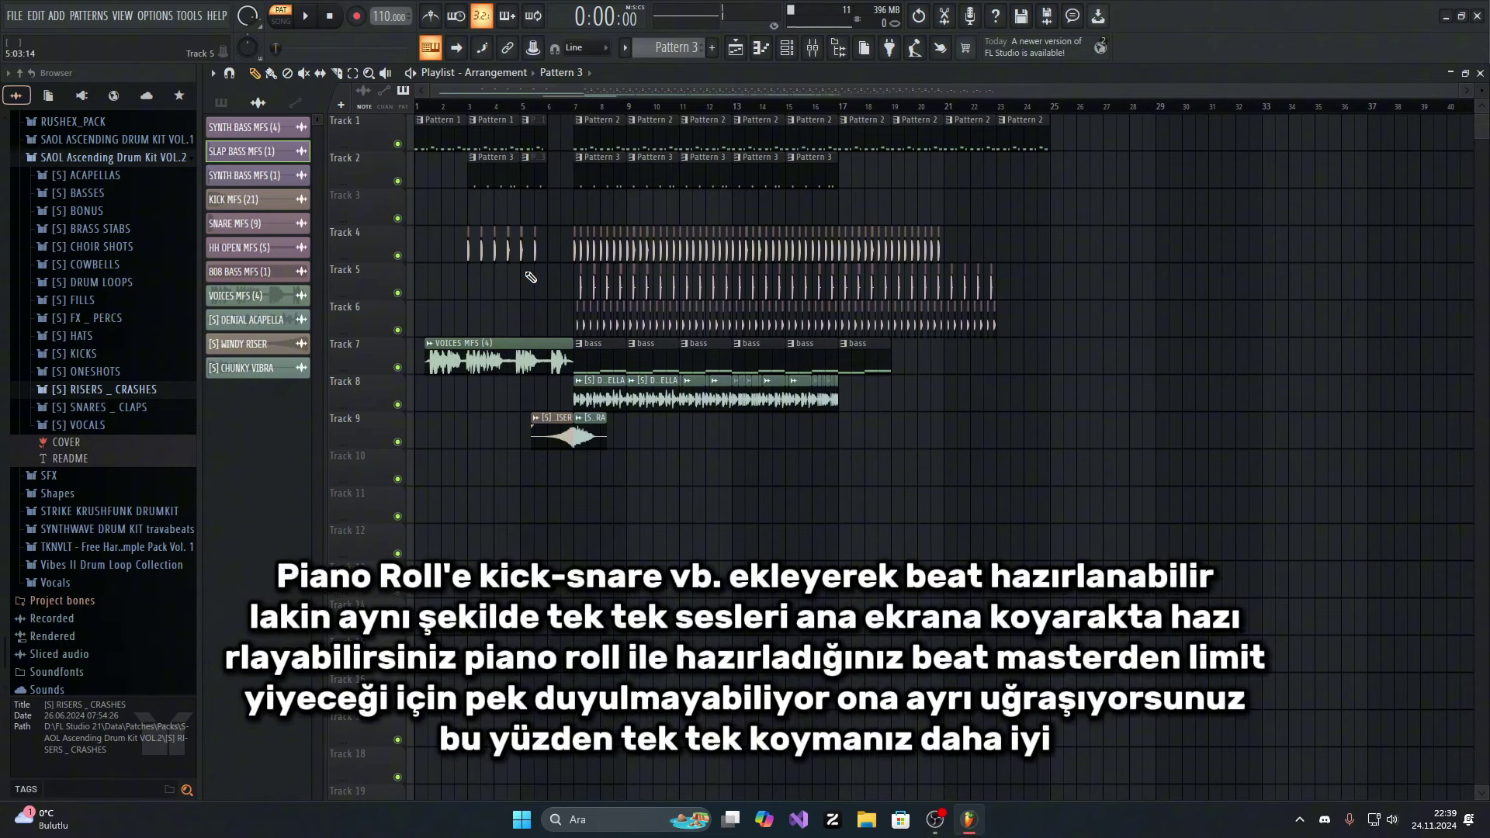
{"action": "left_click", "coordinate": [761, 47]}
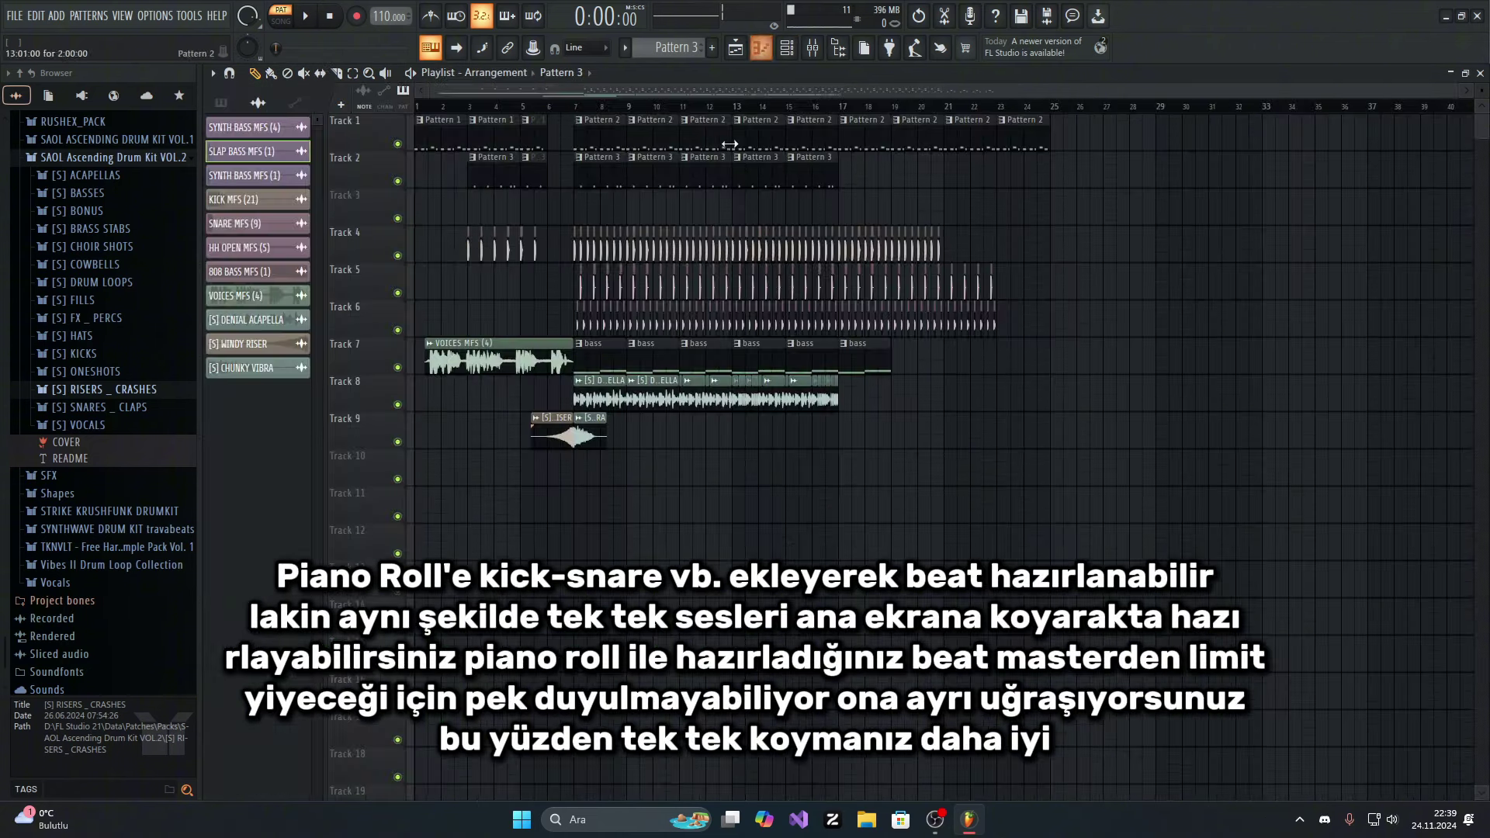
{"action": "left_click", "coordinate": [761, 47]}
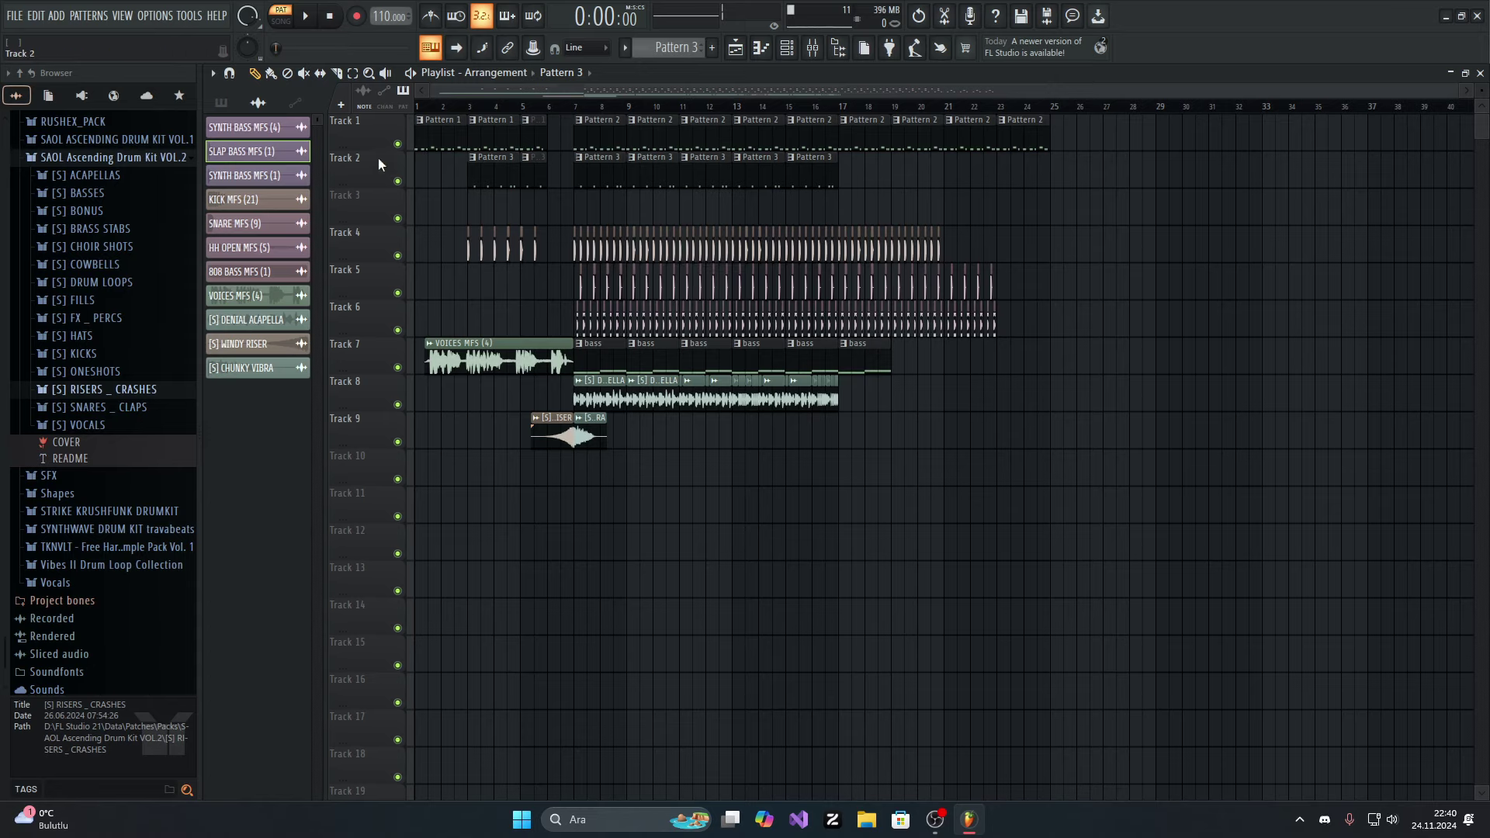
Step: Mute tracks 1–3 and 7–9, then play the drum tracks 4–6 from bar 7 and stop playback
{"action": "left_click", "coordinate": [397, 143]}
{"action": "left_click", "coordinate": [397, 181]}
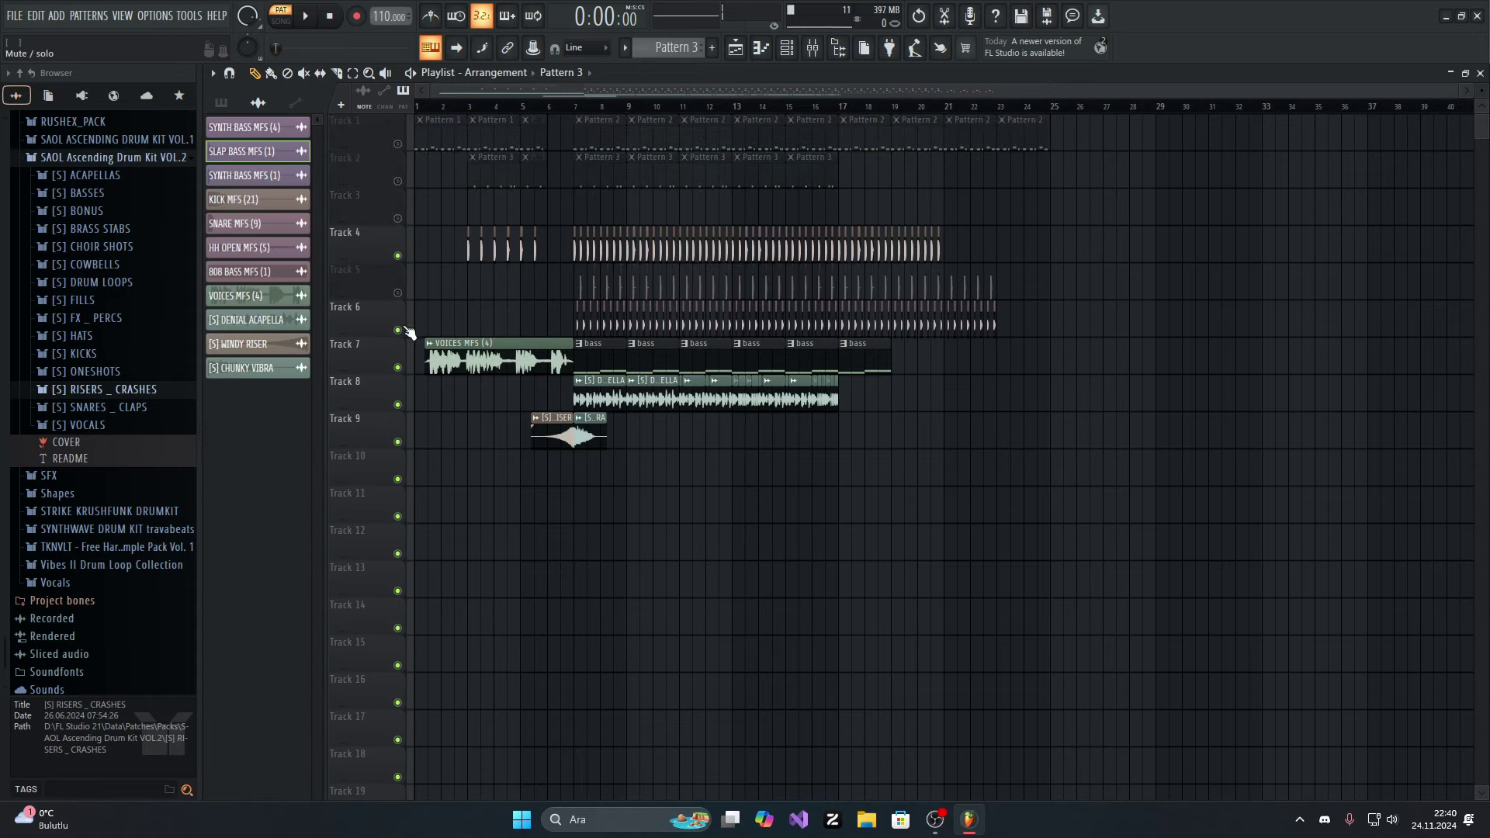
{"action": "left_click", "coordinate": [398, 367]}
{"action": "left_click", "coordinate": [398, 404]}
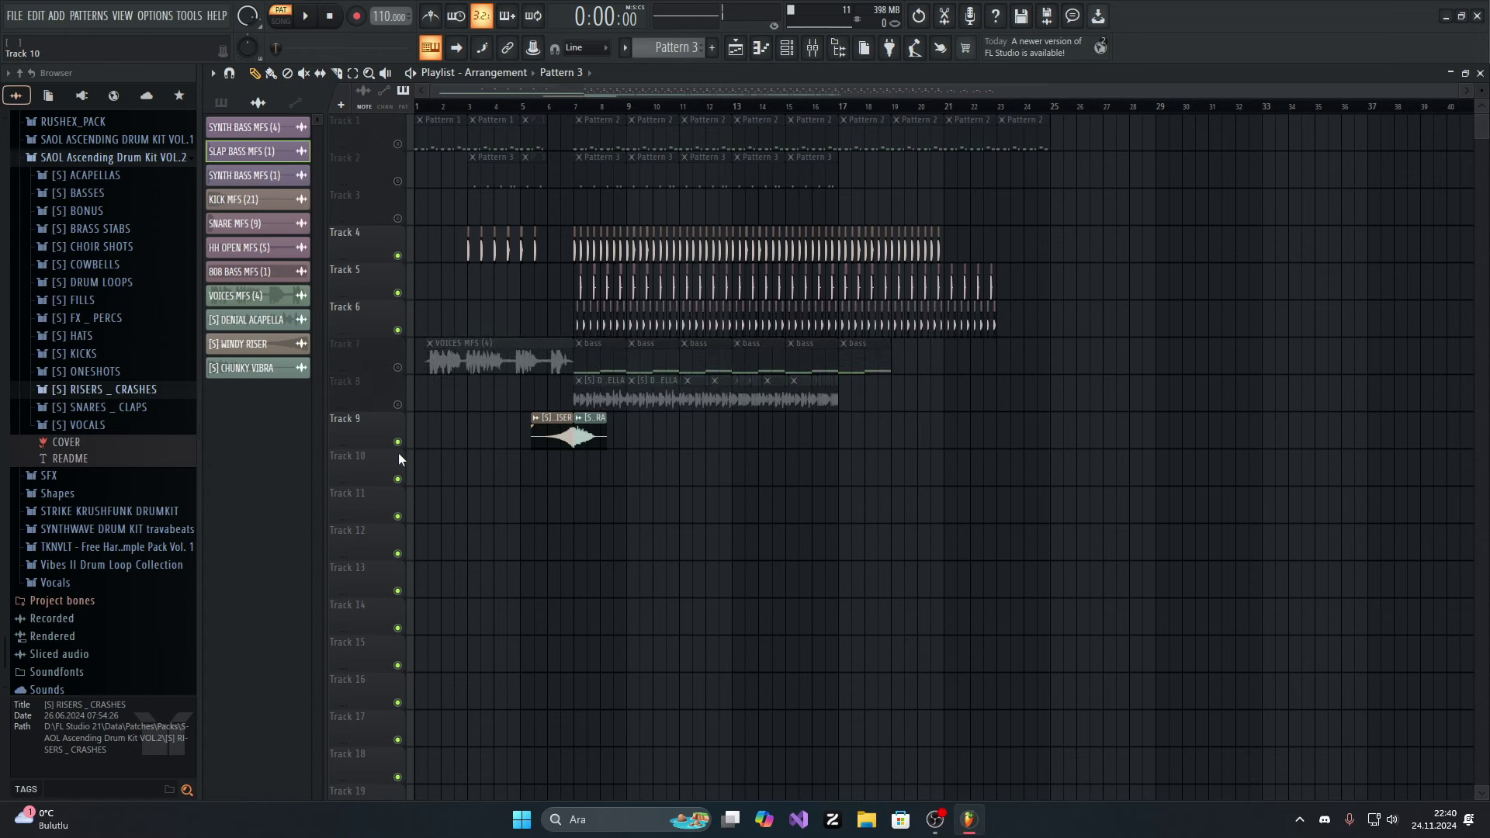
{"action": "left_click", "coordinate": [397, 442]}
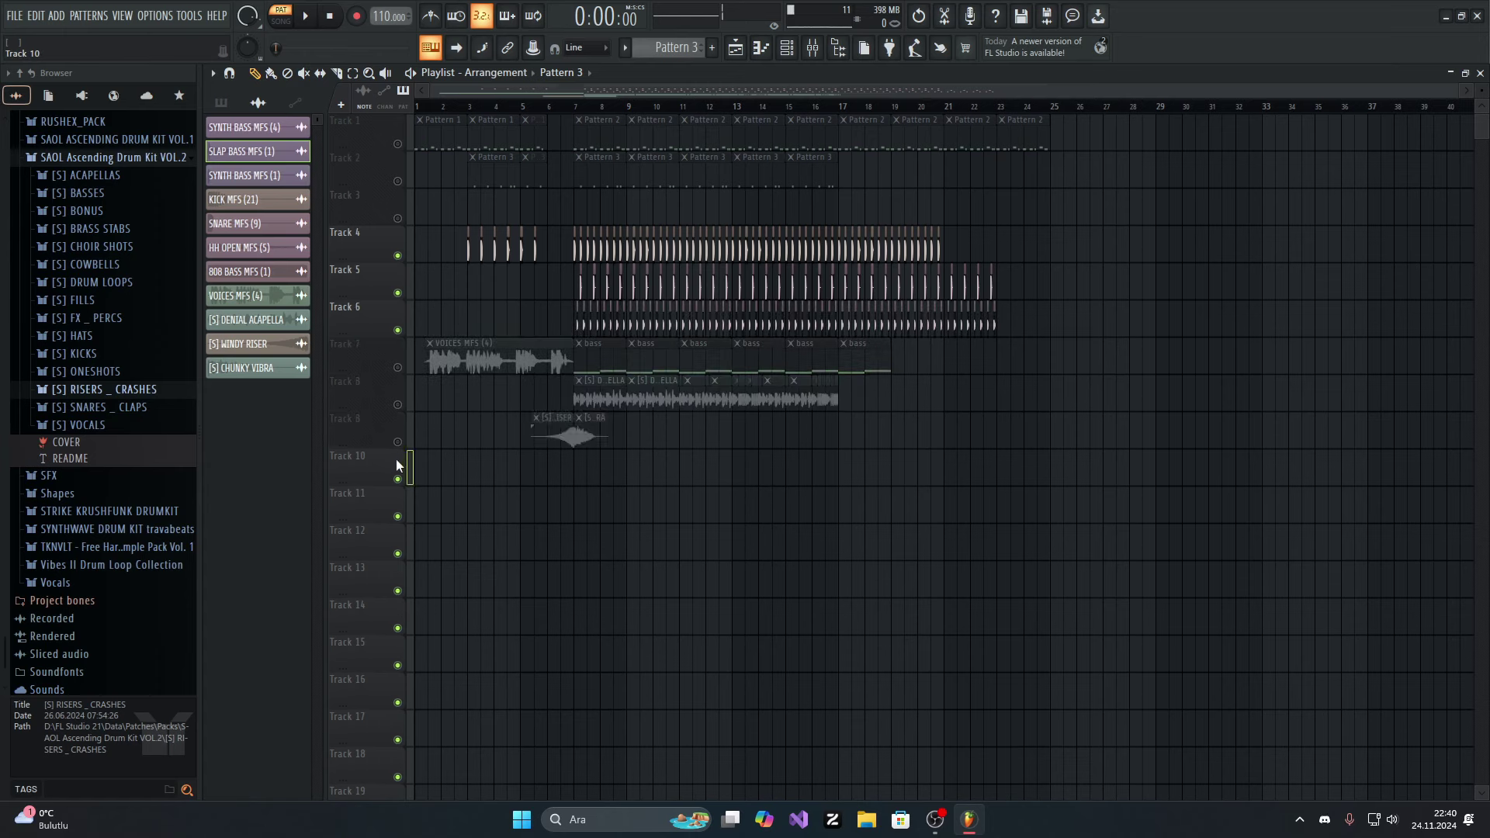
{"action": "left_click", "coordinate": [560, 108]}
{"action": "key", "text": "space"}
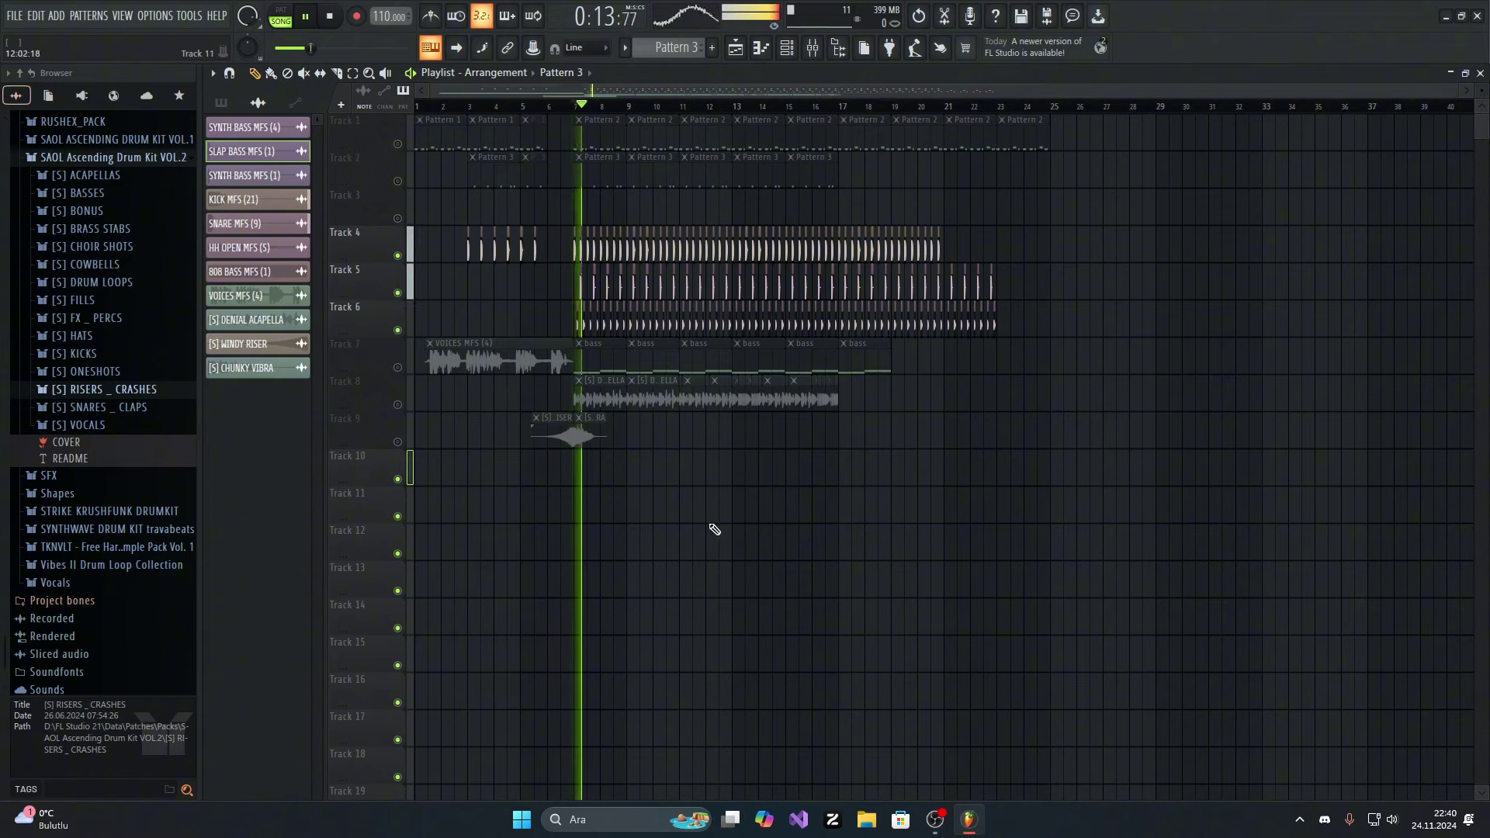
{"action": "scroll", "coordinate": [547, 489], "scroll_direction": "up", "scroll_amount": 3}
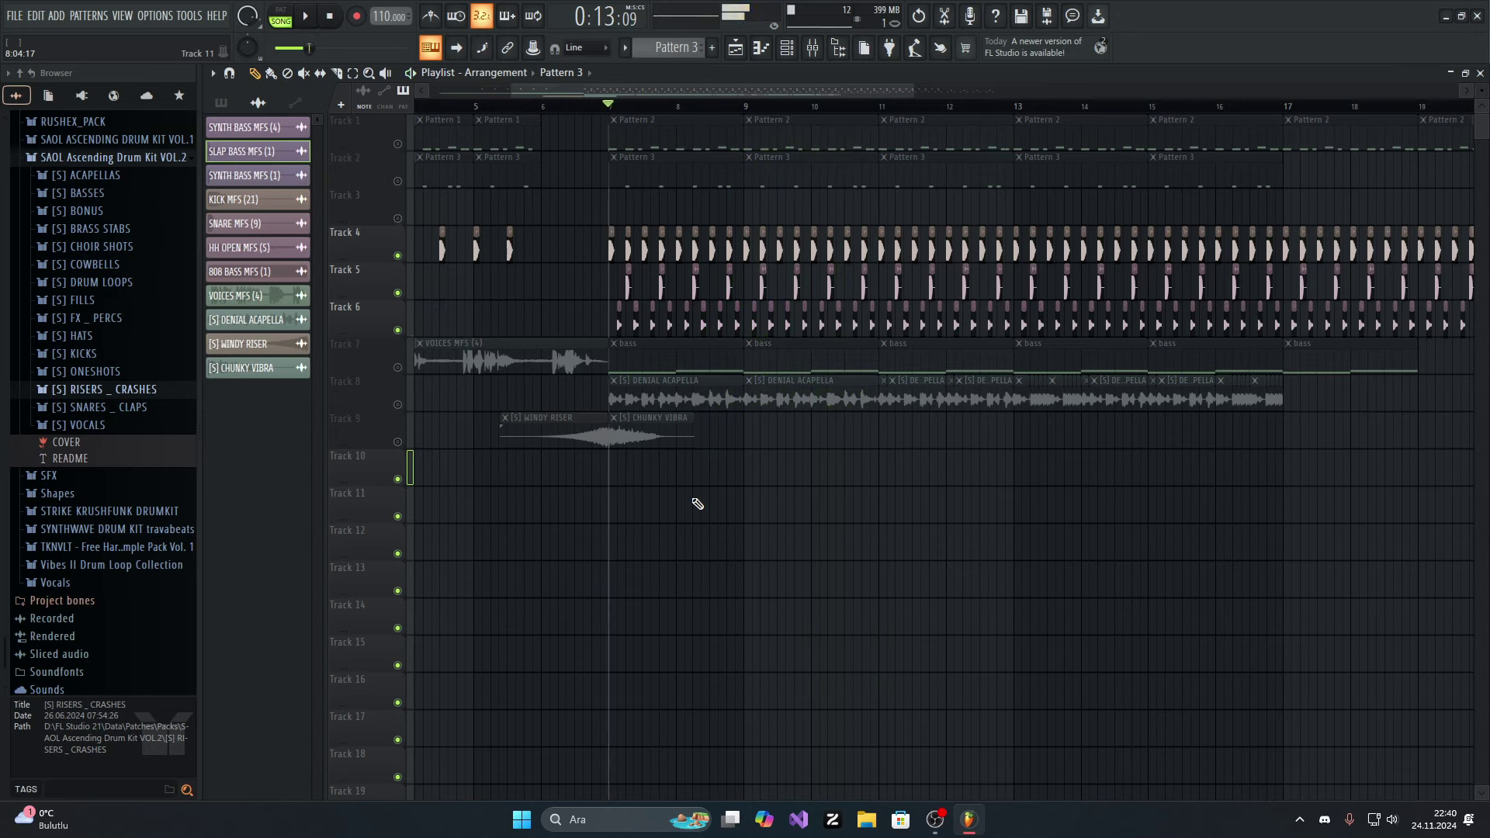
{"action": "key", "text": "space"}
Step: Mute drum tracks 4–6, unmute tracks 1 and 2, and play those patterns from bar 7 before stopping
{"action": "scroll", "coordinate": [627, 464], "scroll_direction": "down", "scroll_amount": 4}
{"action": "left_click_drag", "start_coordinate": [397, 330], "coordinate": [397, 246]}
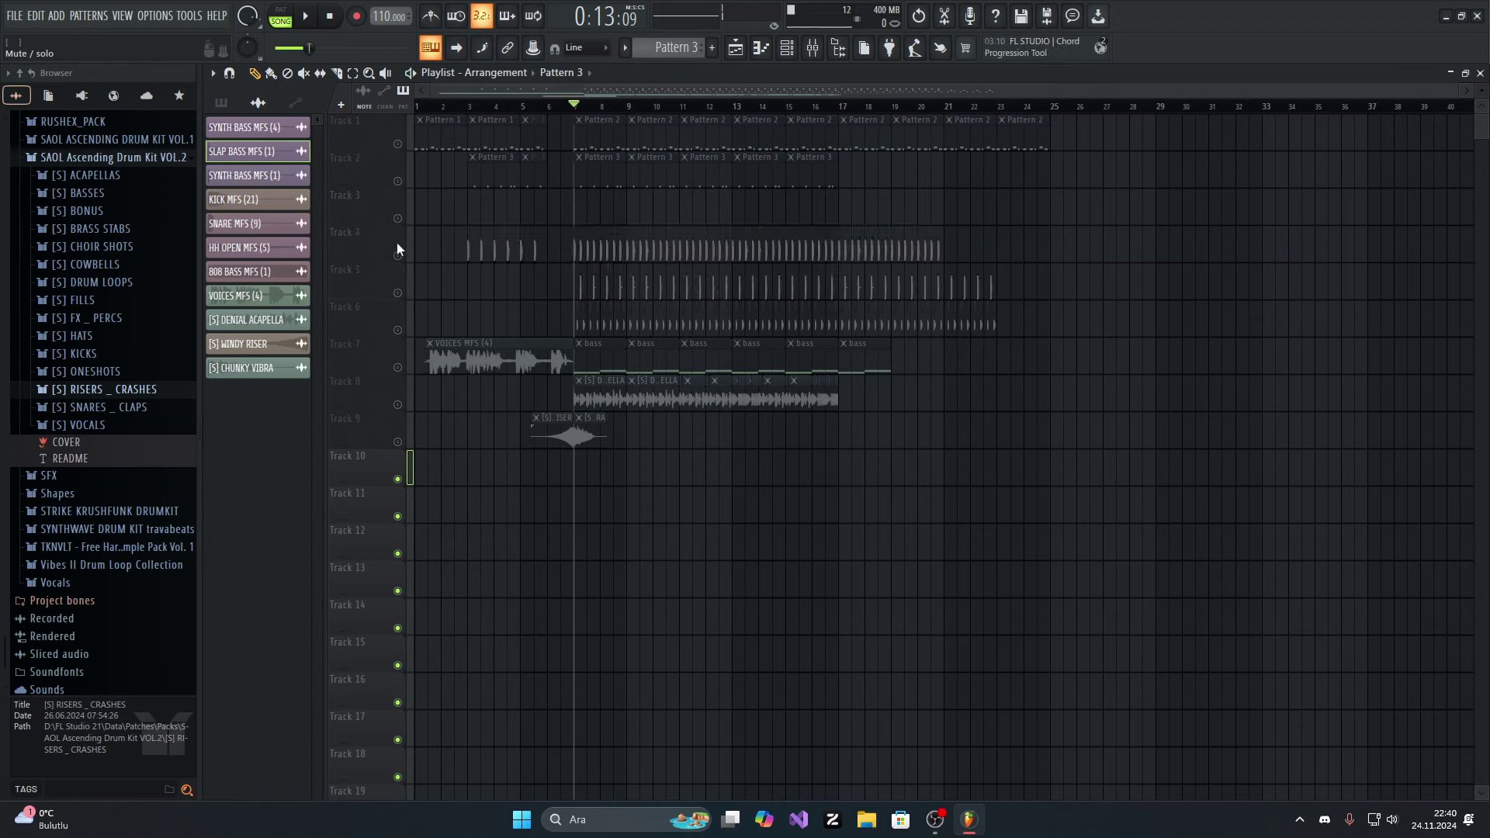
{"action": "left_click_drag", "start_coordinate": [398, 181], "coordinate": [397, 144]}
{"action": "key", "text": "space"}
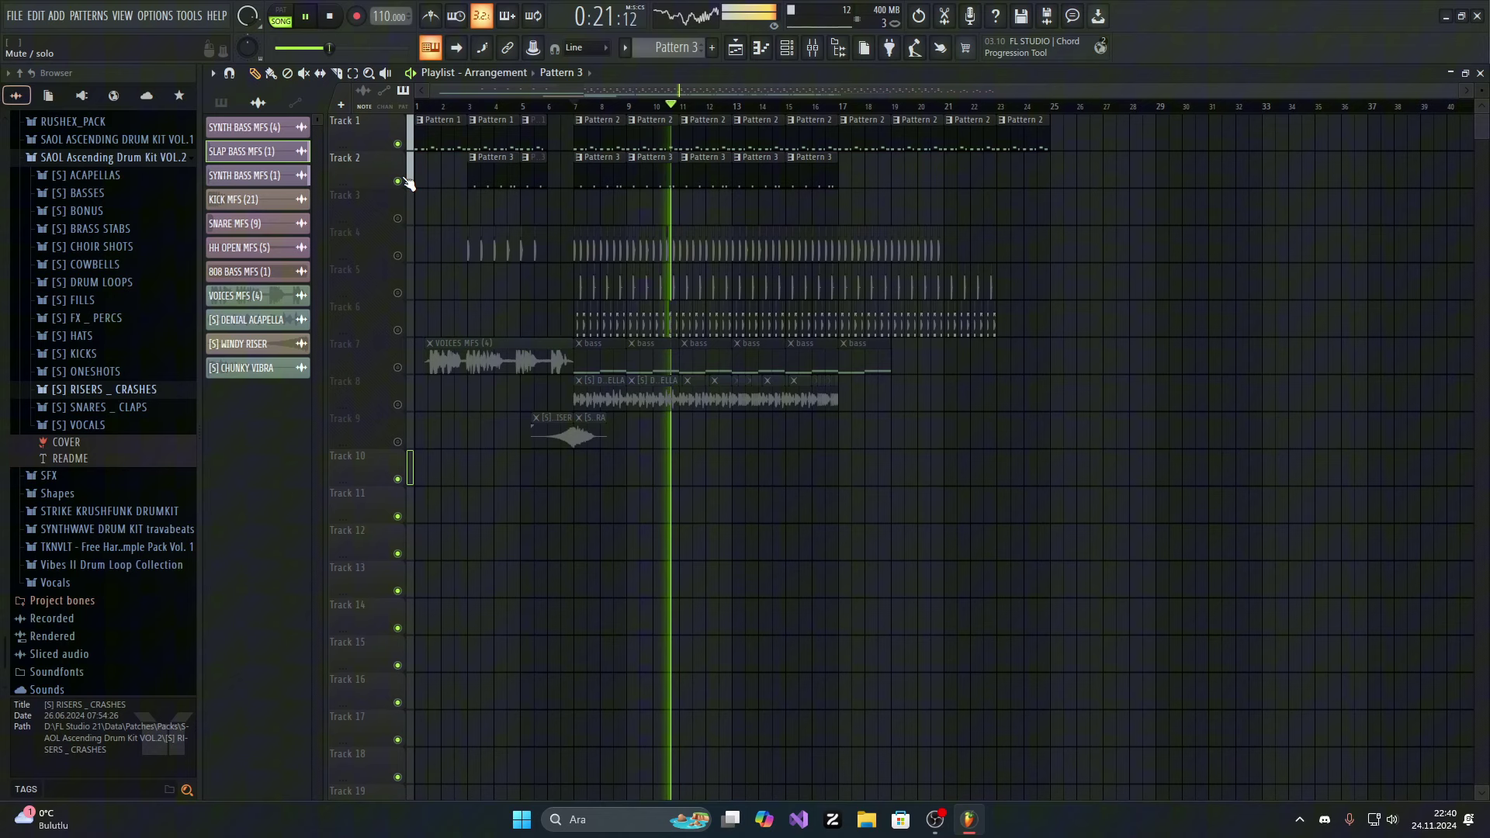
{"action": "key", "text": "space"}
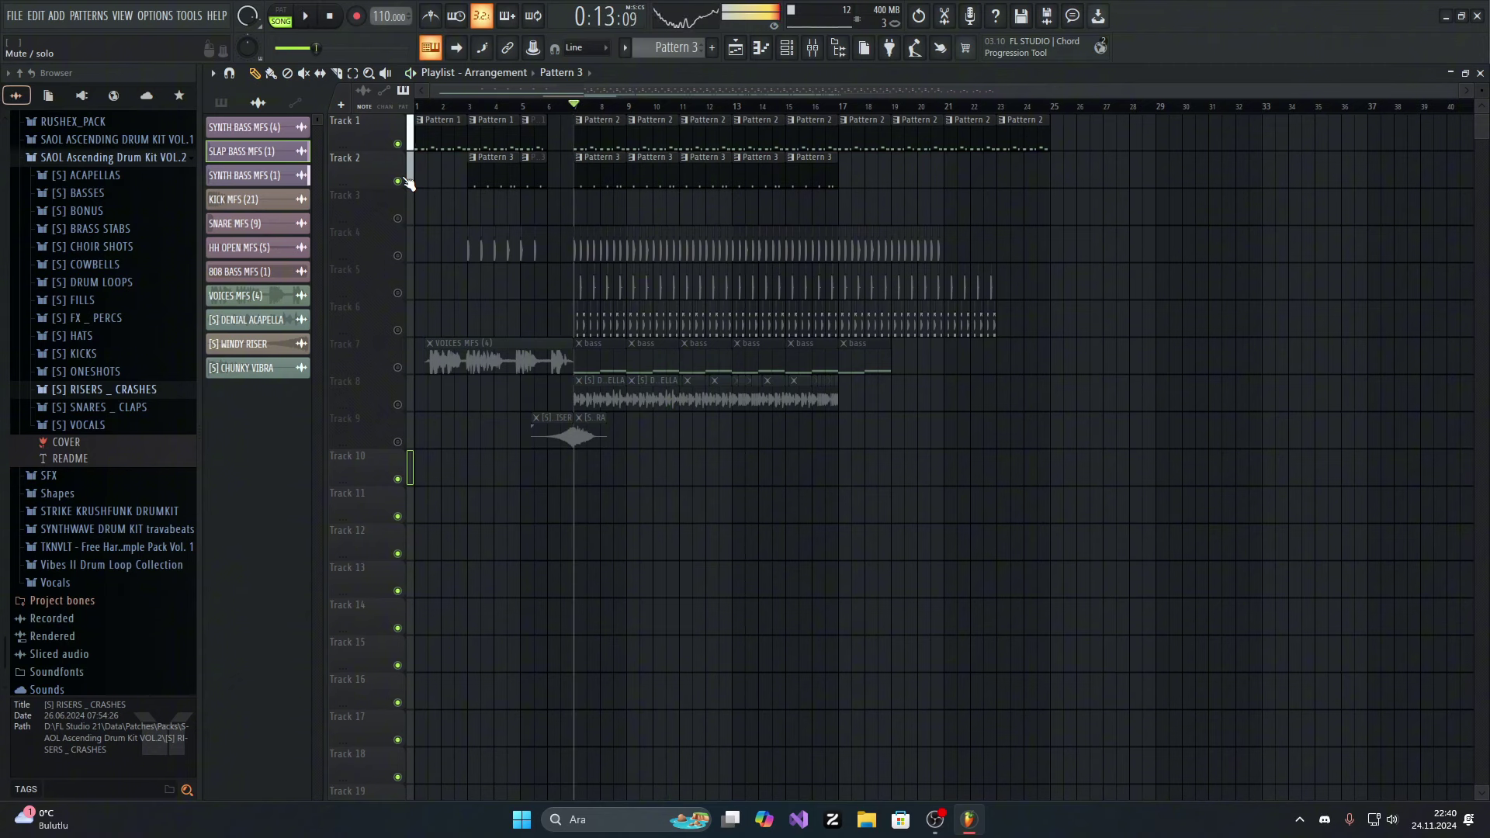
Step: Unmute tracks 3 through 9 so the whole arrangement is enabled, keeping track 2 on
{"action": "left_click", "coordinate": [400, 181]}
{"action": "left_click", "coordinate": [399, 180]}
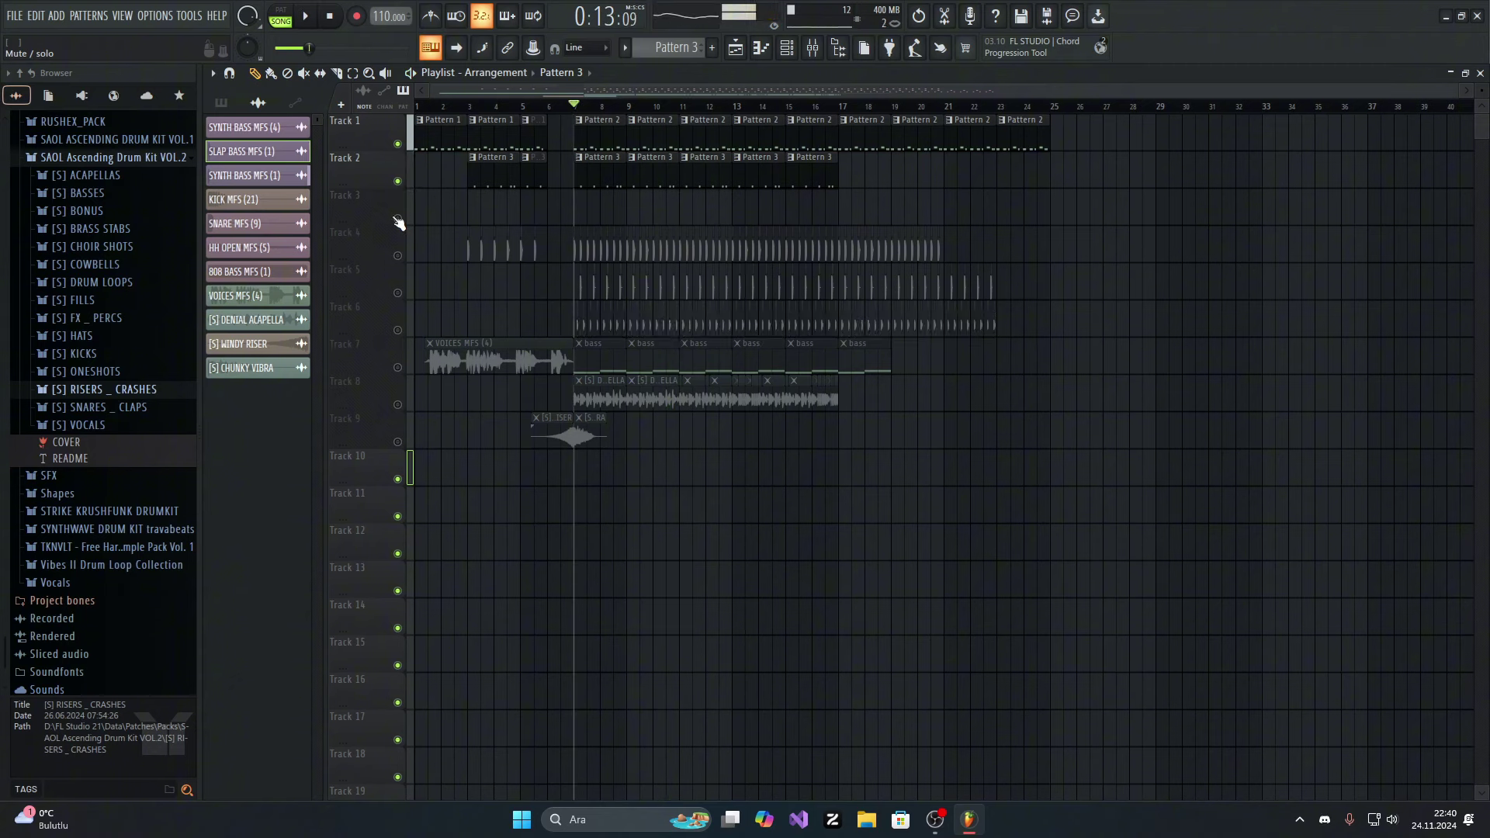
{"action": "left_click_drag", "start_coordinate": [397, 221], "coordinate": [399, 442]}
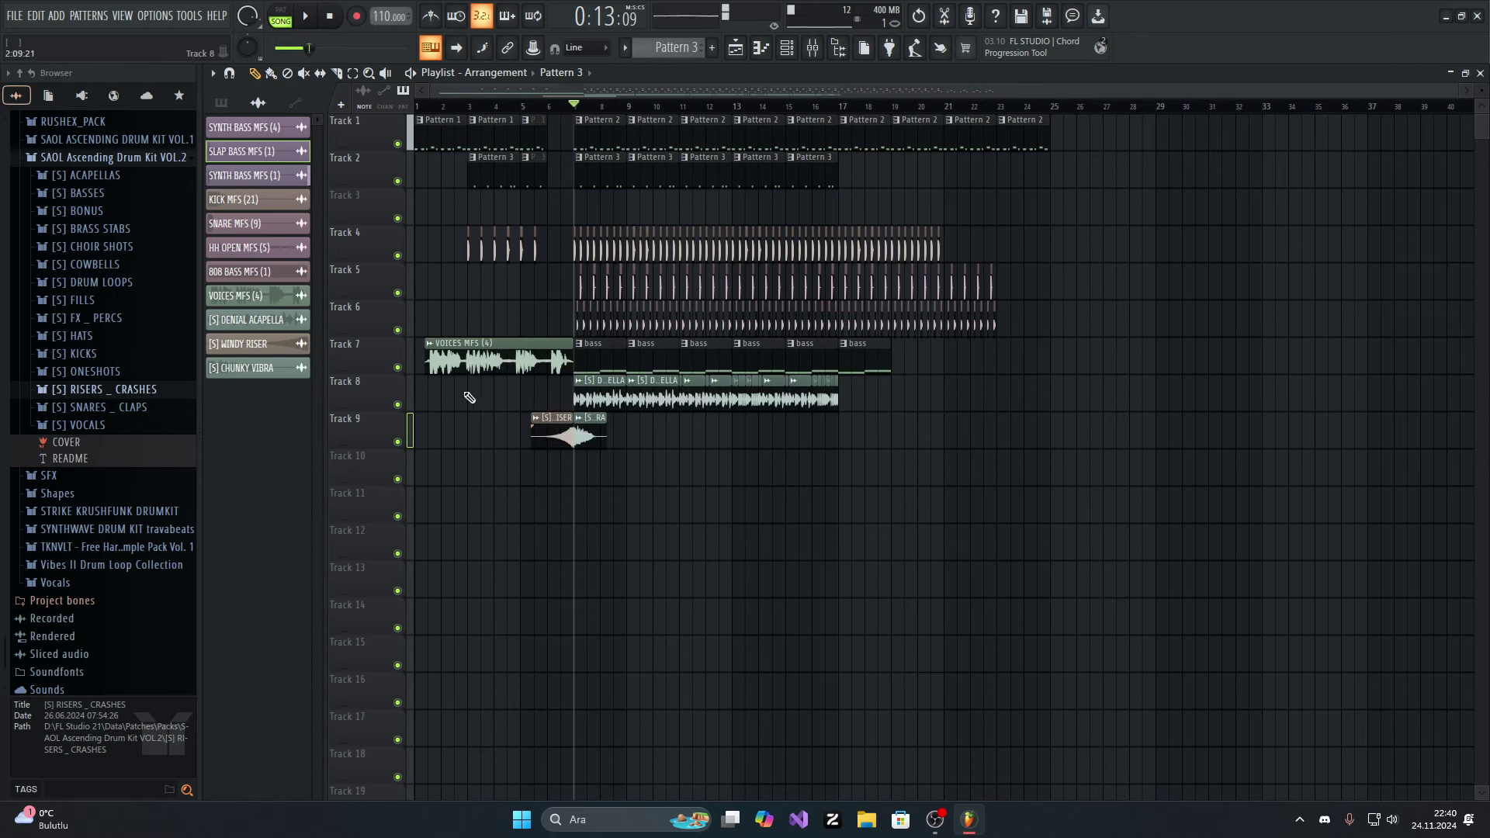
Step: Show the mixer and examine the effect chains of the insert tracks, including kick, 808, openhat, FX and ACAPELLA
{"action": "left_click", "coordinate": [815, 45]}
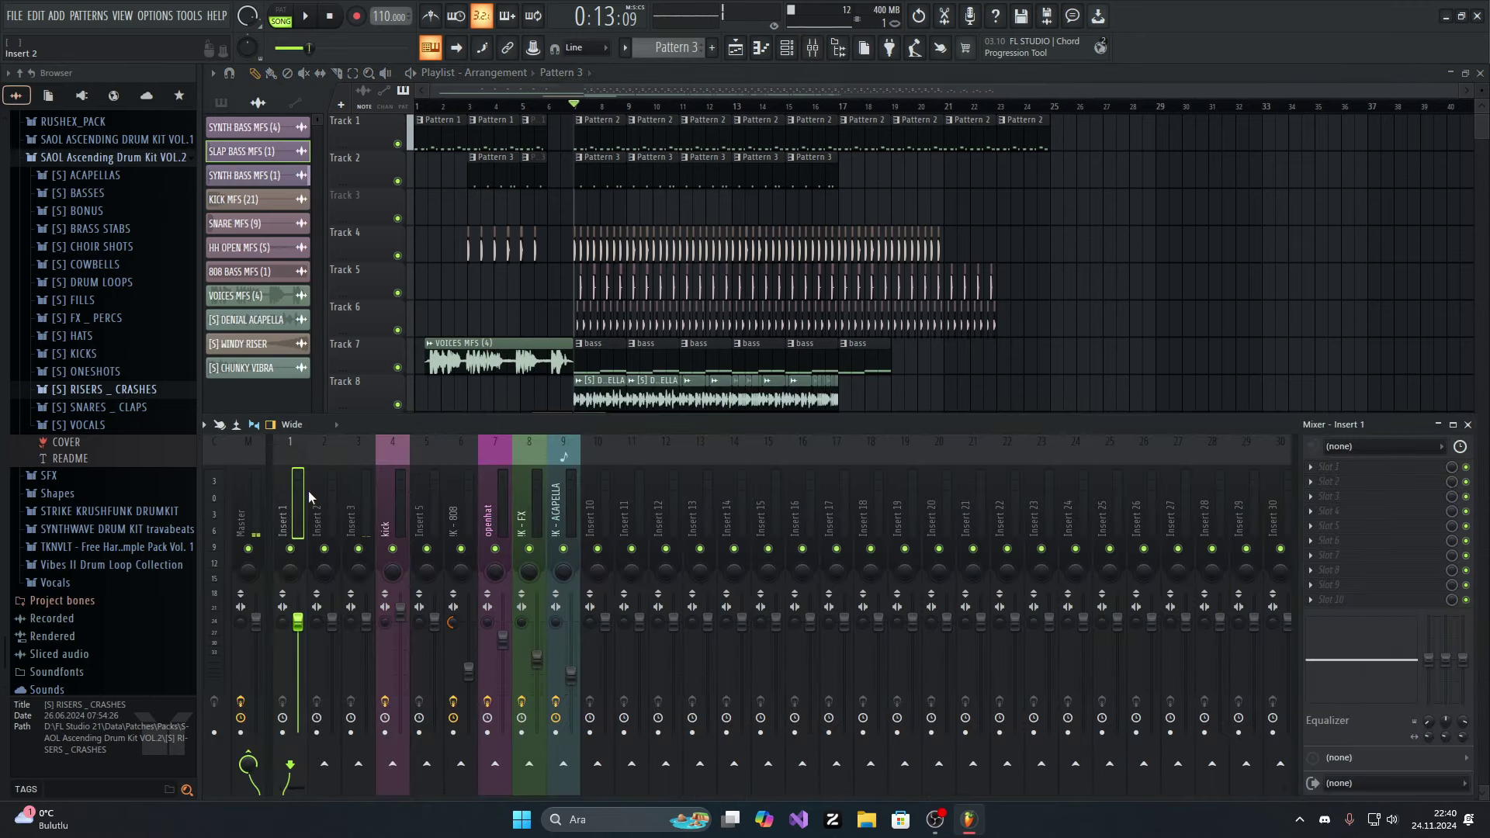
{"action": "left_click", "coordinate": [337, 474]}
{"action": "left_click", "coordinate": [360, 488]}
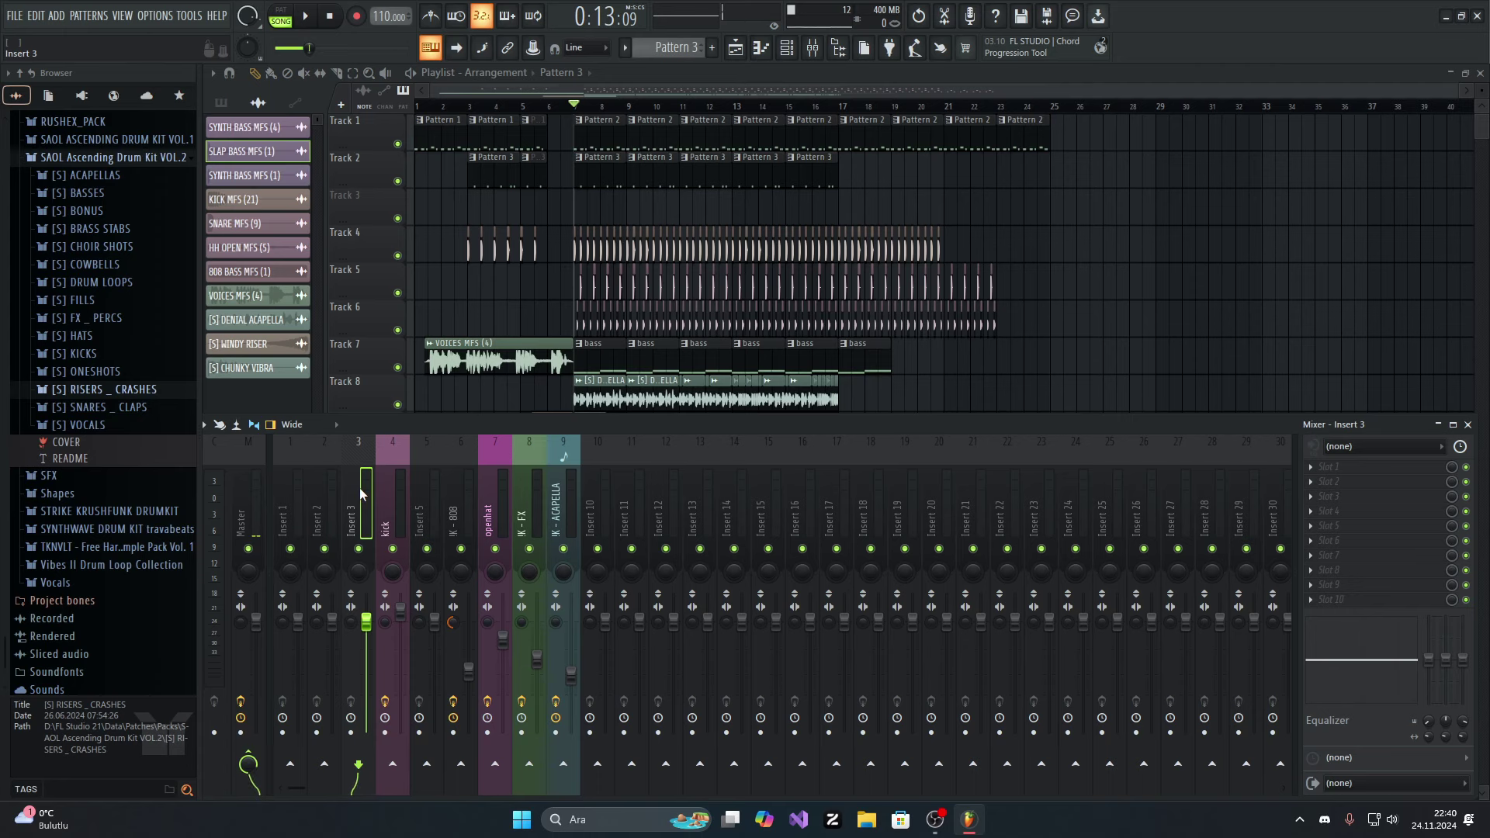
{"action": "left_click", "coordinate": [392, 487]}
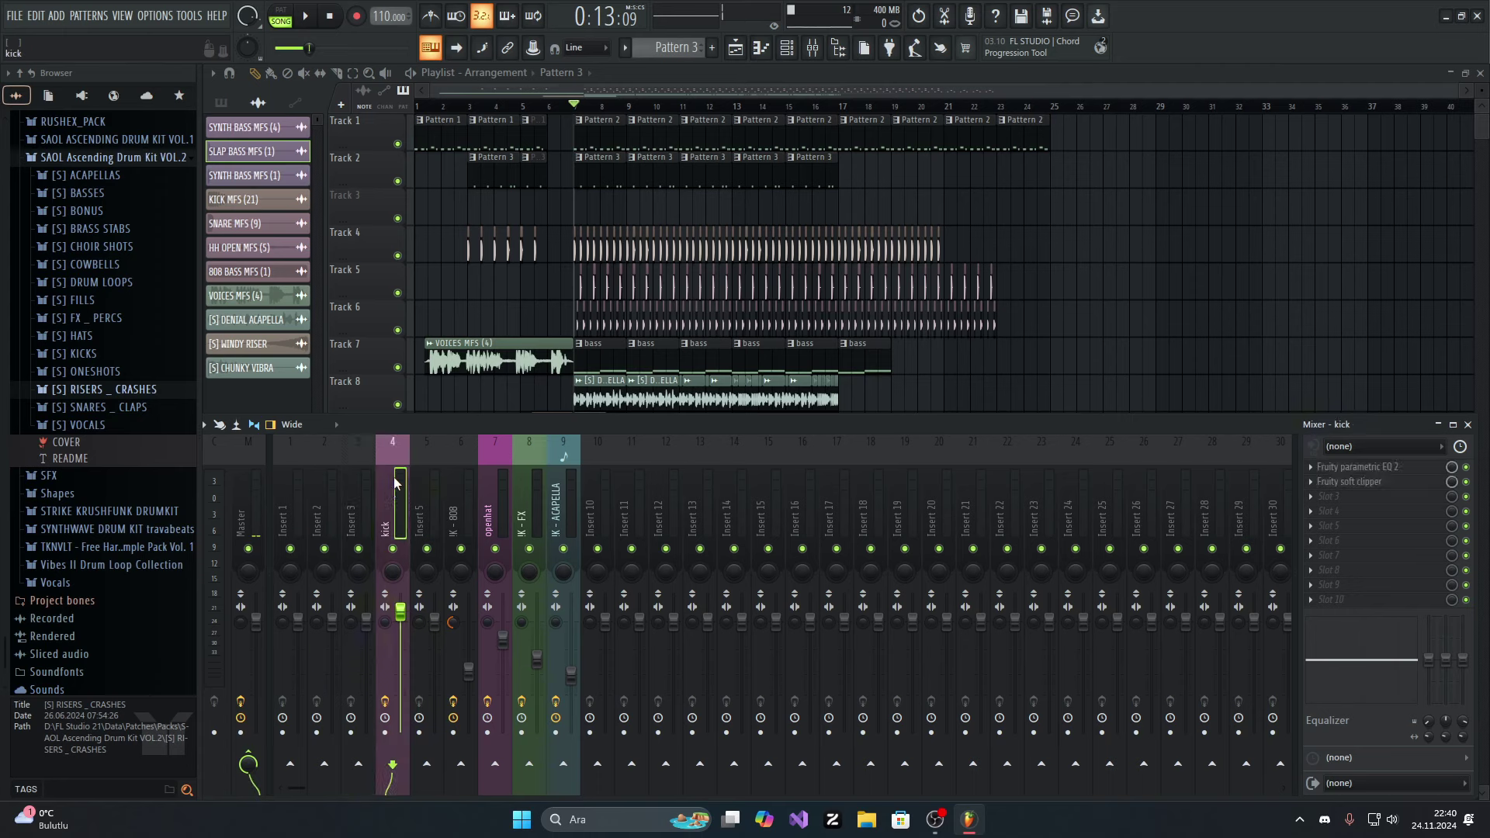
{"action": "left_click", "coordinate": [419, 490]}
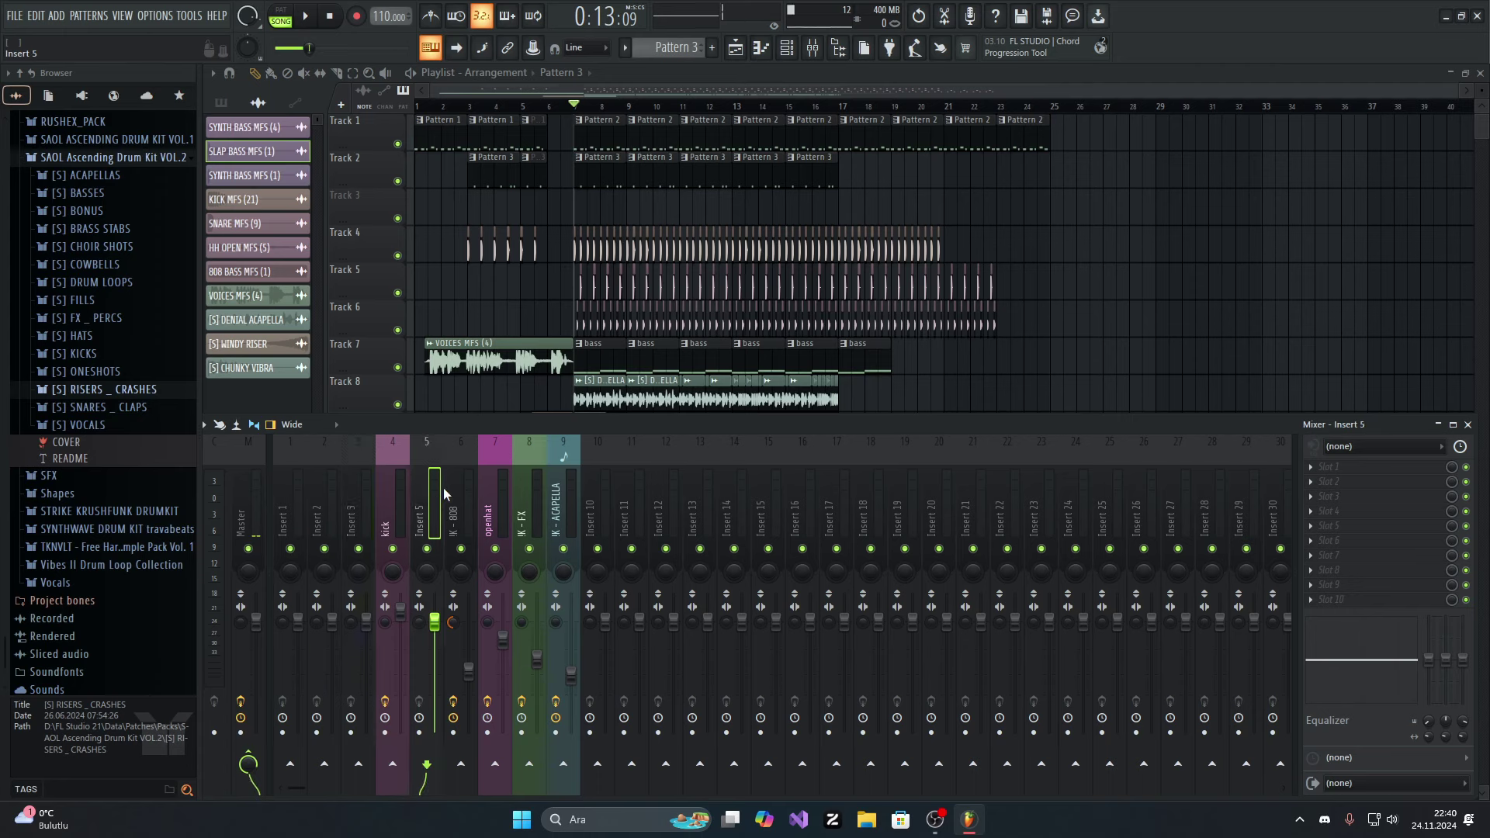
{"action": "left_click", "coordinate": [464, 504]}
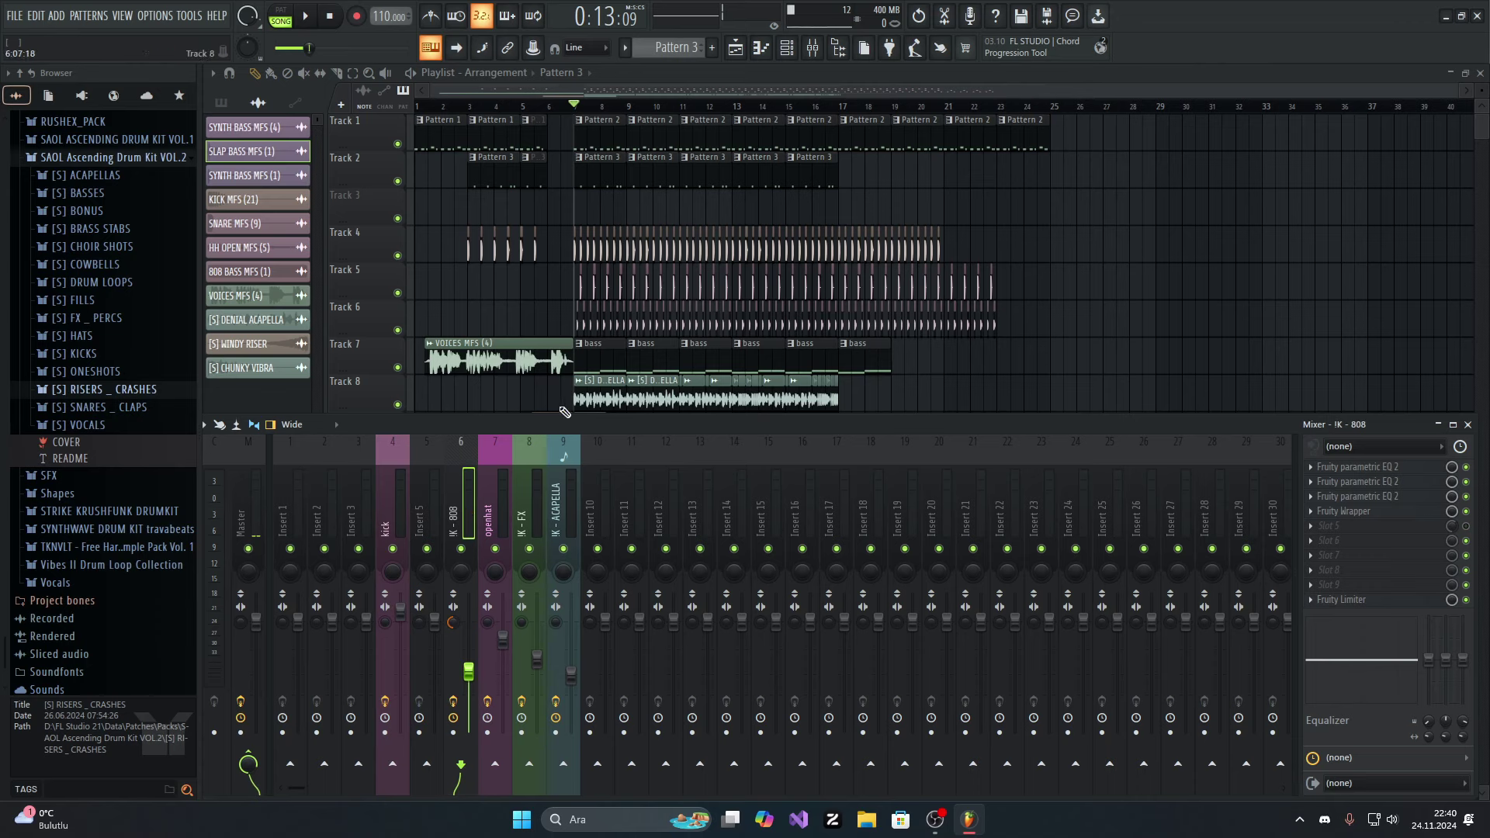
{"action": "left_click", "coordinate": [505, 503]}
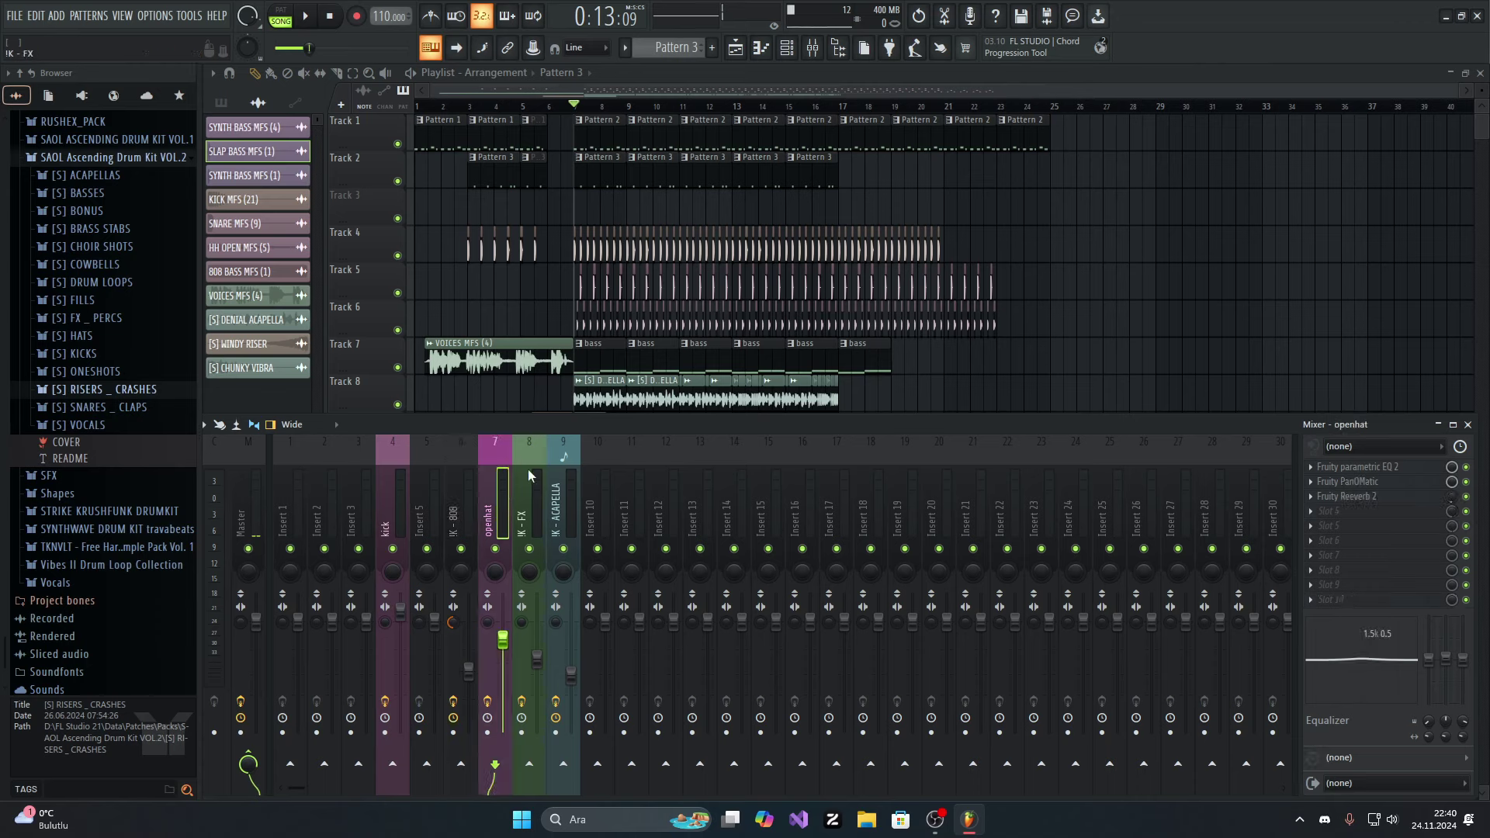
{"action": "left_click", "coordinate": [524, 501]}
{"action": "left_click", "coordinate": [563, 504]}
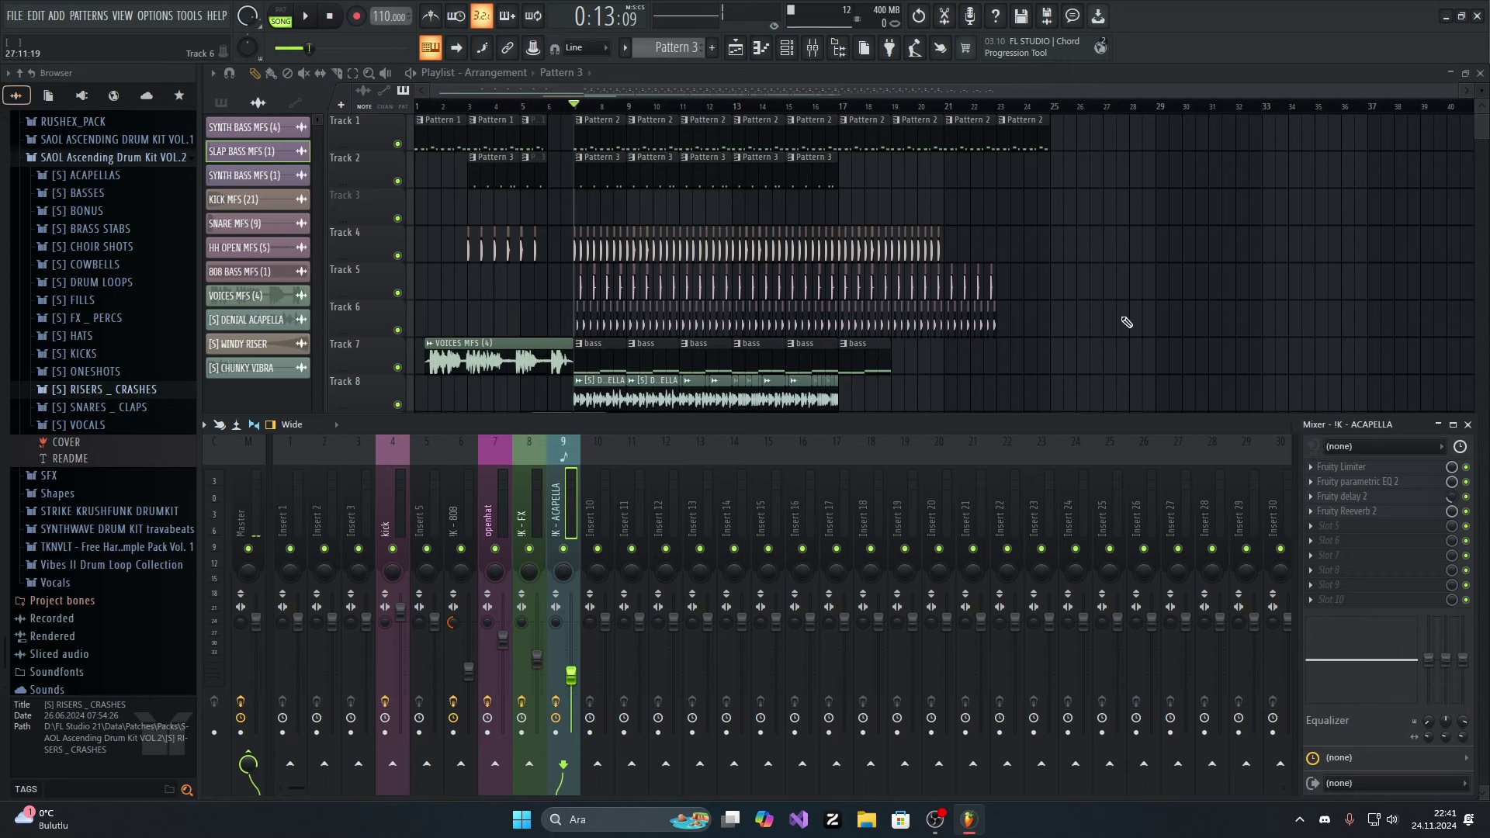
Step: Examine the Master effect chain and its Tape Cassette 2 settings, then close the plugin and the mixer
{"action": "left_click", "coordinate": [252, 501]}
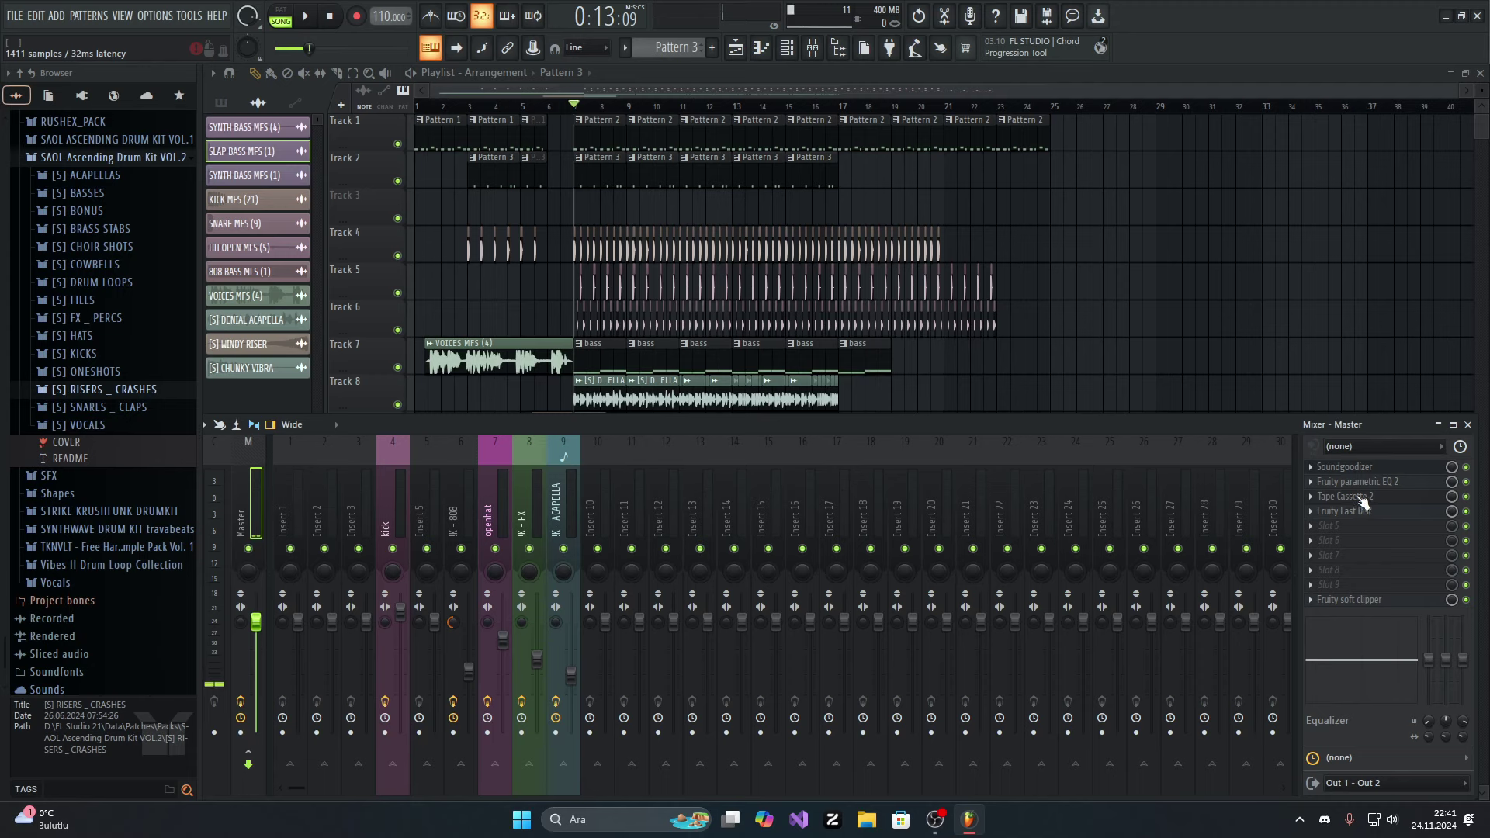
{"action": "left_click", "coordinate": [1366, 496]}
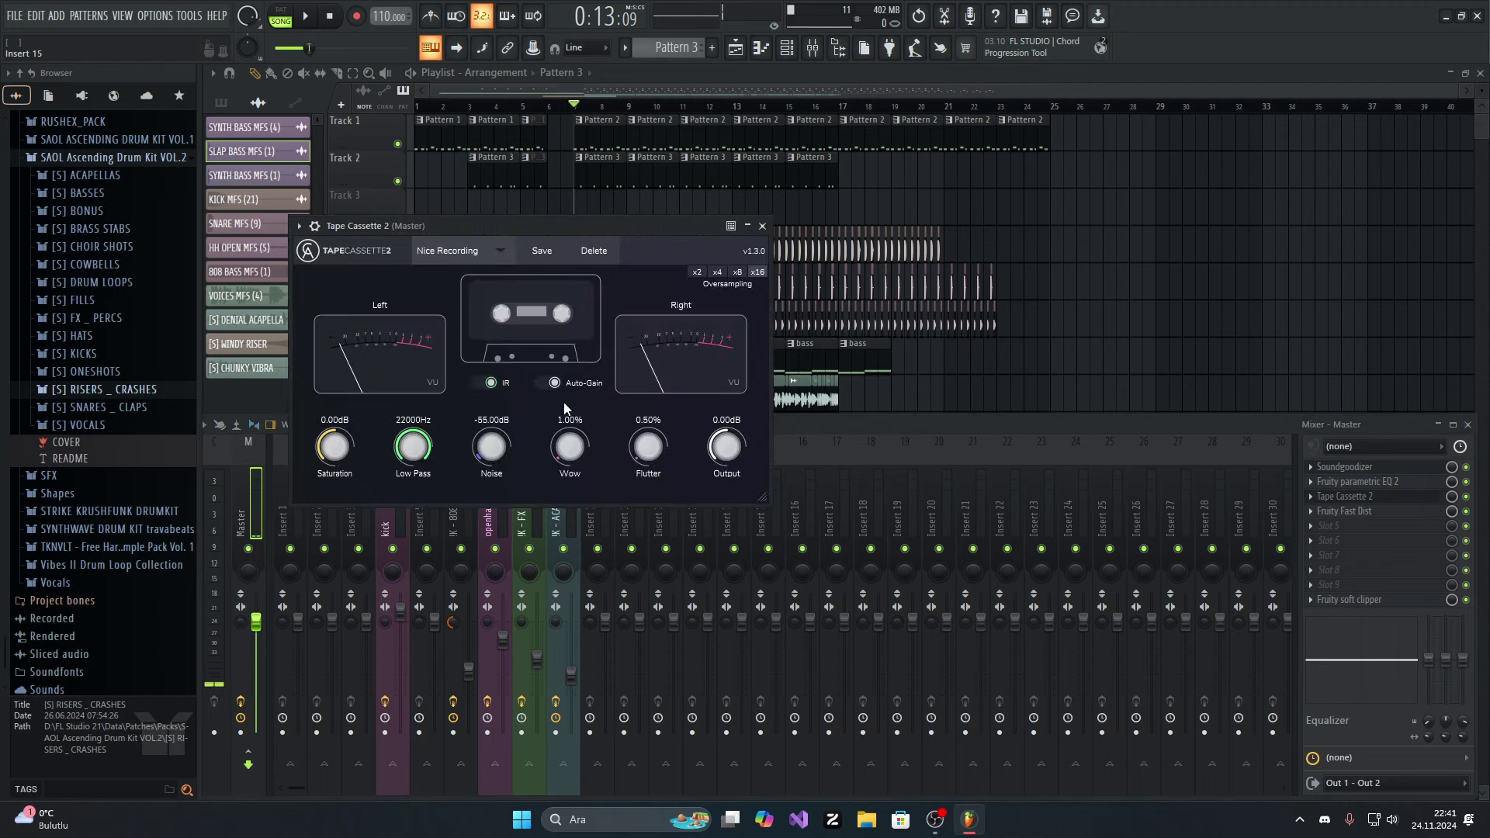
{"action": "left_click_drag", "start_coordinate": [436, 227], "coordinate": [625, 203]}
{"action": "left_click", "coordinate": [952, 200]}
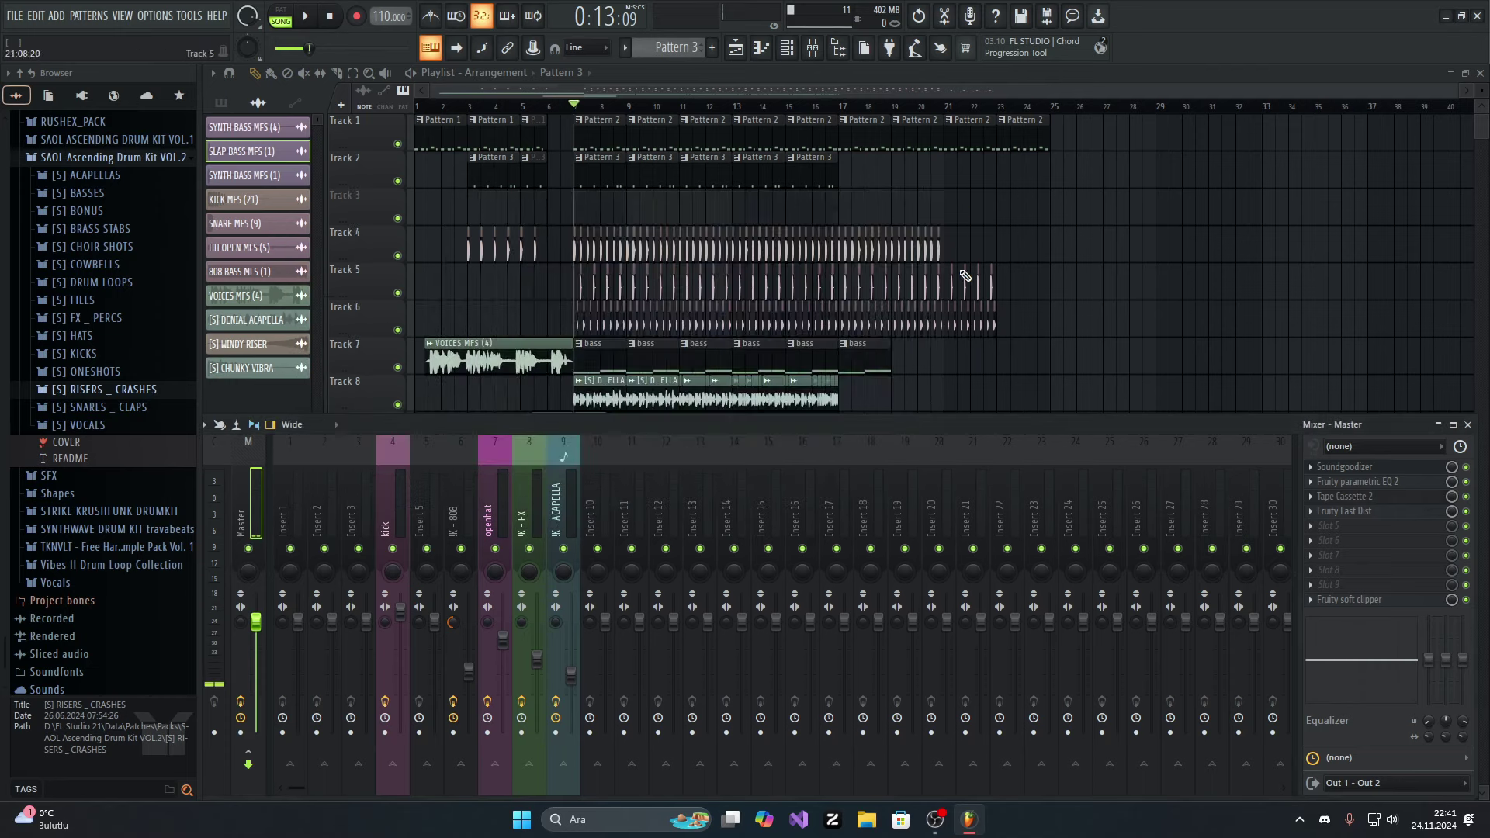
{"action": "left_click", "coordinate": [1468, 424]}
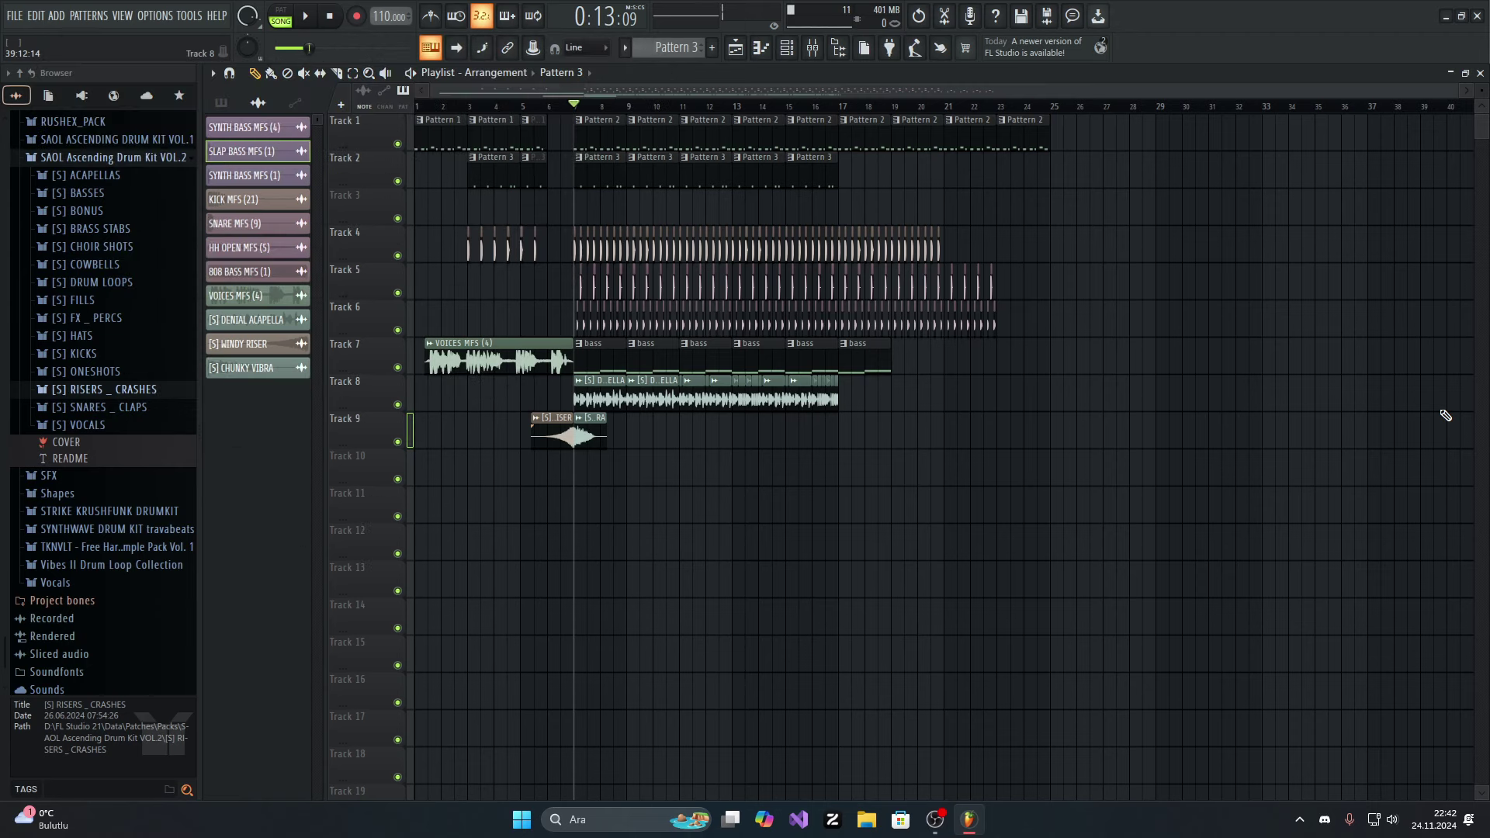
Step: Open the bass pattern's 808 BASS MFS (1) notes in the piano roll, play them back, stop, and look over the notes
{"action": "double_click", "coordinate": [598, 366]}
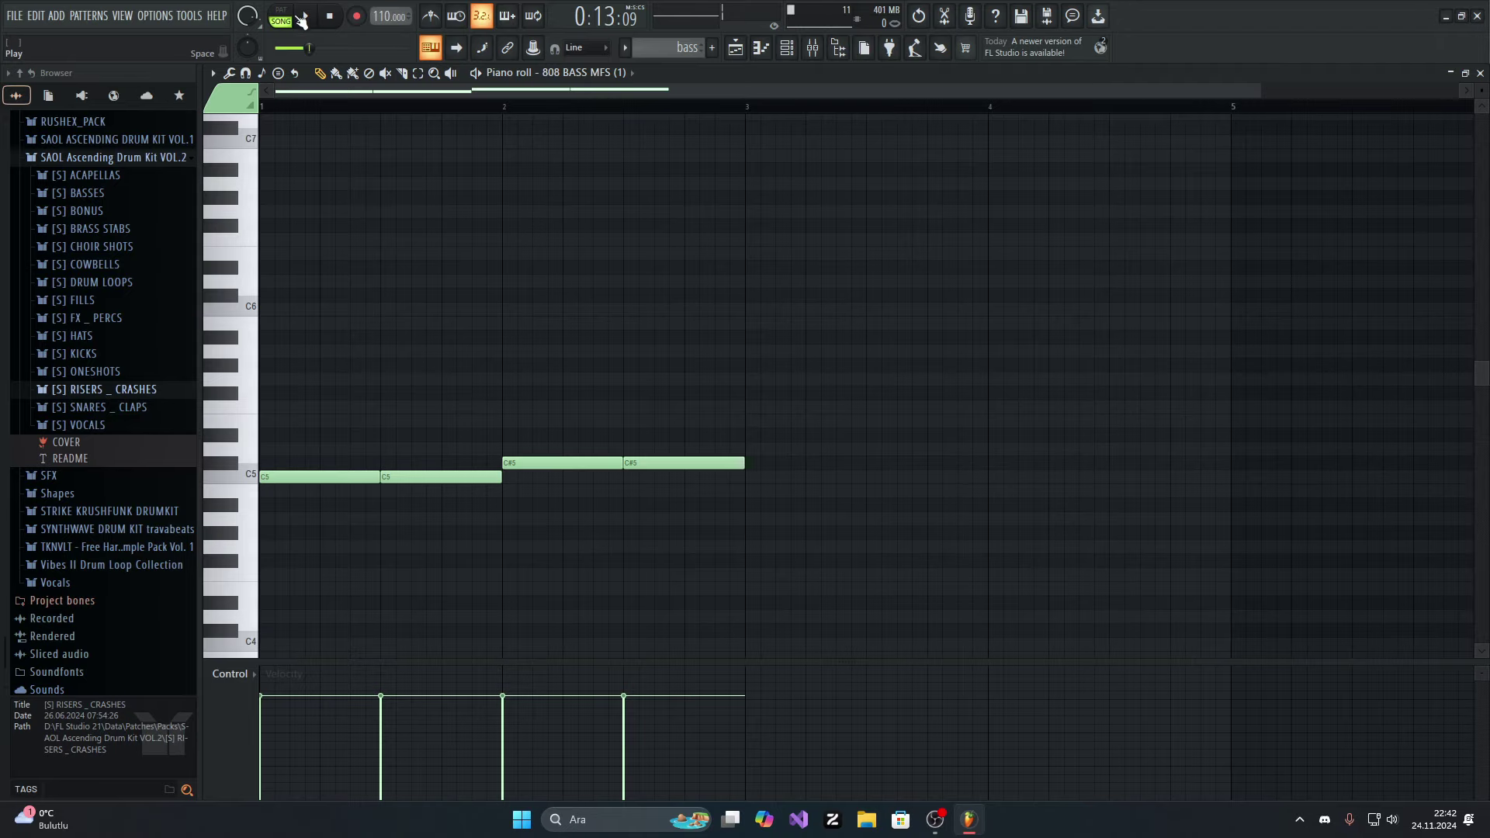
{"action": "key", "text": "space"}
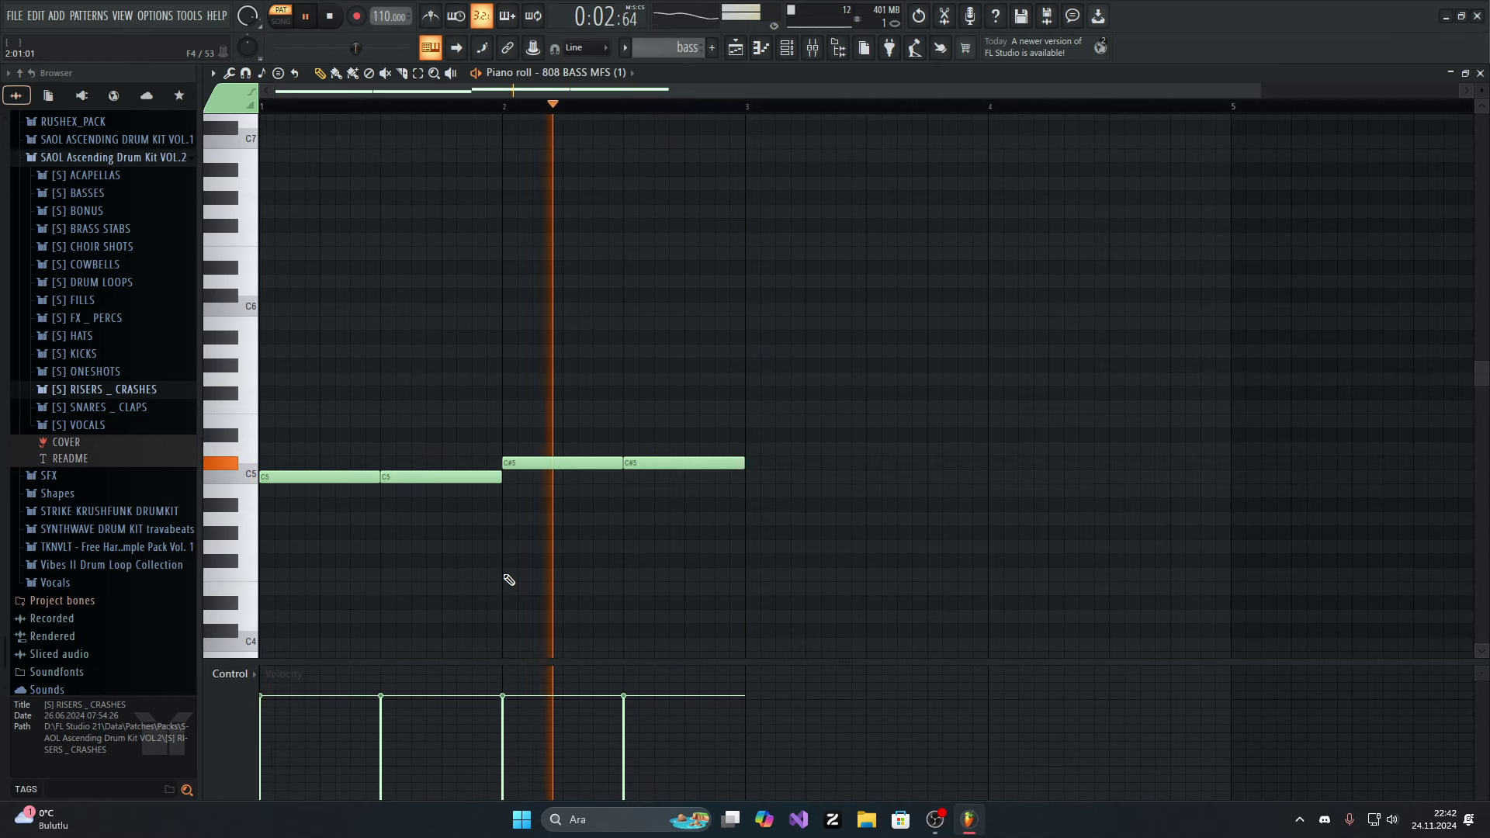
{"action": "key", "text": "space"}
{"action": "scroll", "coordinate": [656, 566], "scroll_direction": "down", "scroll_amount": 7}
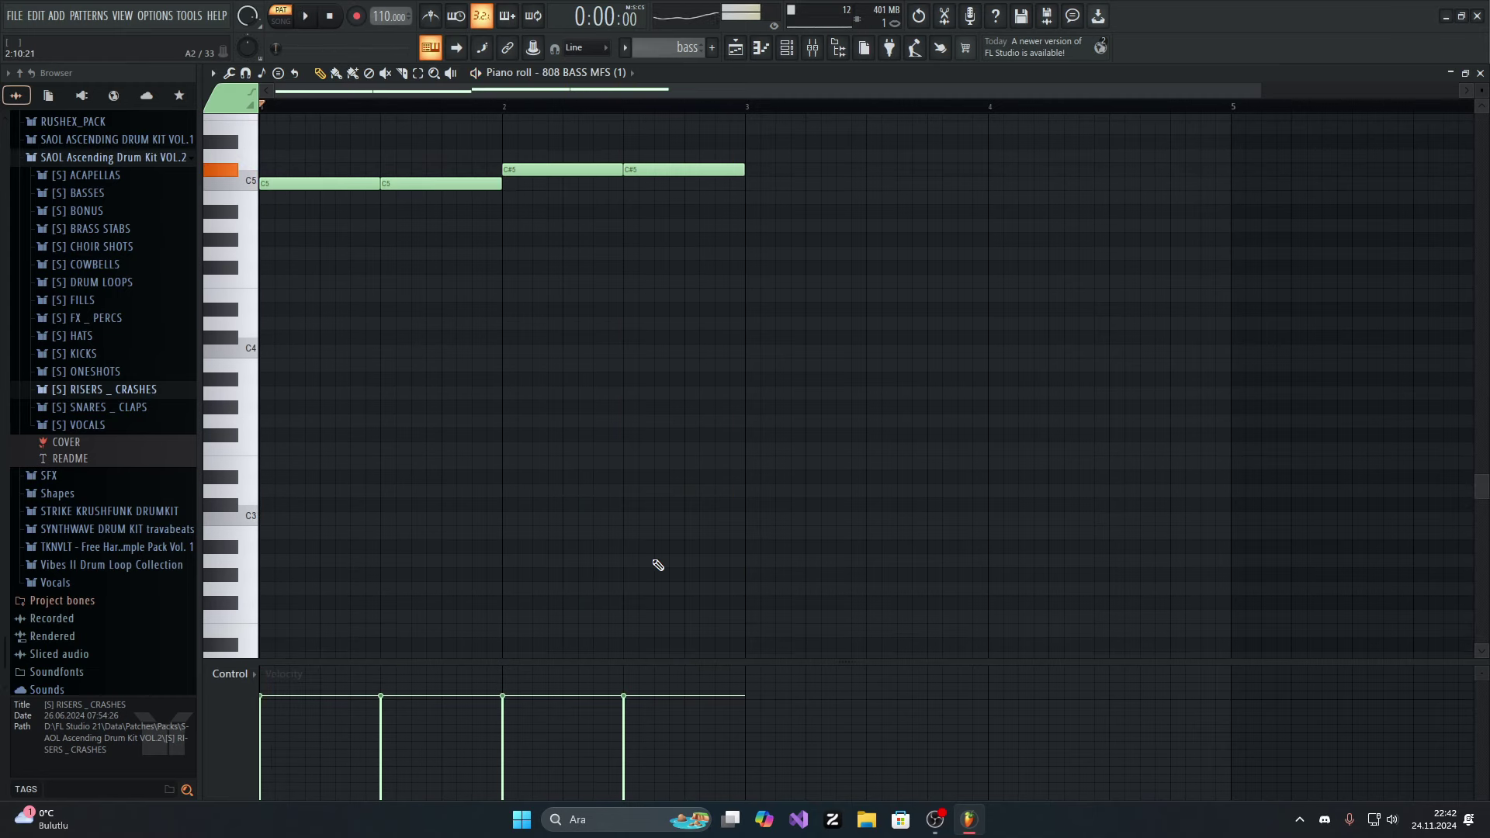
{"action": "scroll", "coordinate": [656, 233], "scroll_direction": "up", "scroll_amount": 7}
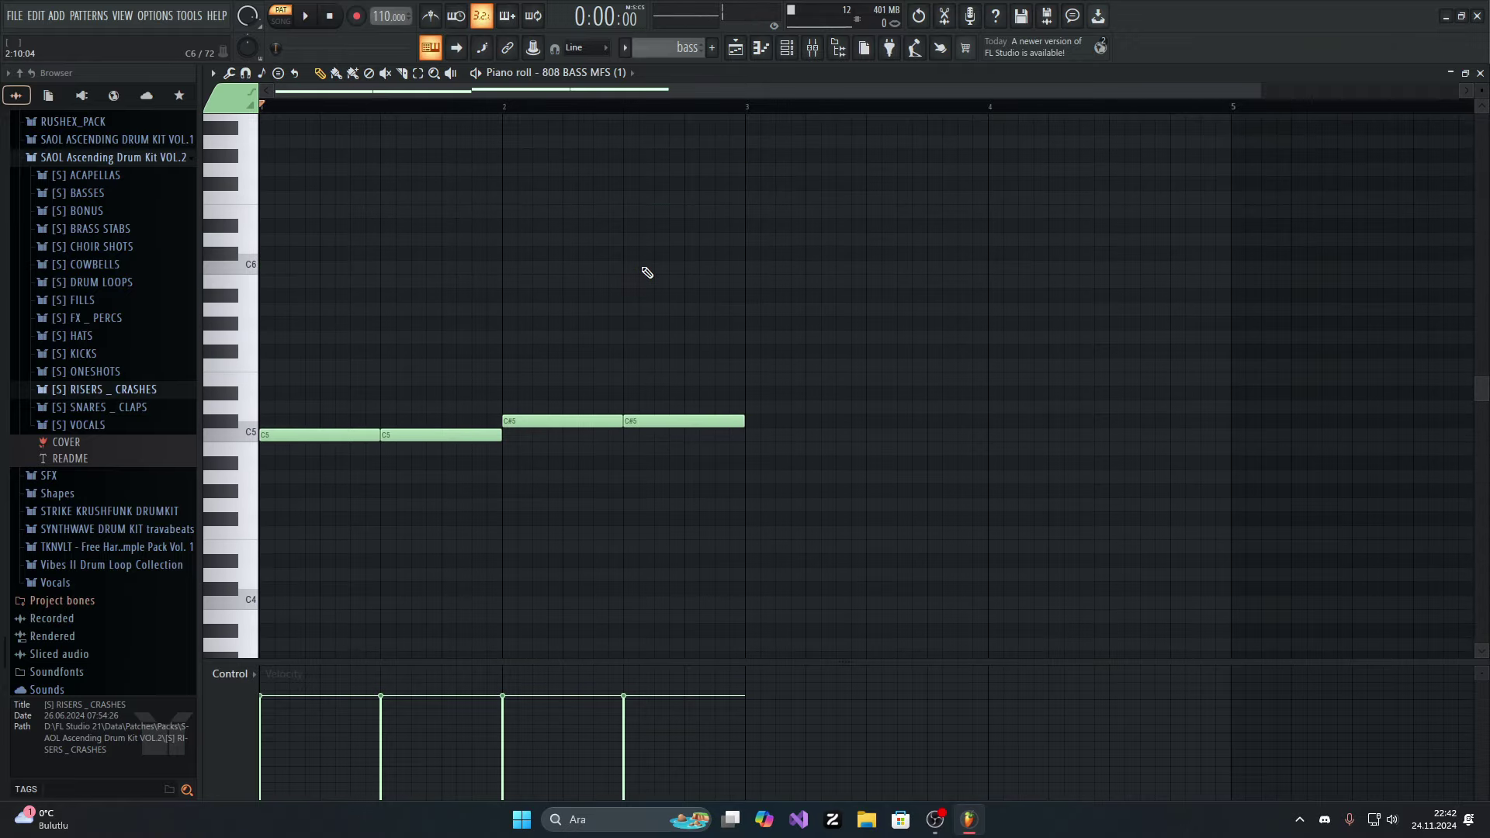
{"action": "scroll", "coordinate": [644, 268], "scroll_direction": "down", "scroll_amount": 4}
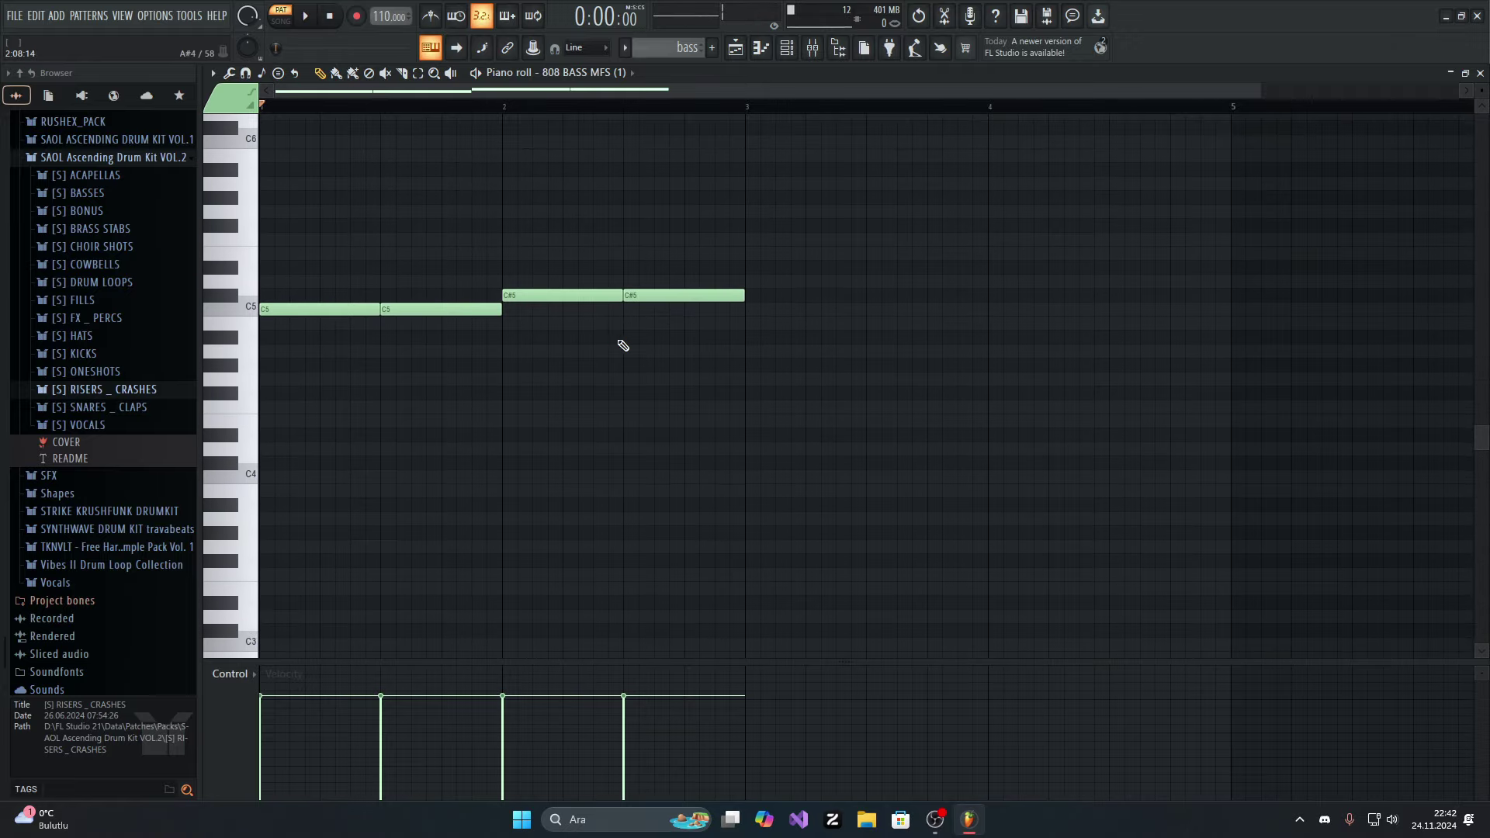
{"action": "scroll", "coordinate": [622, 343], "scroll_direction": "up", "scroll_amount": 1}
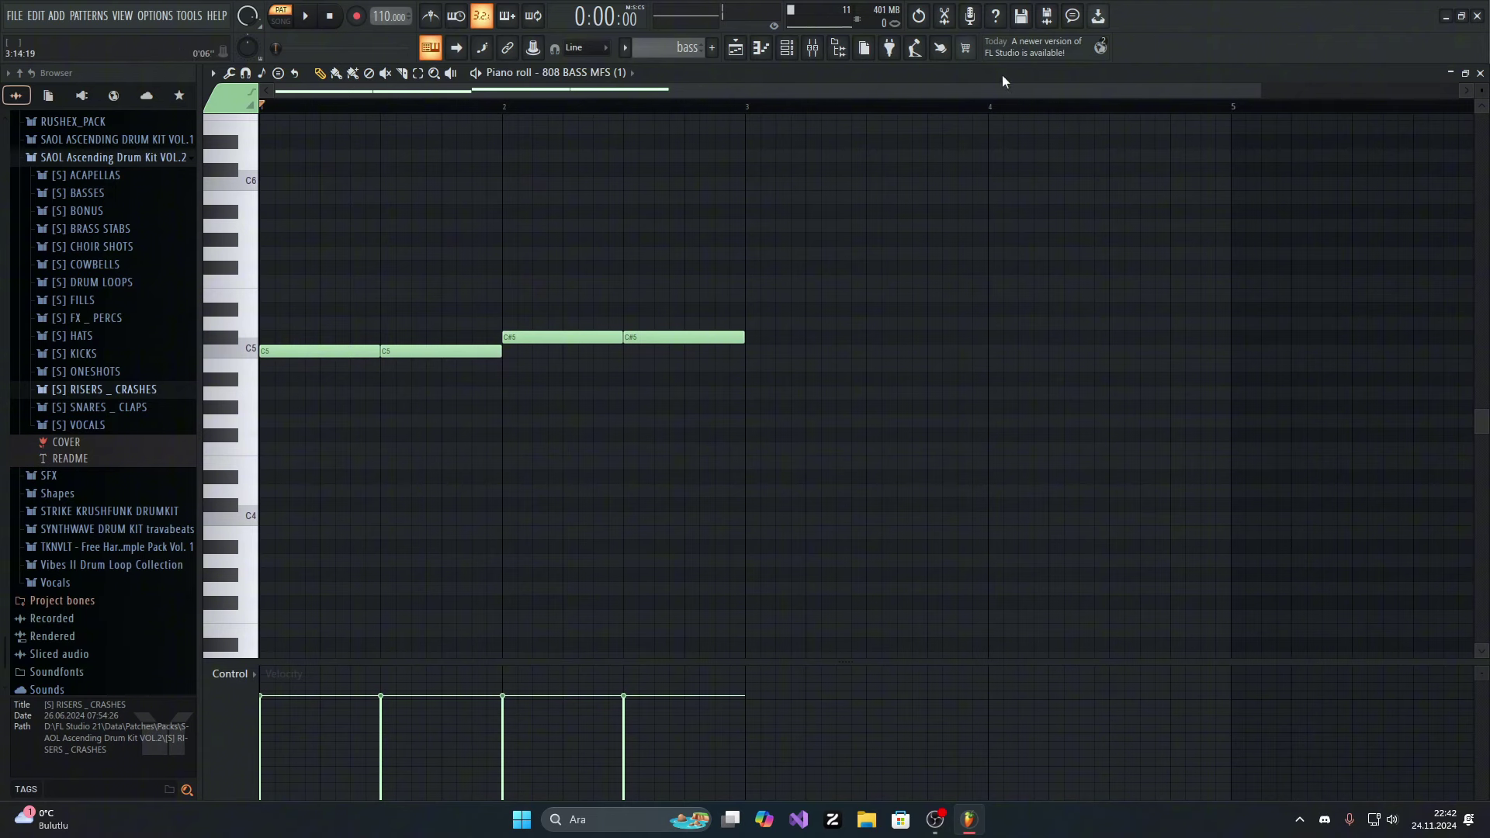
{"action": "scroll", "coordinate": [612, 335], "scroll_direction": "up", "scroll_amount": 3}
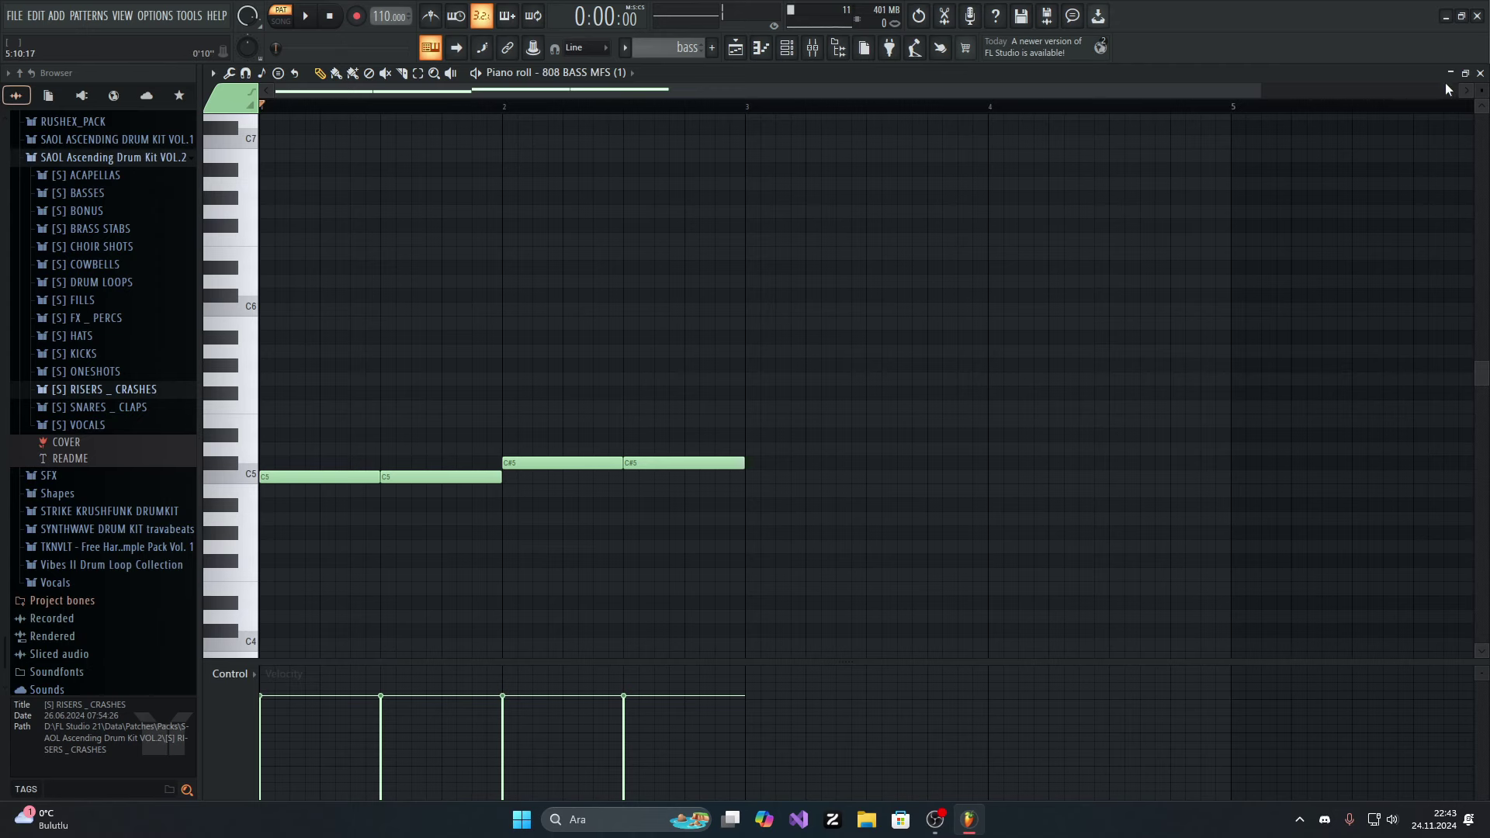
Step: Return to the Playlist and view the second Fruity parametric EQ 2 on the 808 mixer track, then close it
{"action": "key", "text": "F5"}
{"action": "key", "text": "F9"}
{"action": "left_click", "coordinate": [1357, 481]}
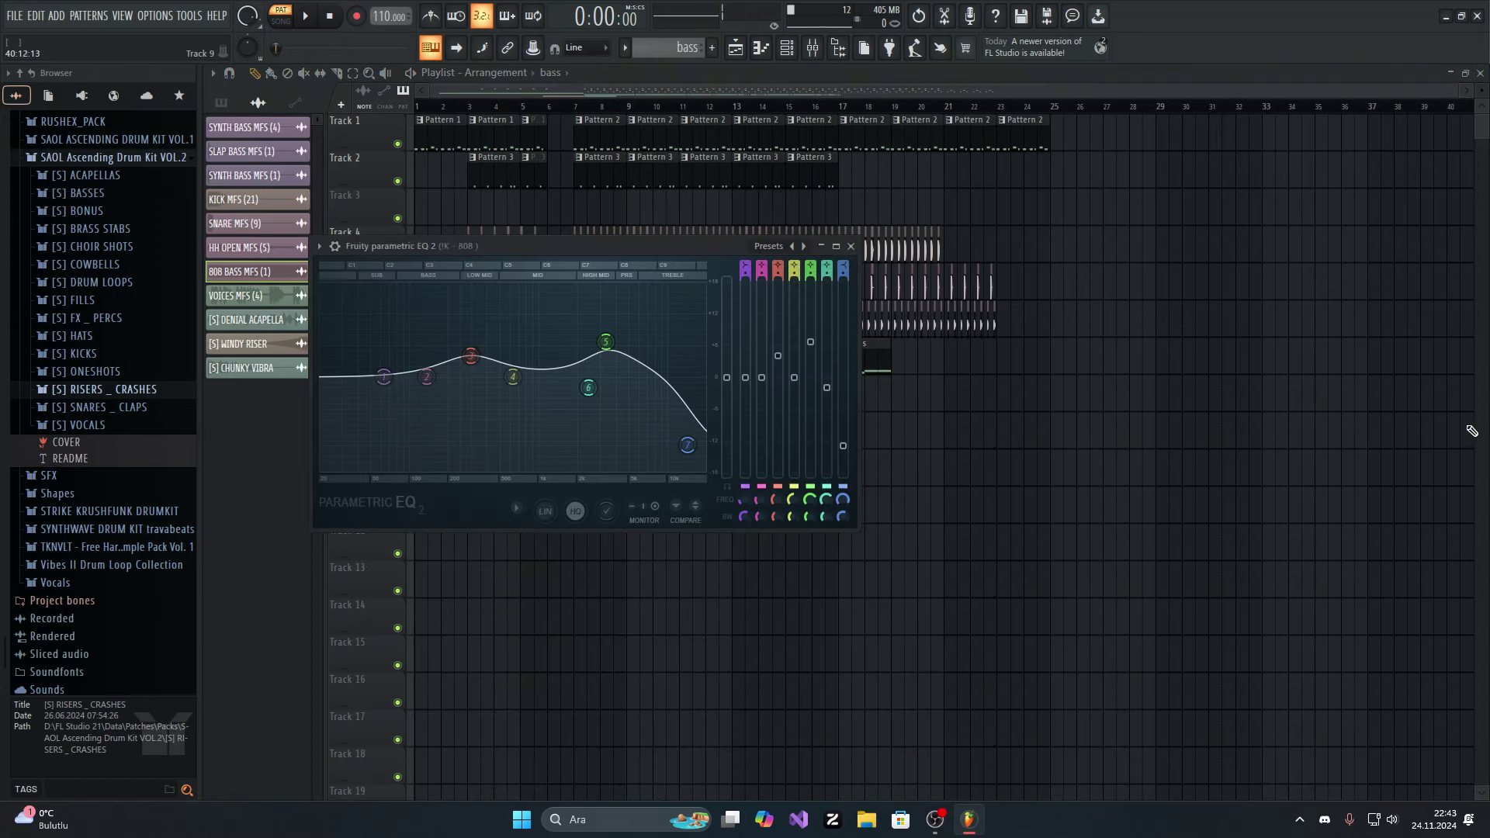
{"action": "left_click", "coordinate": [851, 246]}
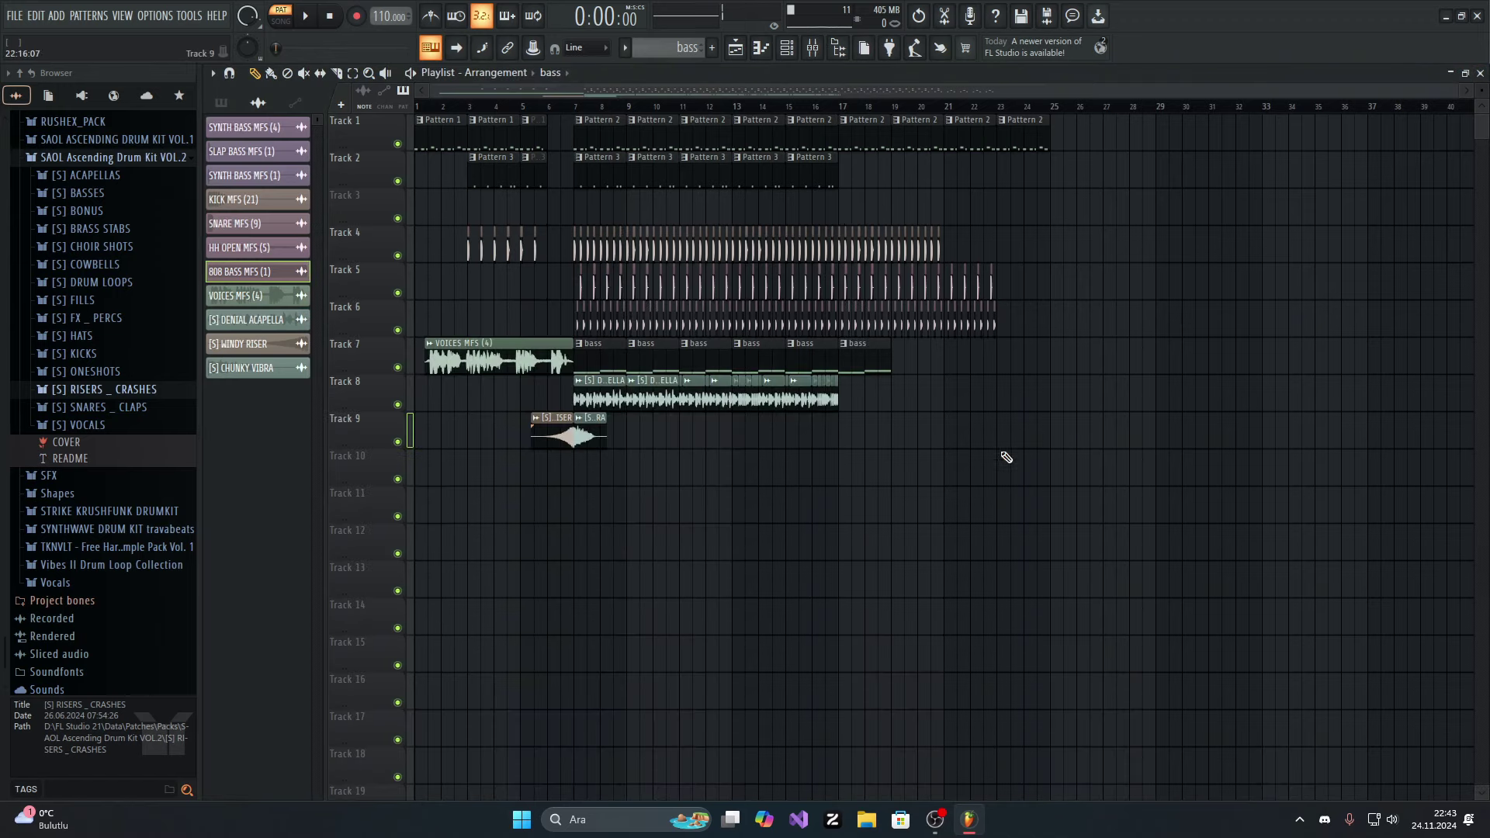
Step: Collapse the SAOL Ascending Drum Kit VOL.1 and VOL.2 folders in the sample browser
{"action": "scroll", "coordinate": [122, 253], "scroll_direction": "up", "scroll_amount": 3}
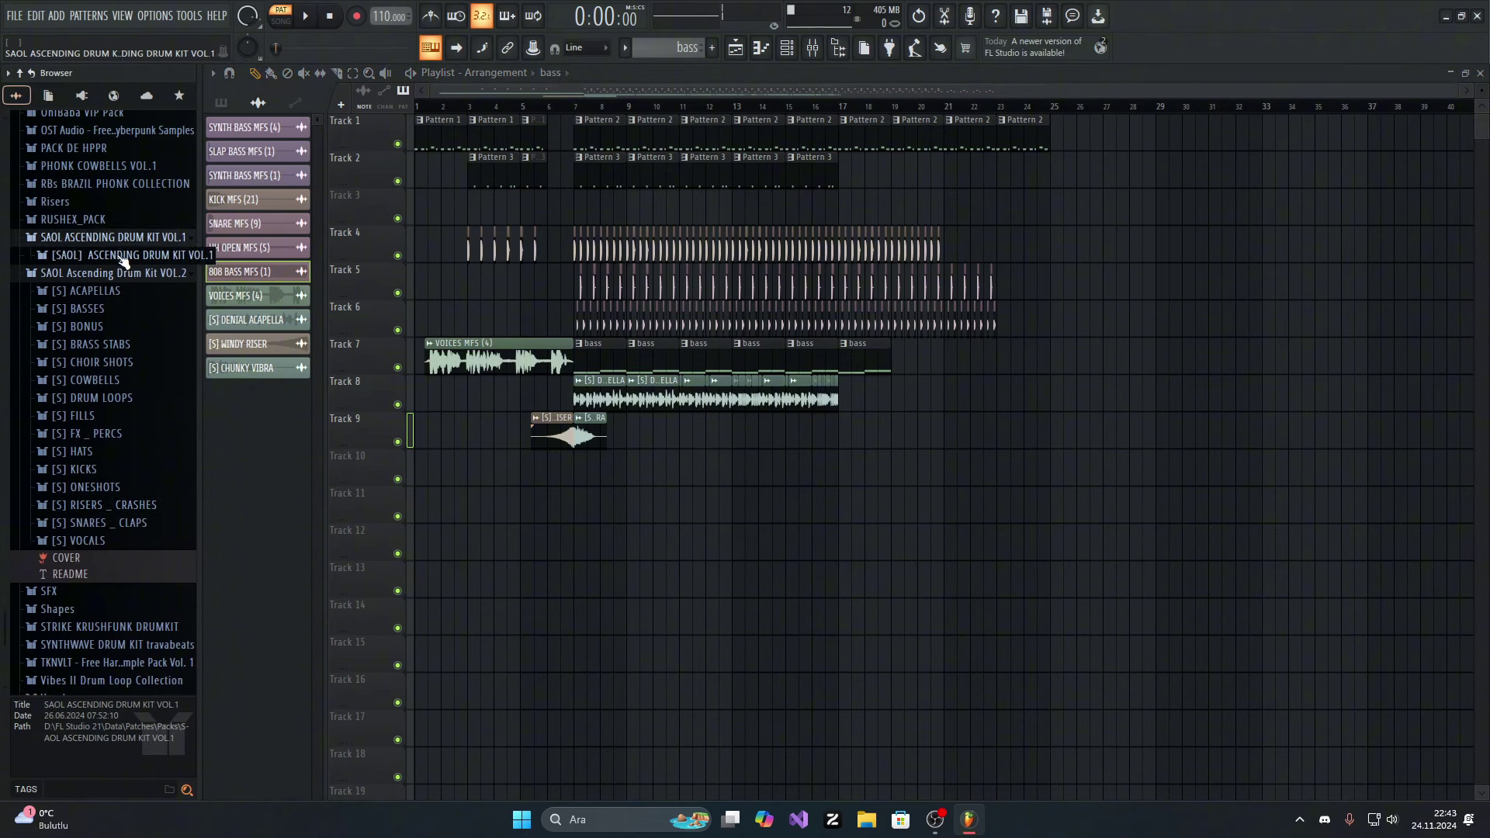
{"action": "left_click", "coordinate": [123, 255]}
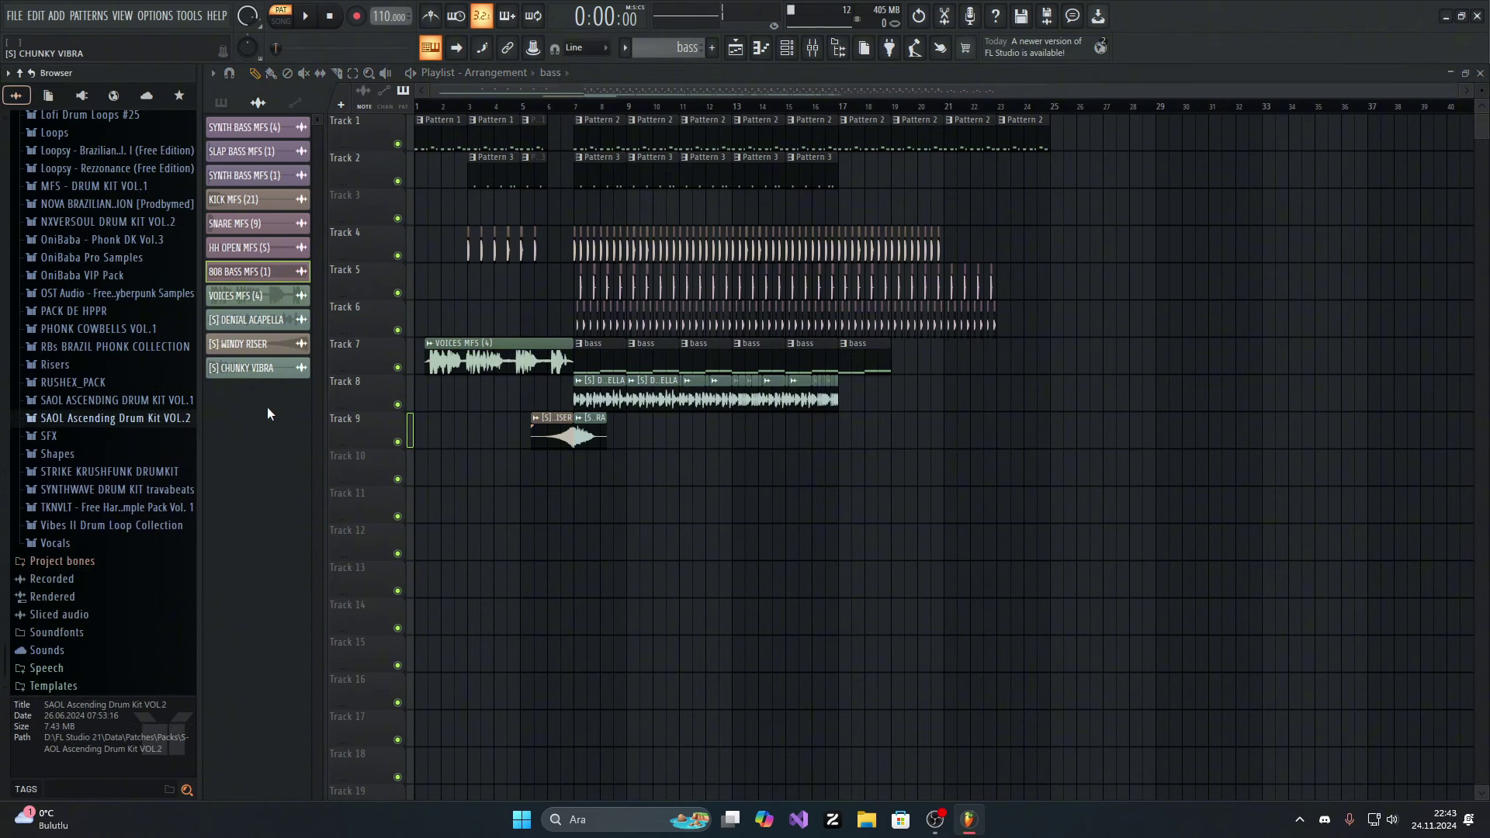
Step: Collapse the Kordhell Sample Pack folder in the sample browser
{"action": "scroll", "coordinate": [91, 448], "scroll_direction": "up", "scroll_amount": 6}
{"action": "scroll", "coordinate": [91, 449], "scroll_direction": "up", "scroll_amount": 10}
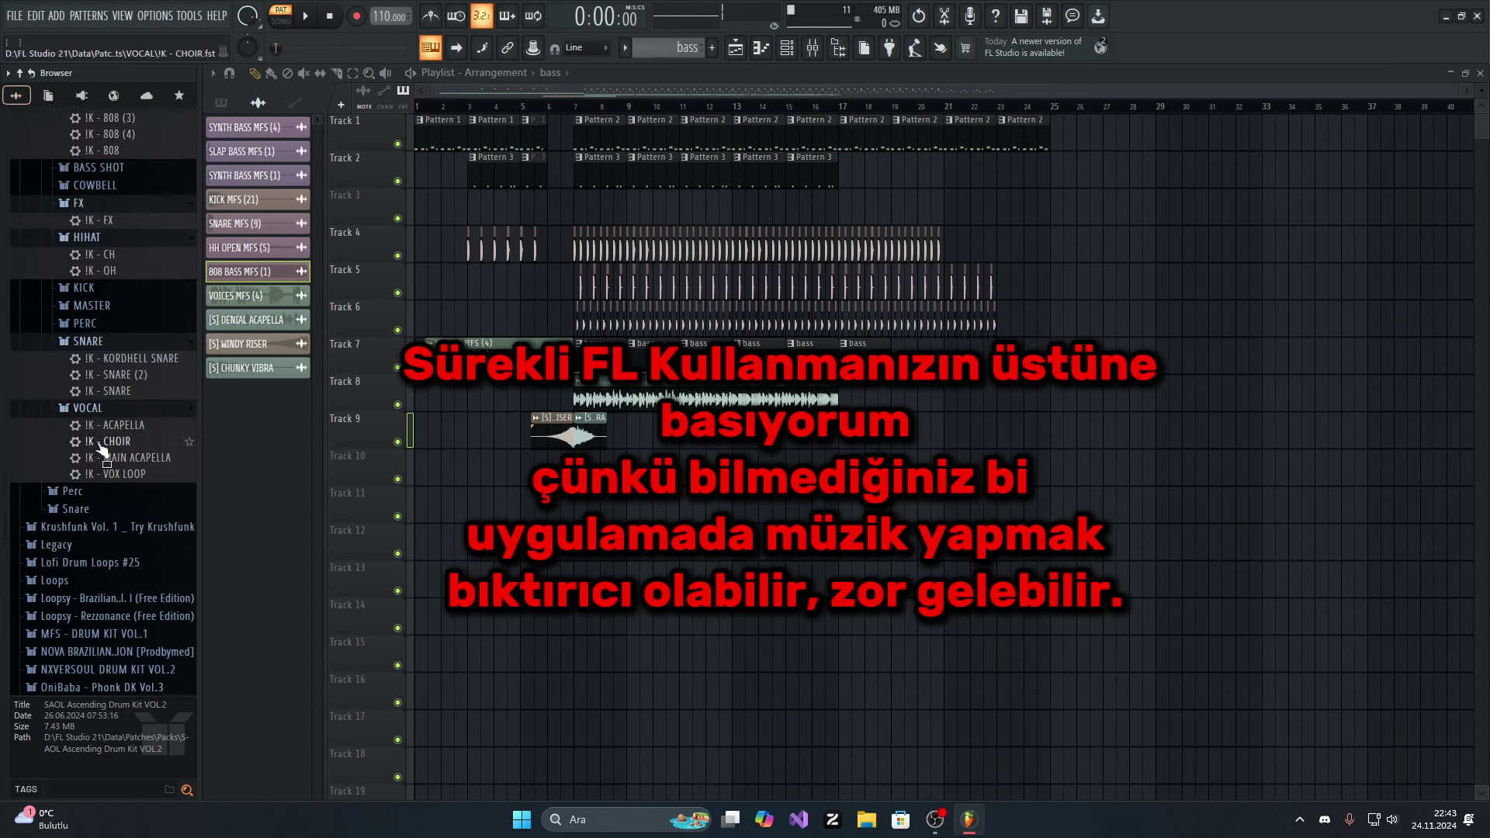
{"action": "left_click", "coordinate": [93, 384]}
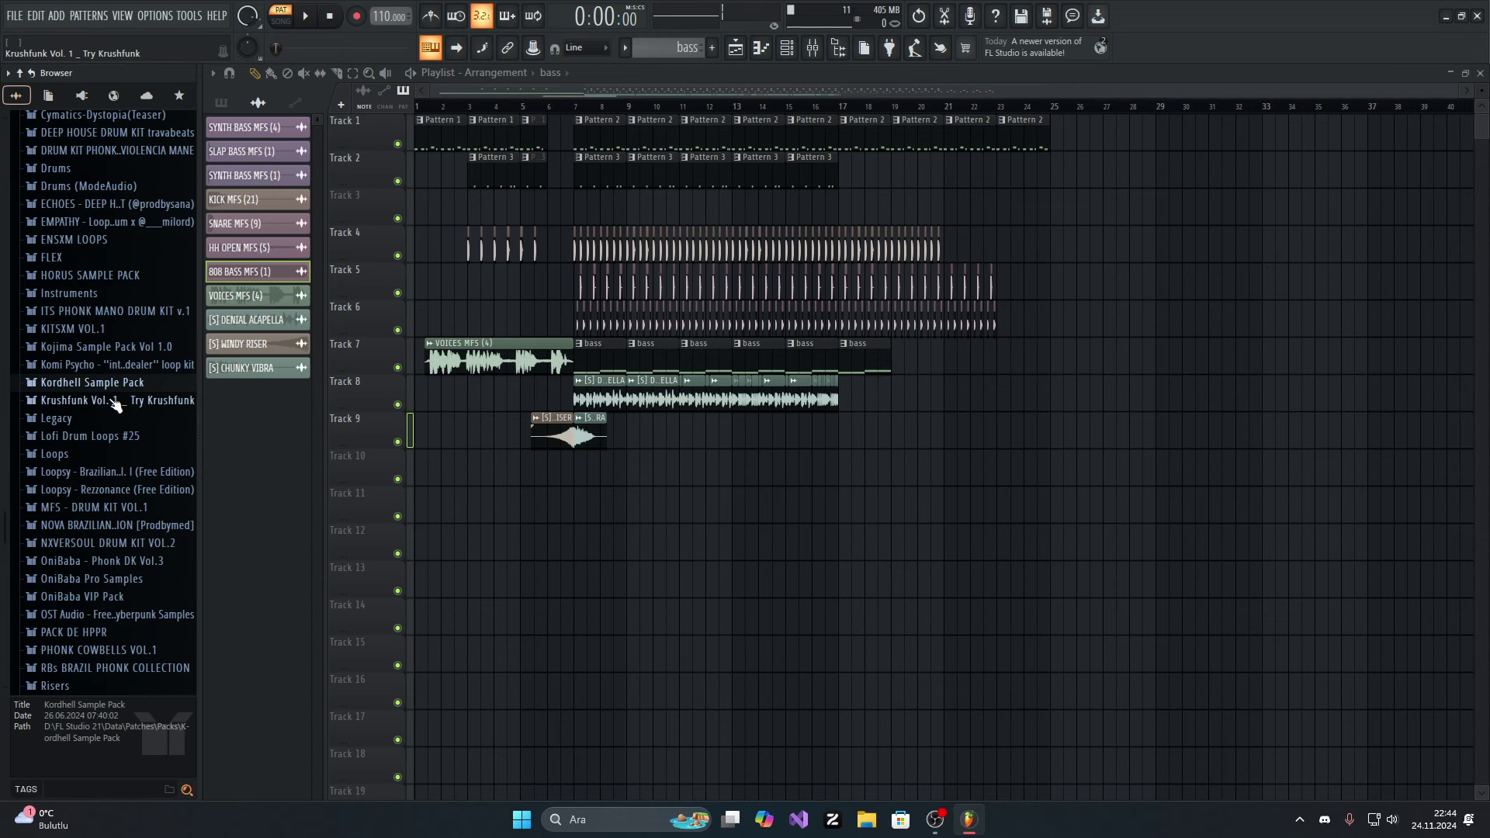
Step: Switch to OBS to check the running screen recording, and return to FL Studio
{"action": "left_click", "coordinate": [935, 819]}
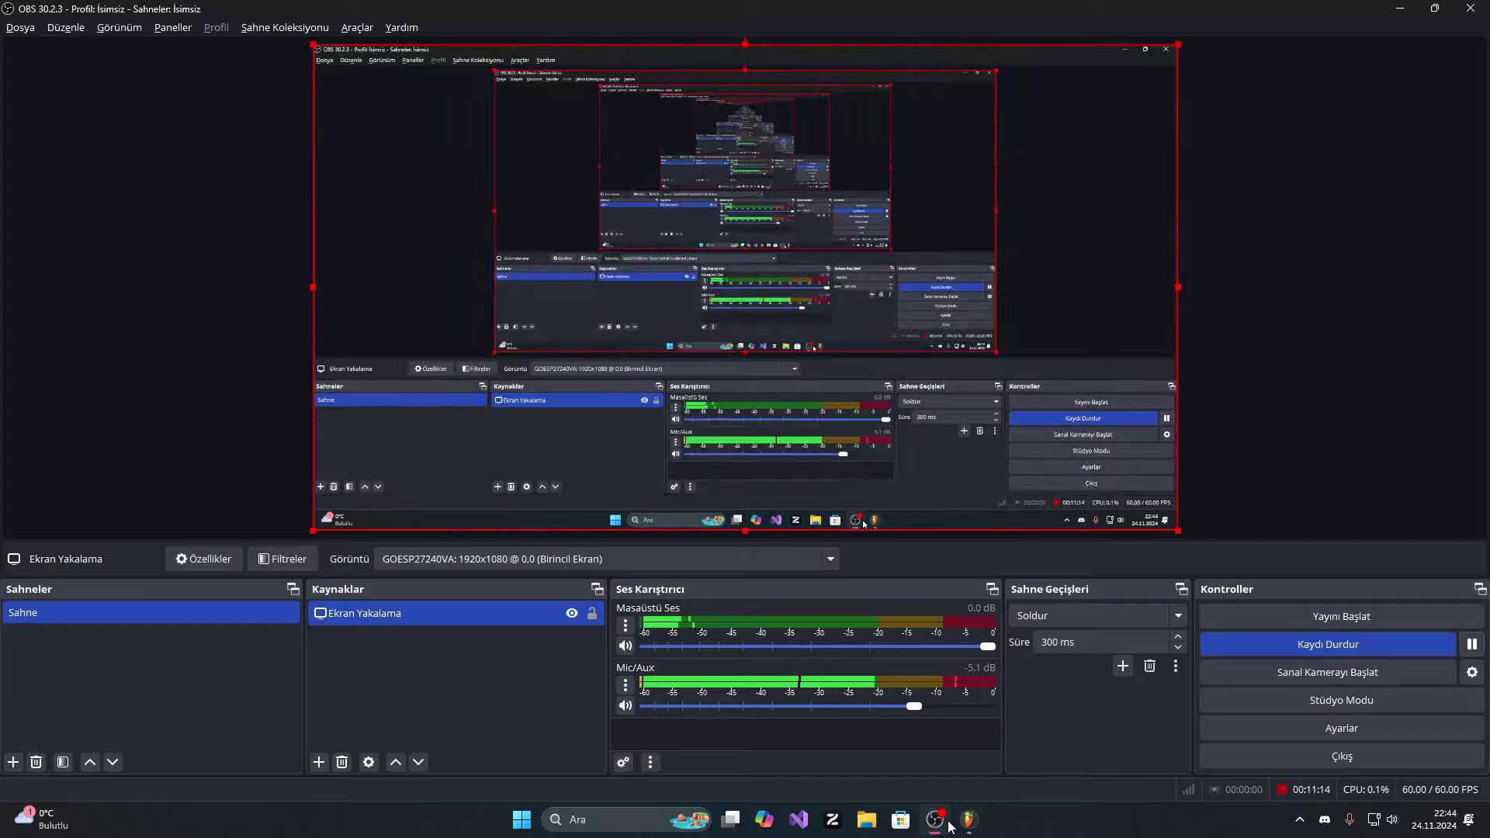
{"action": "left_click", "coordinate": [971, 814]}
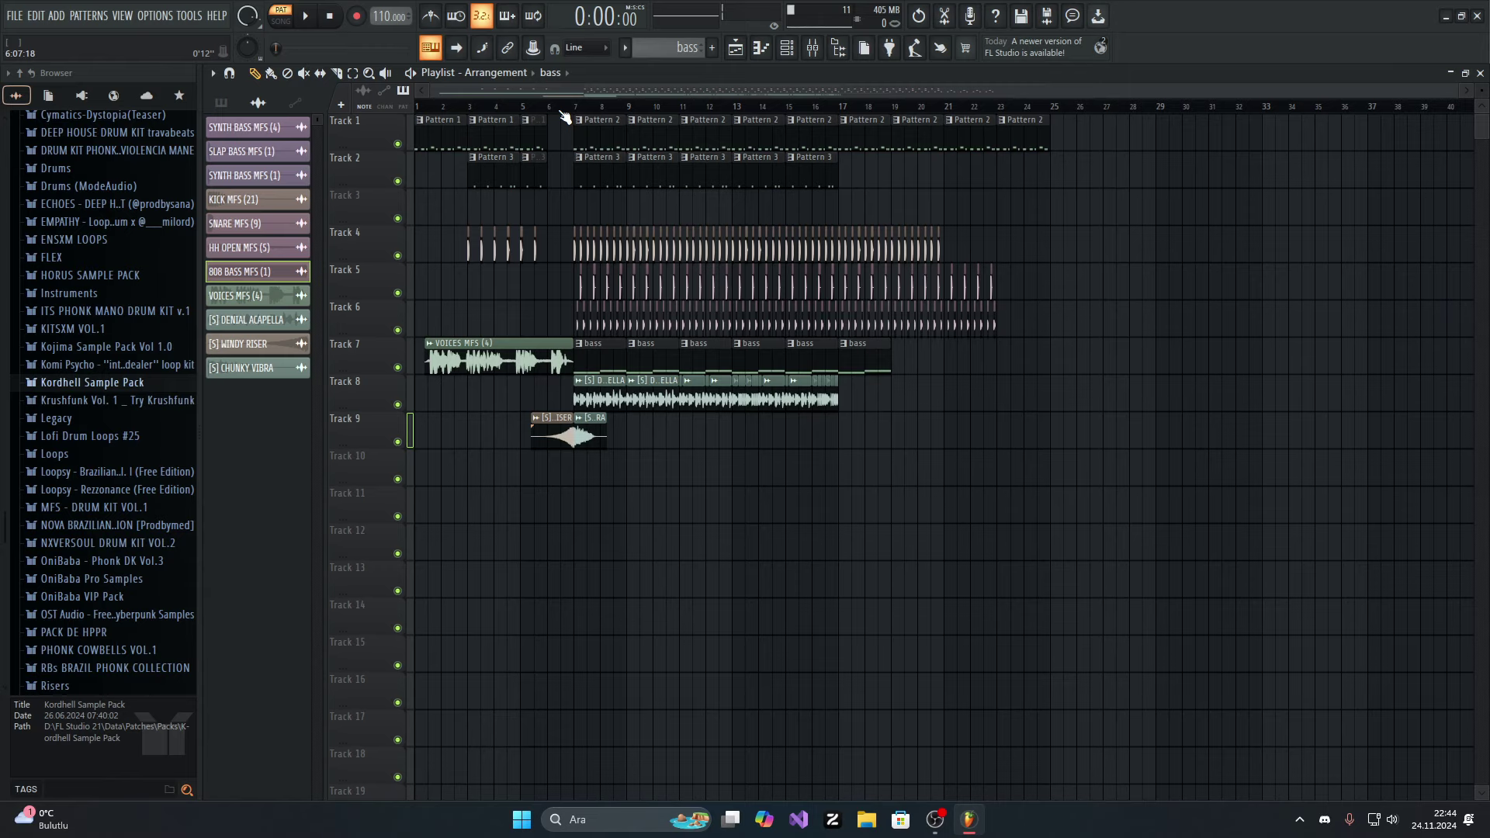
Step: Set playback to song mode and play the playlist arrangement
{"action": "scroll", "coordinate": [94, 326], "scroll_direction": "up", "scroll_amount": 10}
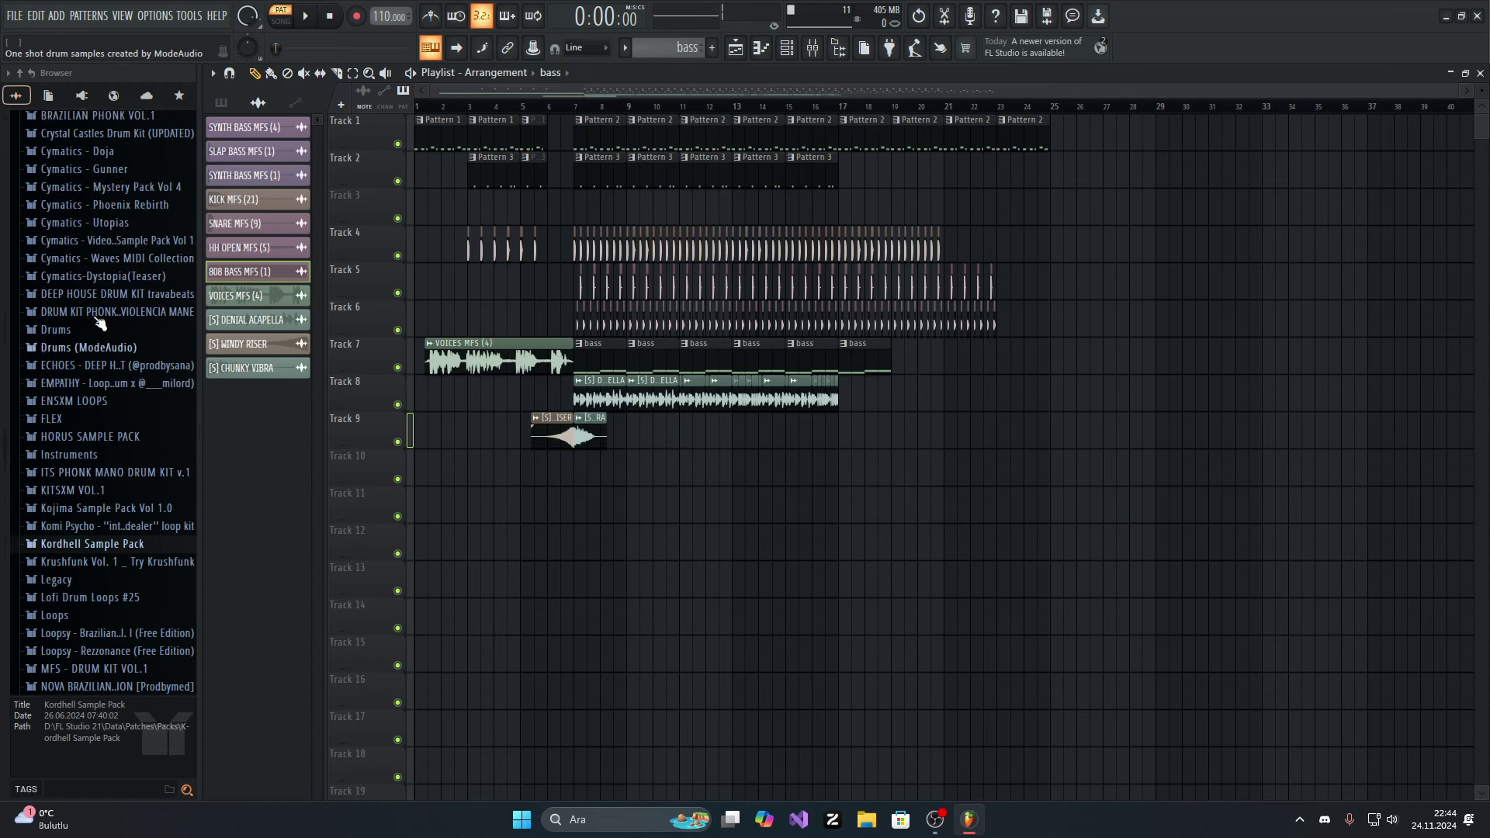
{"action": "key", "text": "l"}
{"action": "key", "text": "space"}
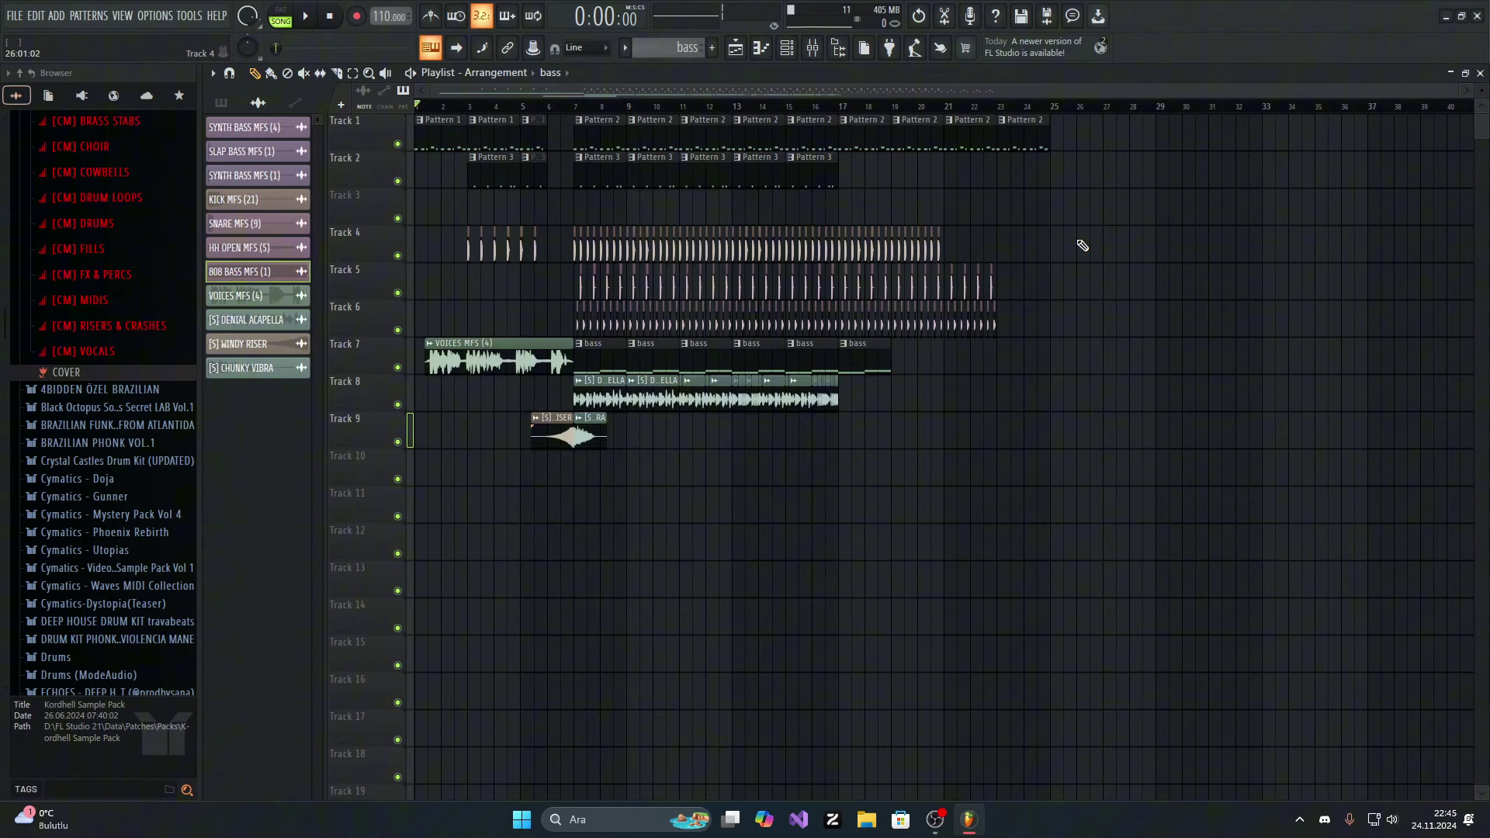
Step: Switch to OBS to view the recording controls
{"action": "left_click", "coordinate": [938, 819]}
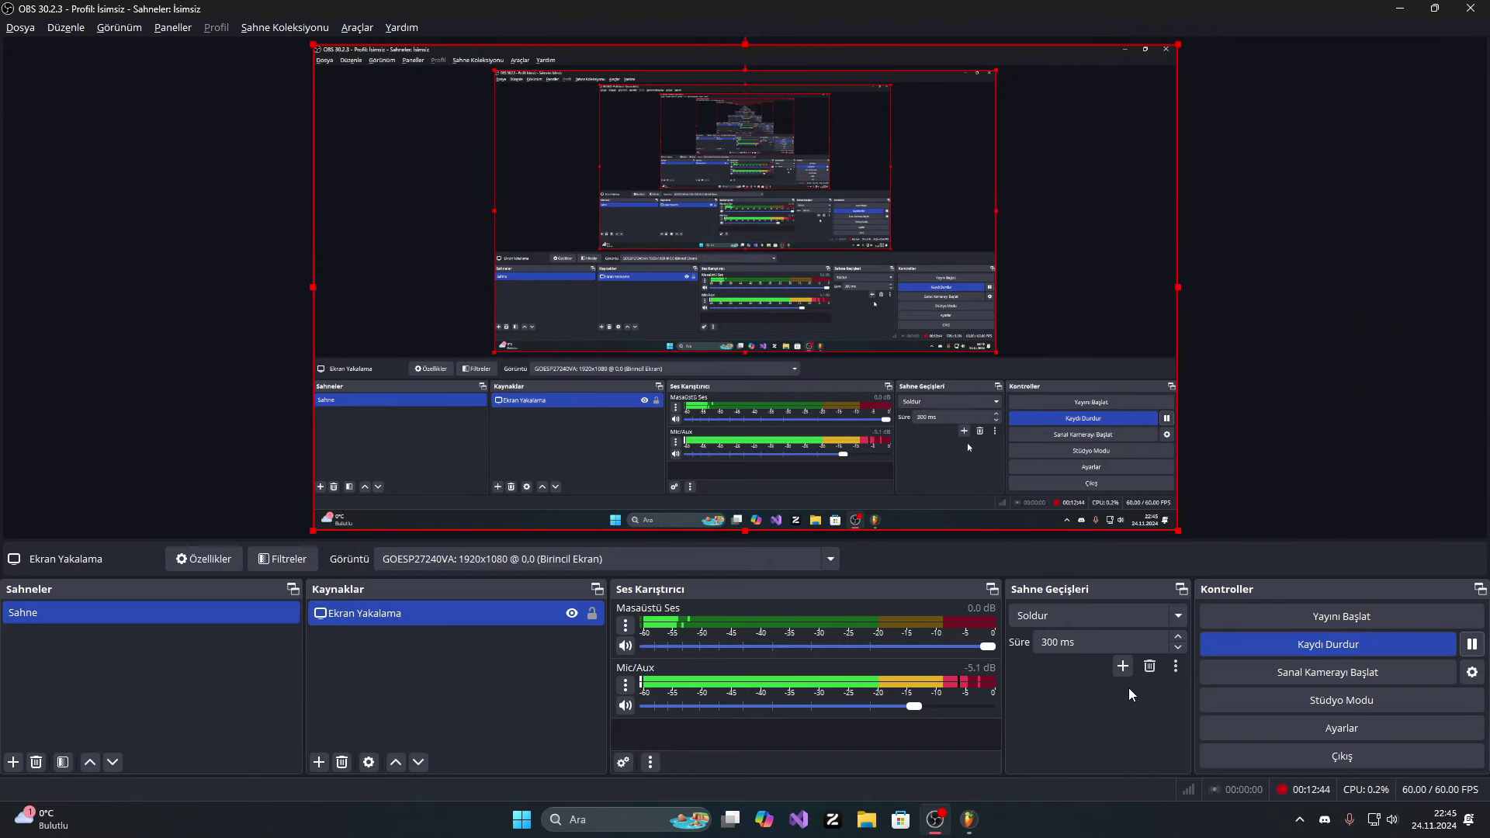